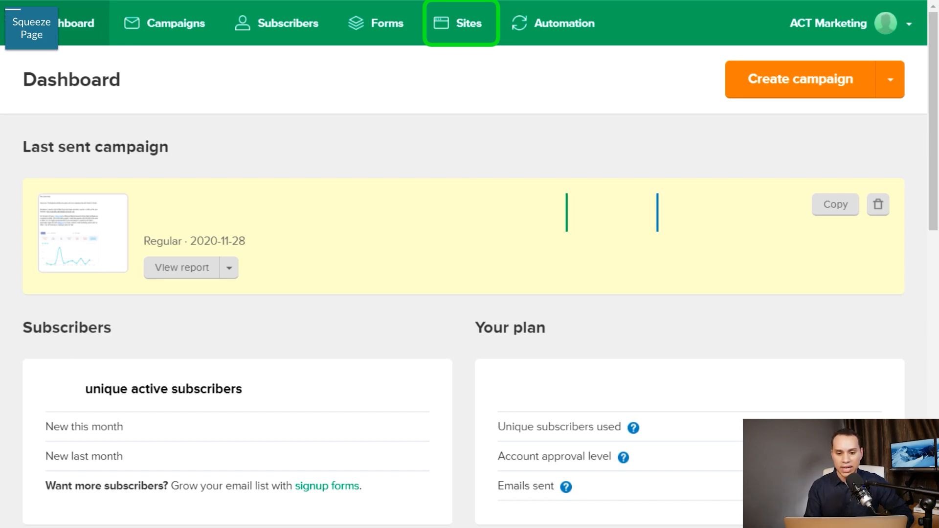
- Create a new landing page named "F3| YT Growth Strategy" and continue to the subscriber groups
click(453, 30)
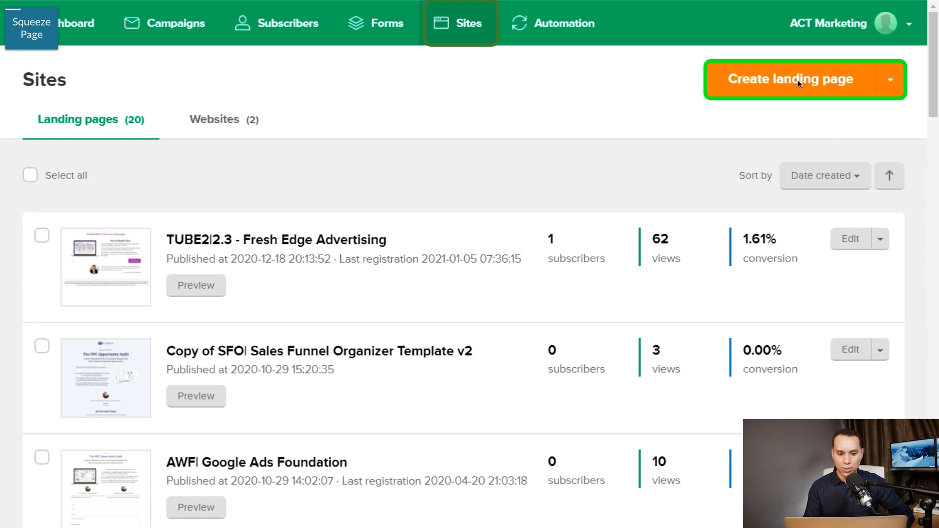
click(769, 81)
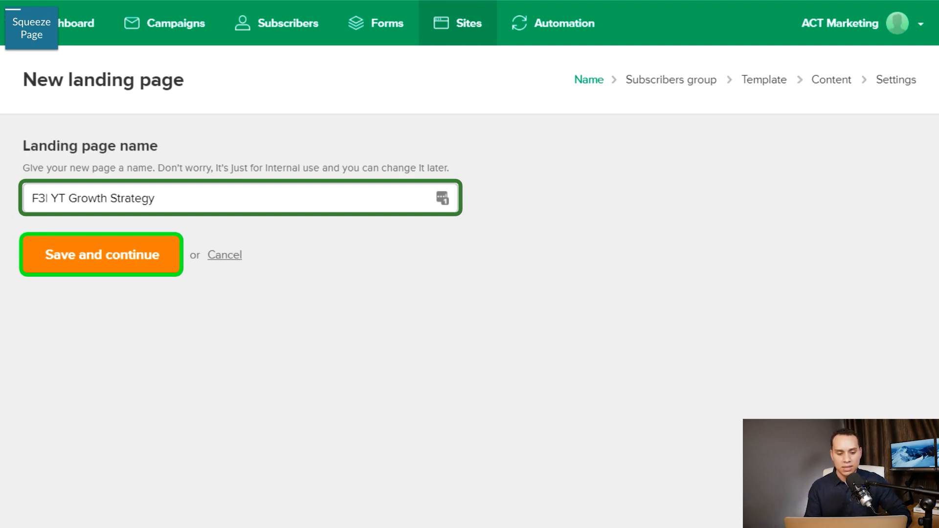
click(148, 249)
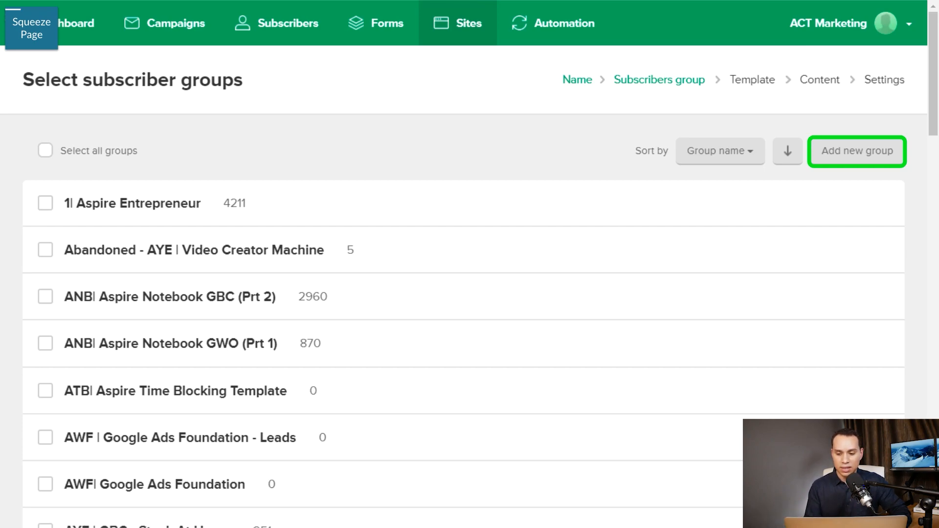
- Create a new subscriber group named "F3| YT Growth Strategy"
click(868, 154)
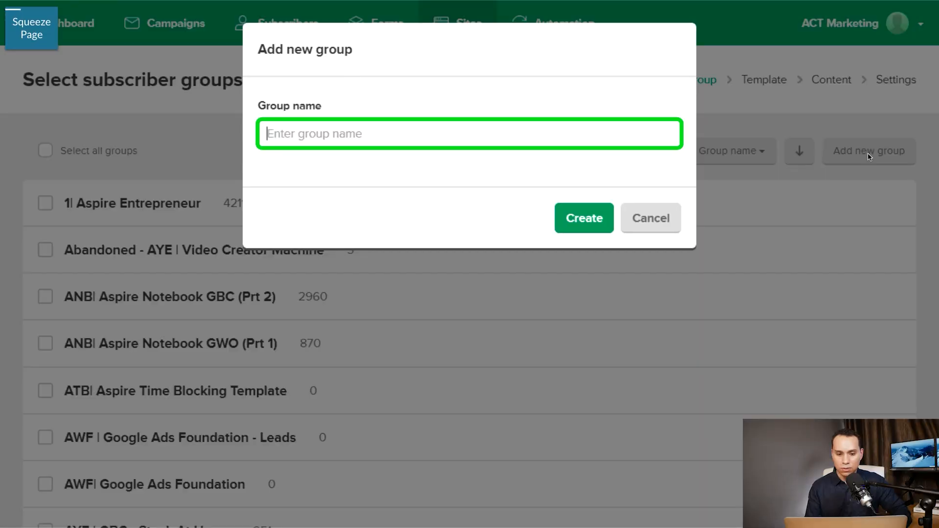
text(F3| YT Growth Strategy)
key(Tab)
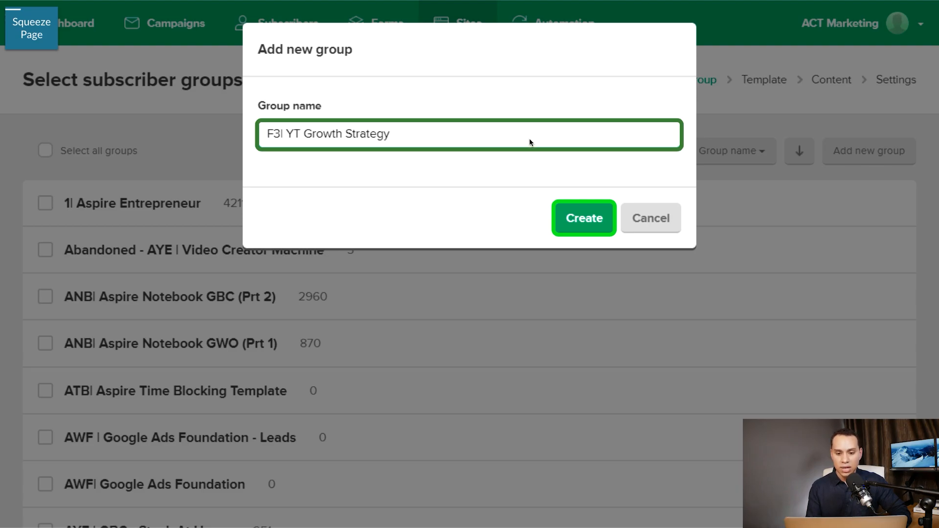
click(604, 220)
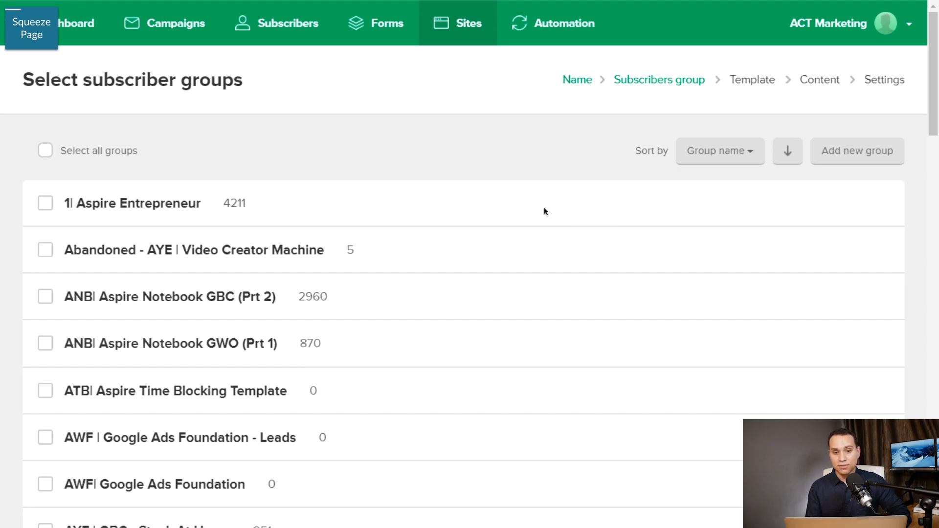
- Assign the "F3| YT Growth Strategy" group to the landing page and continue to the template choice
scroll(546, 212, down, 15)
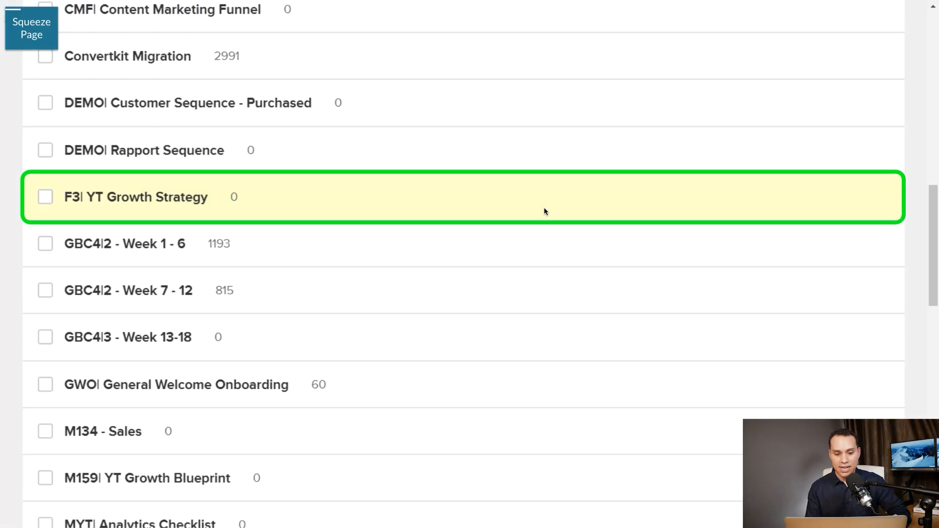
click(349, 201)
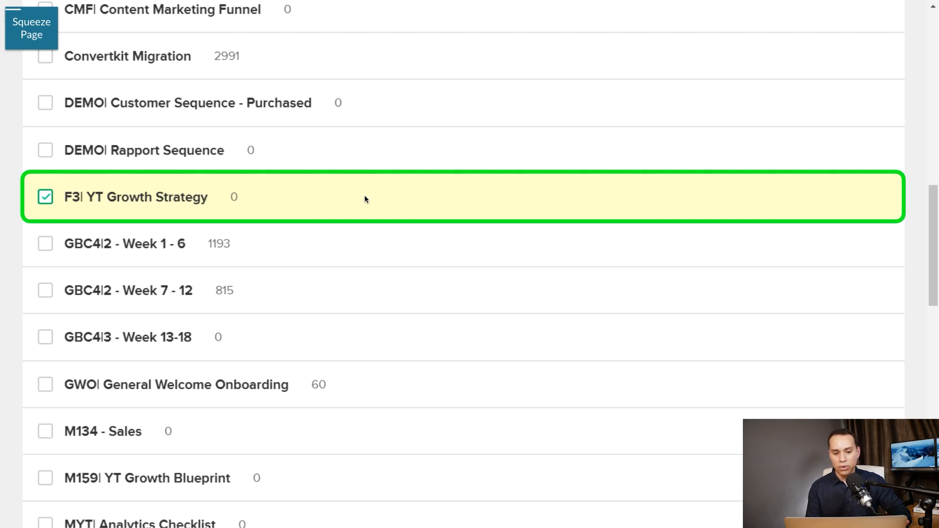
scroll(365, 199, down, 15)
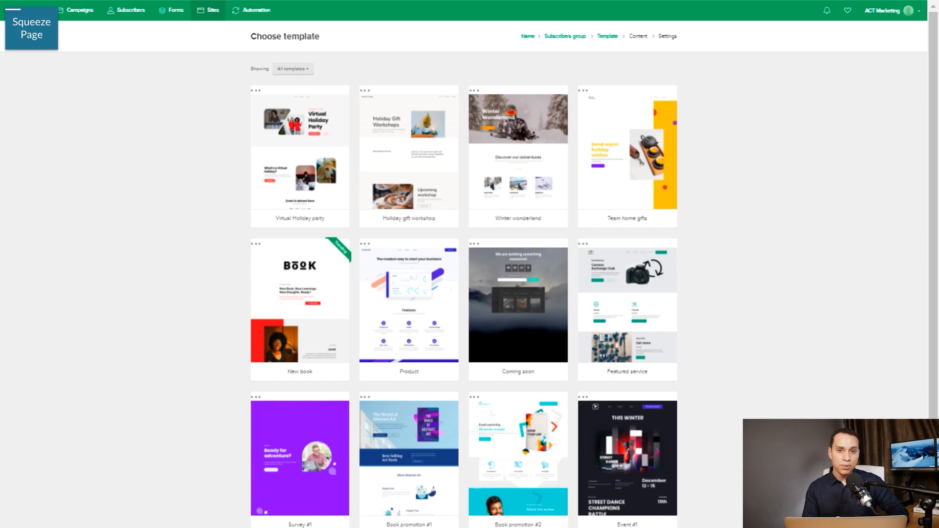
- Select the New book template for the landing page and review its sections
mouse_move(284, 305)
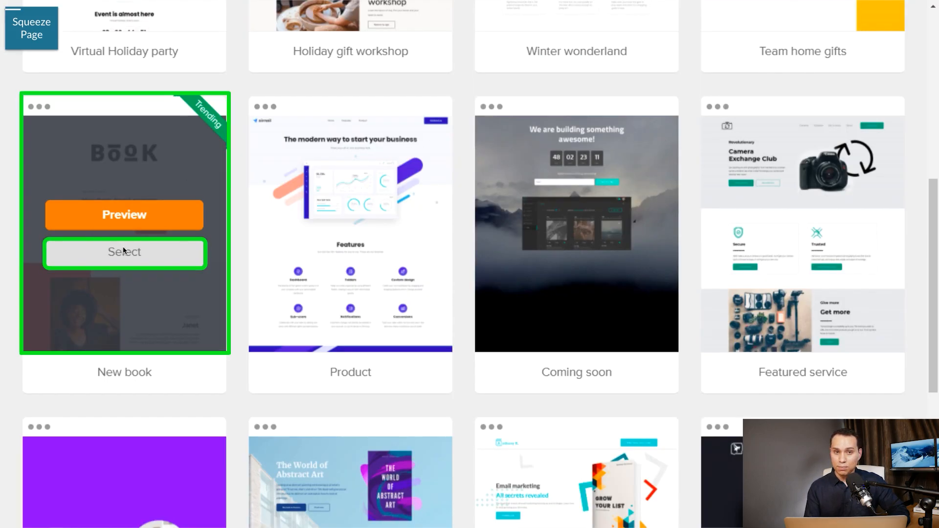
click(123, 249)
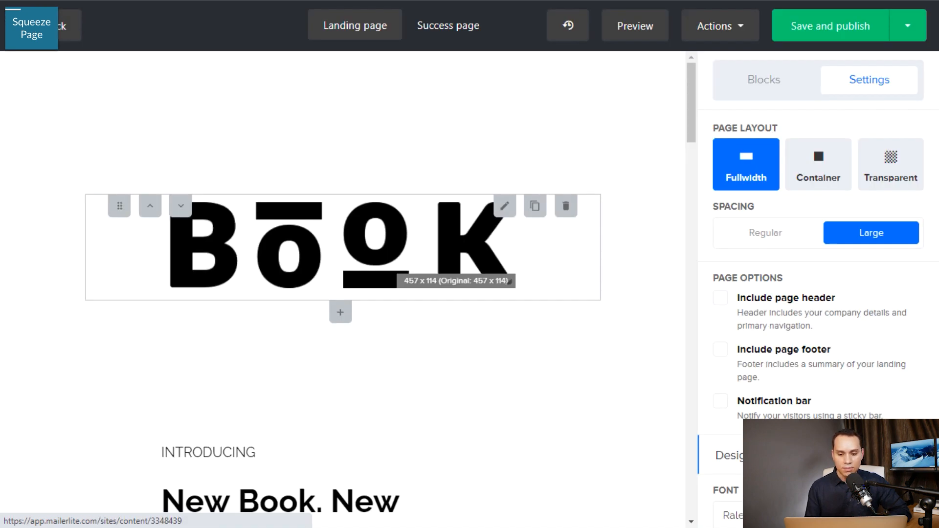
scroll(343, 289, down, 7)
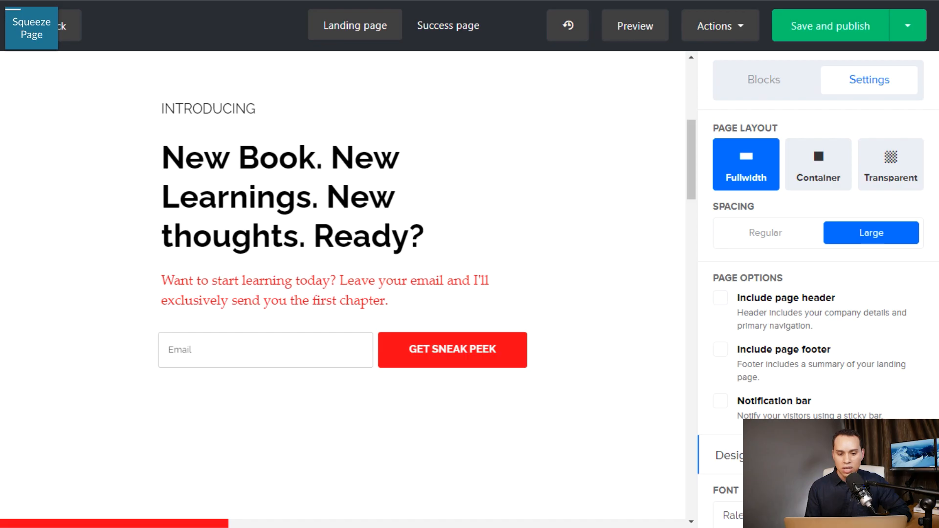
scroll(343, 289, down, 9)
scroll(343, 288, down, 10)
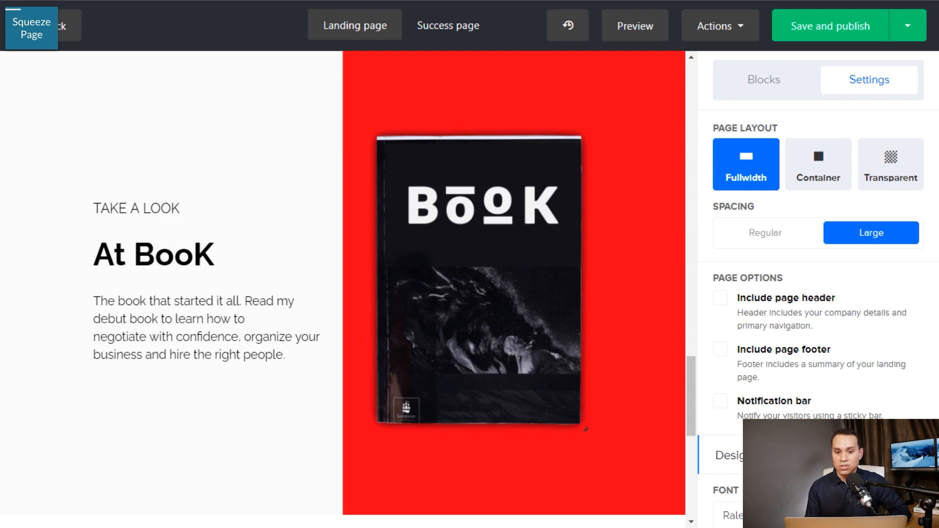
scroll(343, 288, down, 5)
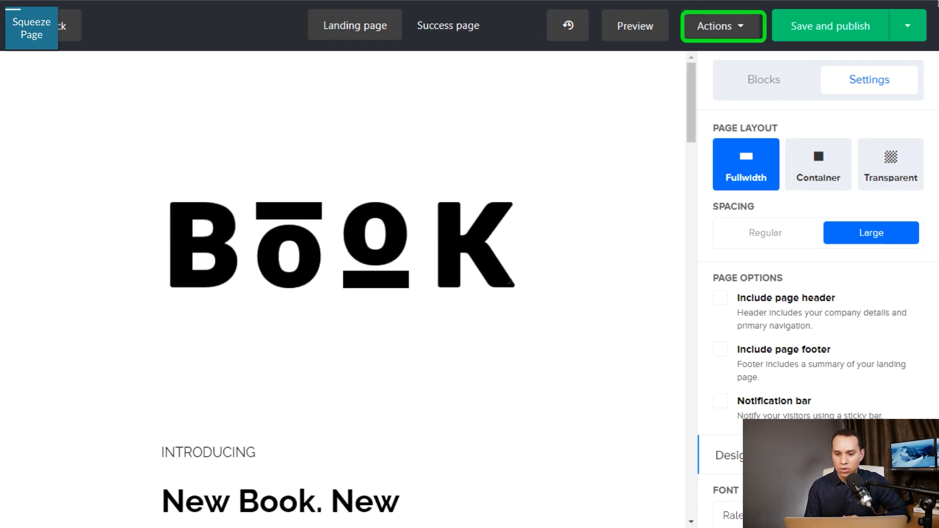
- Remove all content blocks from the landing page, confirming the removal with REMOVE
click(737, 34)
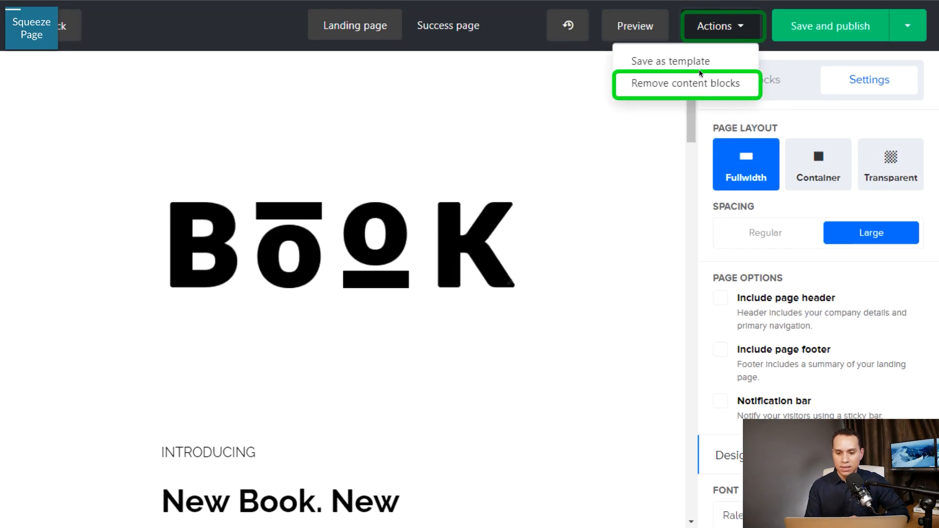
click(682, 90)
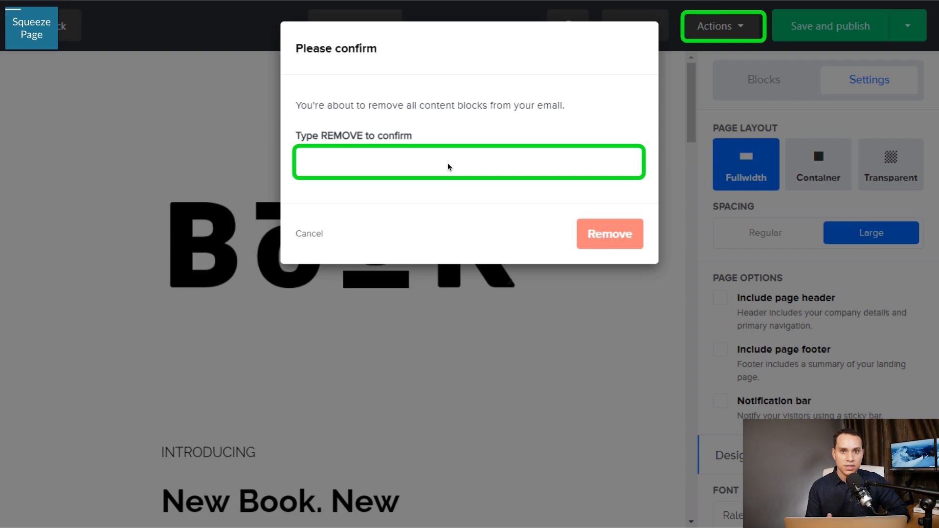
text(REMOVE)
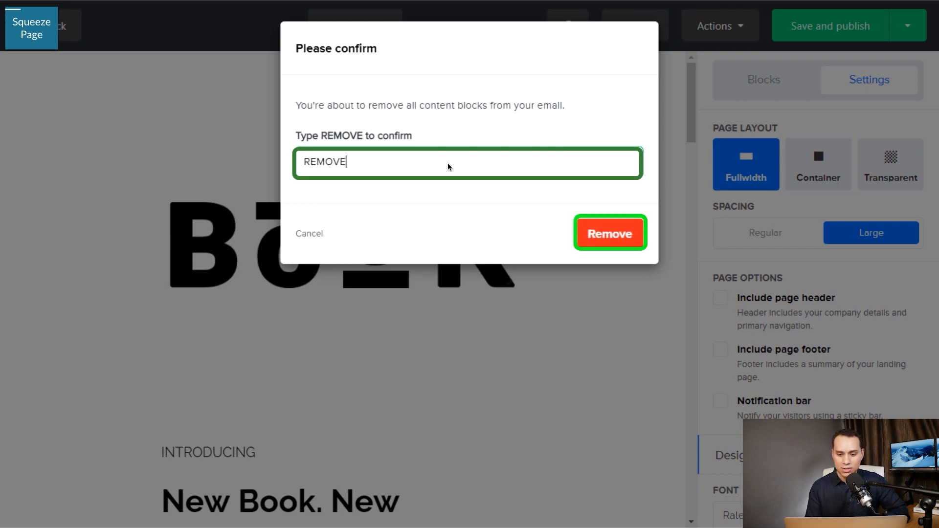
click(615, 236)
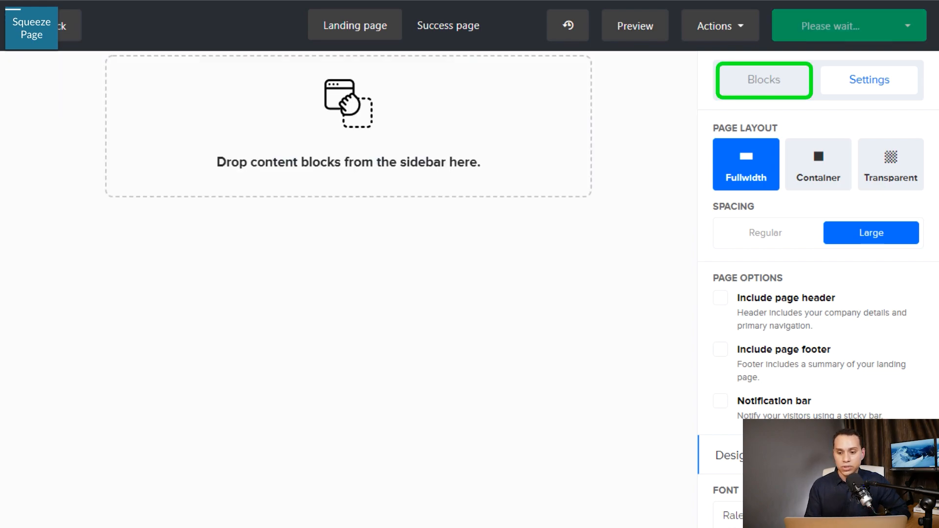
- Add two text blocks to the empty page and a signup form block beneath them
click(760, 74)
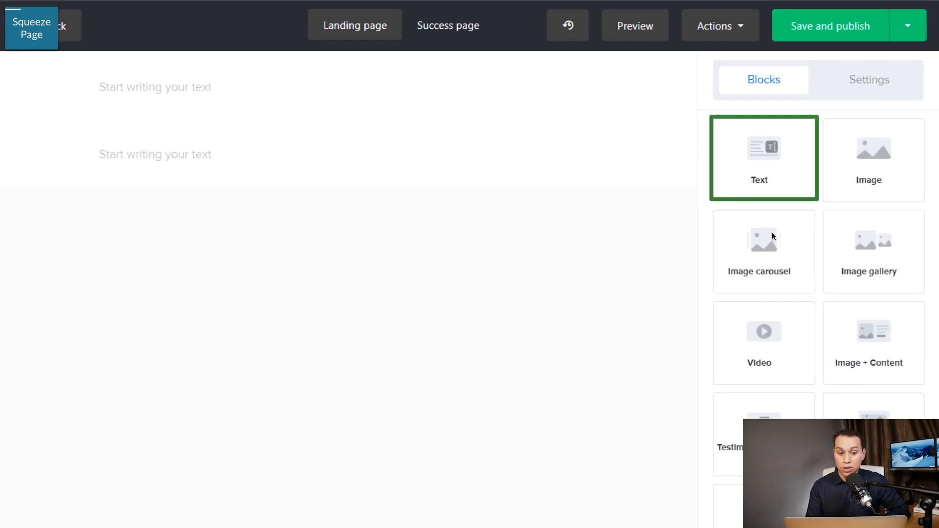
scroll(771, 205, down, 8)
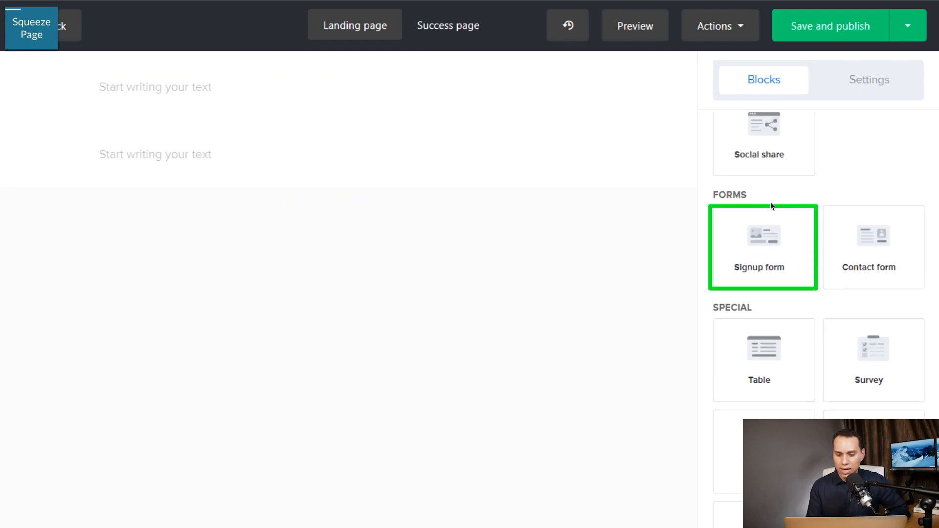
click(779, 246)
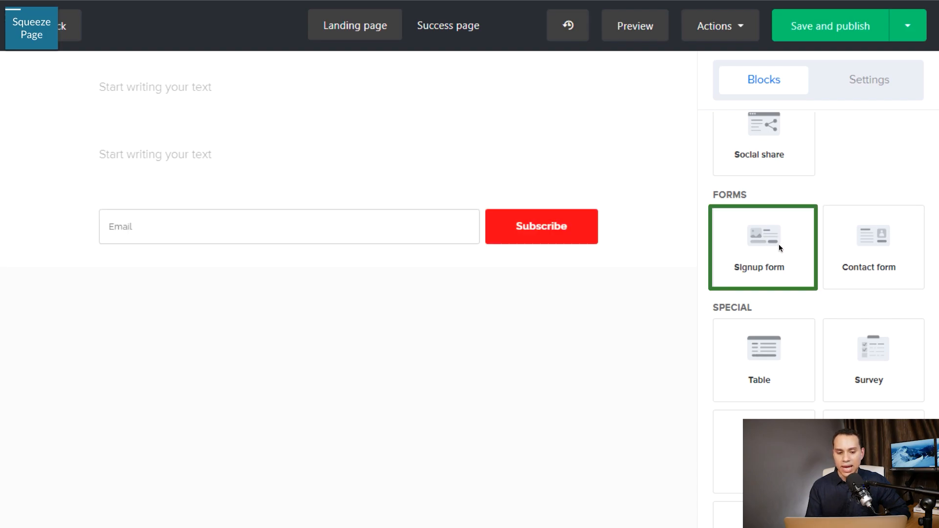
- Include media in the signup form, trying the Video type and Right position before keeping Image at Left
click(513, 228)
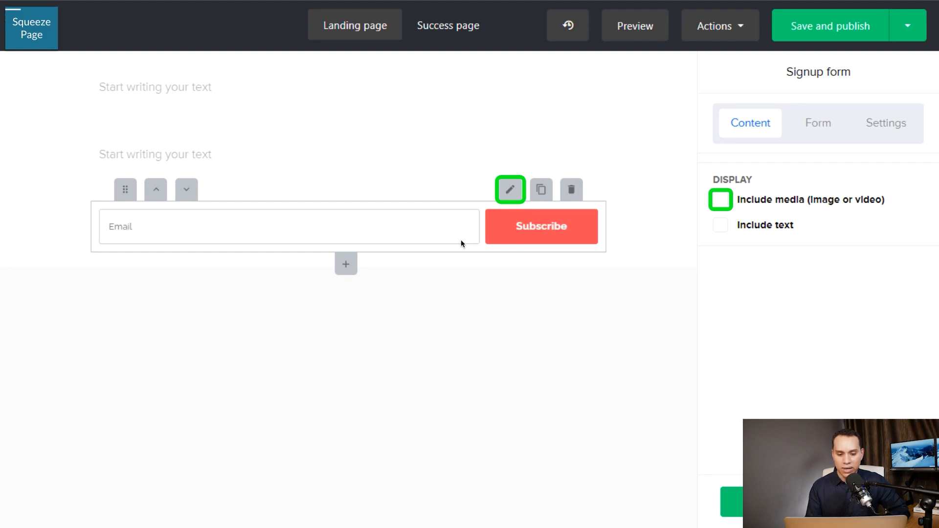
click(721, 201)
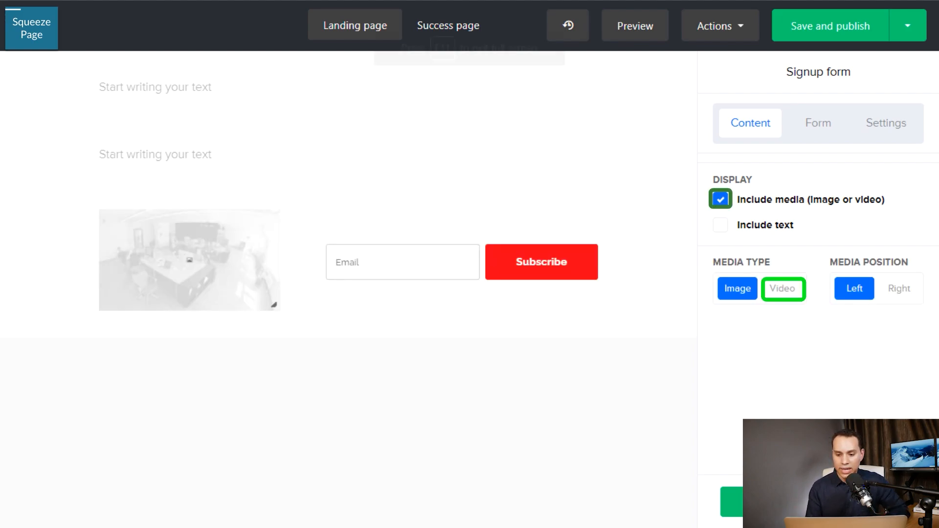
click(781, 290)
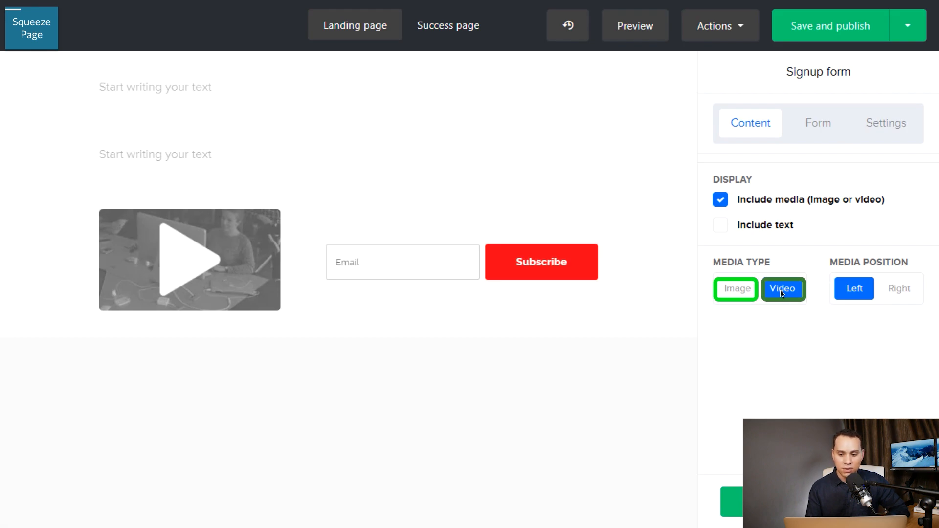
click(731, 290)
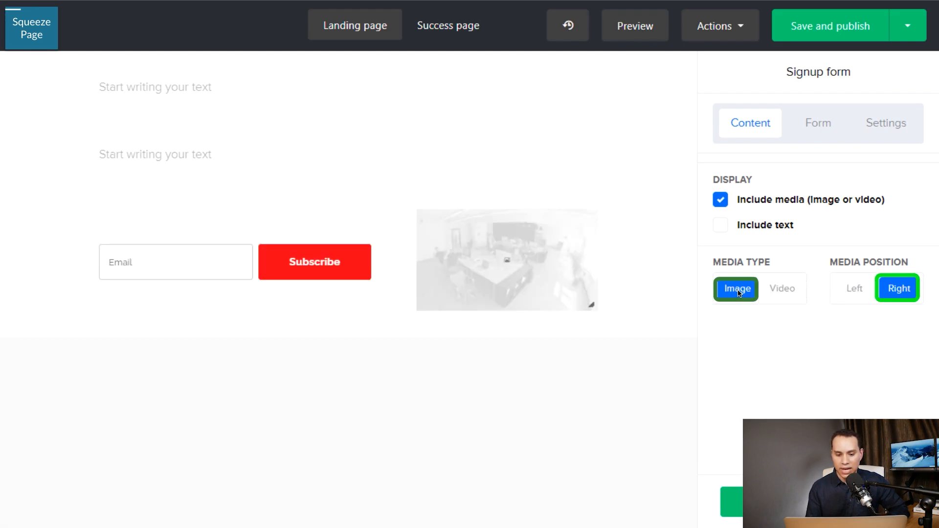
click(881, 292)
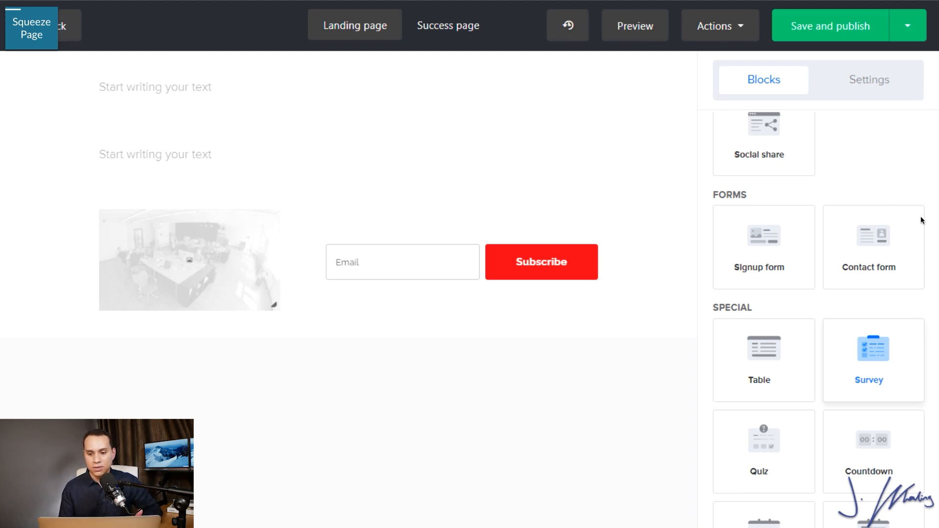
- Add a text block directly below the signup form
click(233, 249)
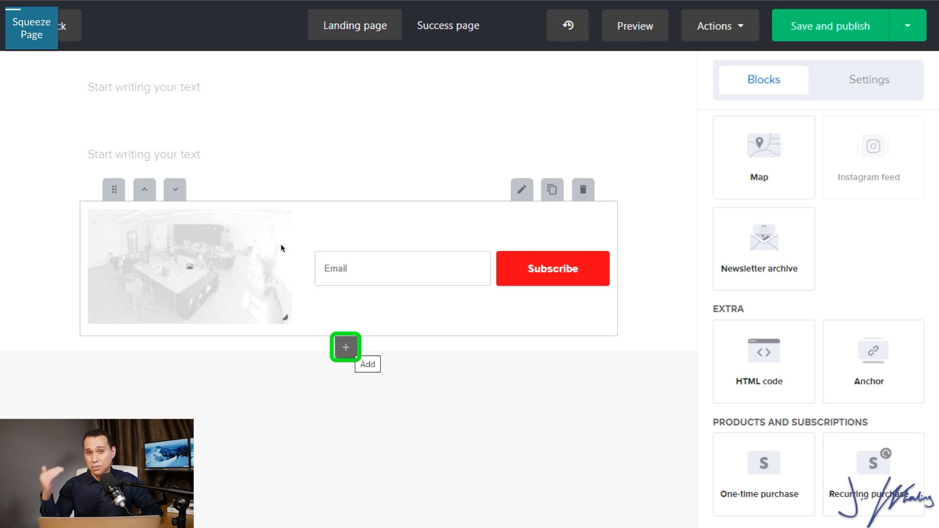
click(345, 347)
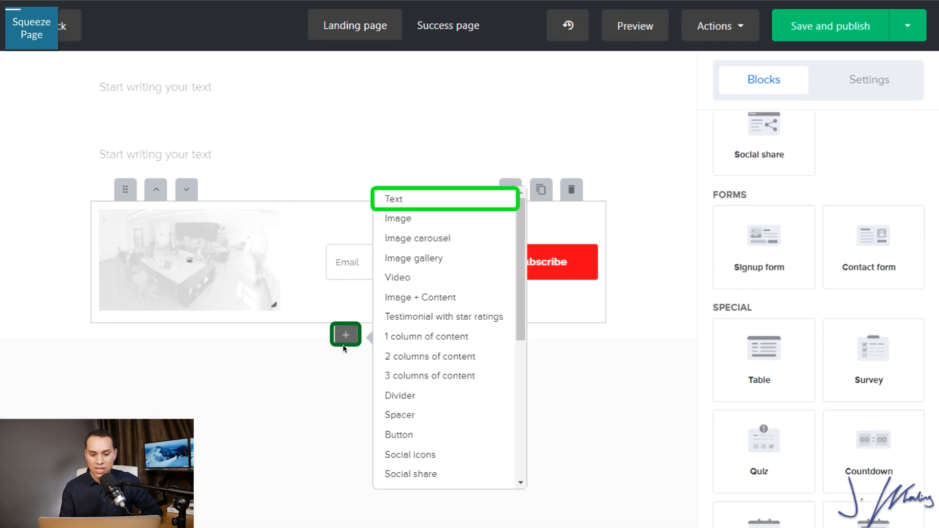
click(416, 200)
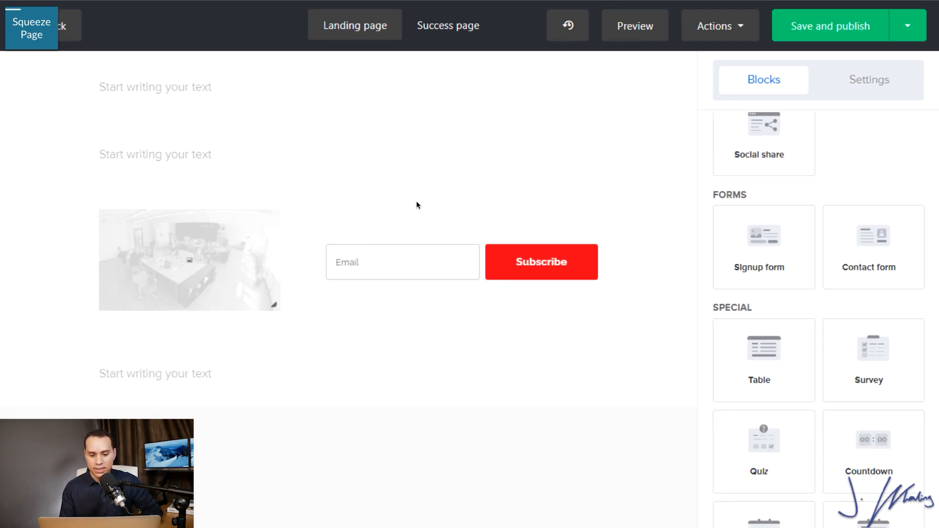
- Change the Text style of the block below the signup form to Arial and reduce its font size by four steps
click(309, 373)
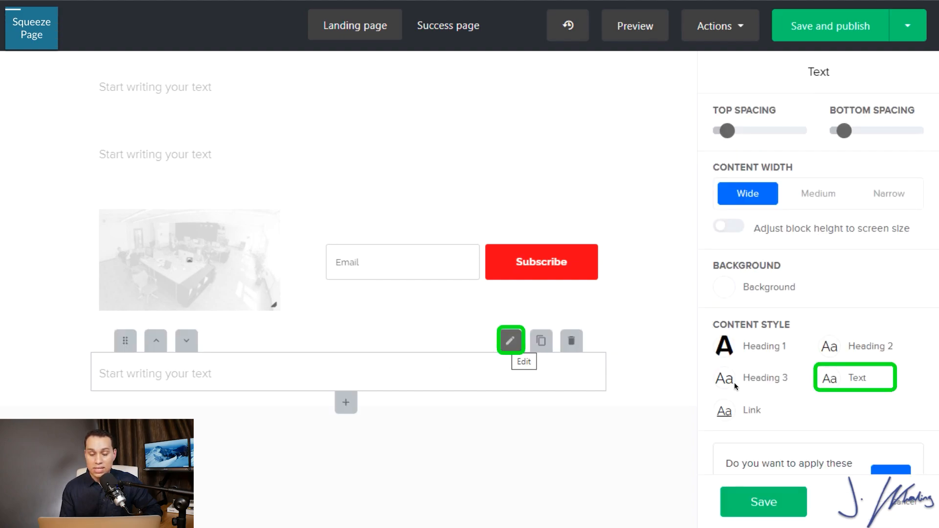
click(831, 380)
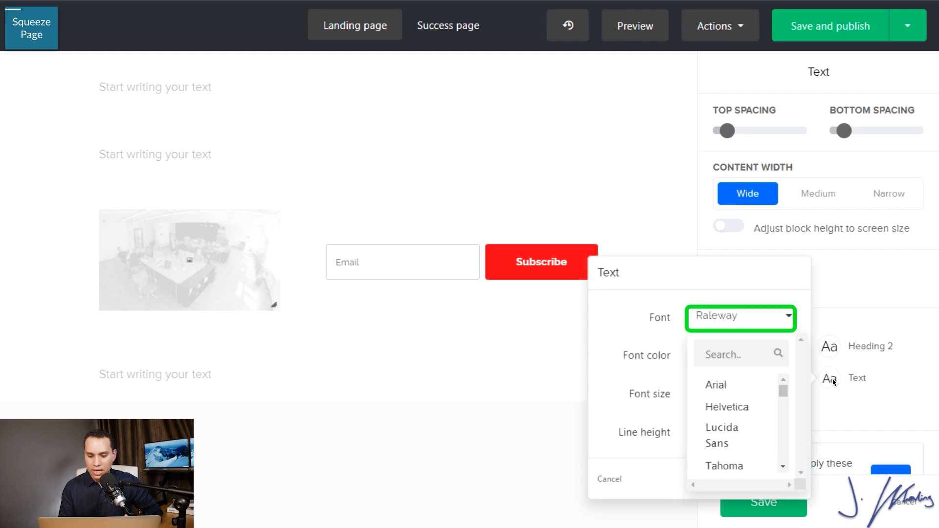
click(722, 383)
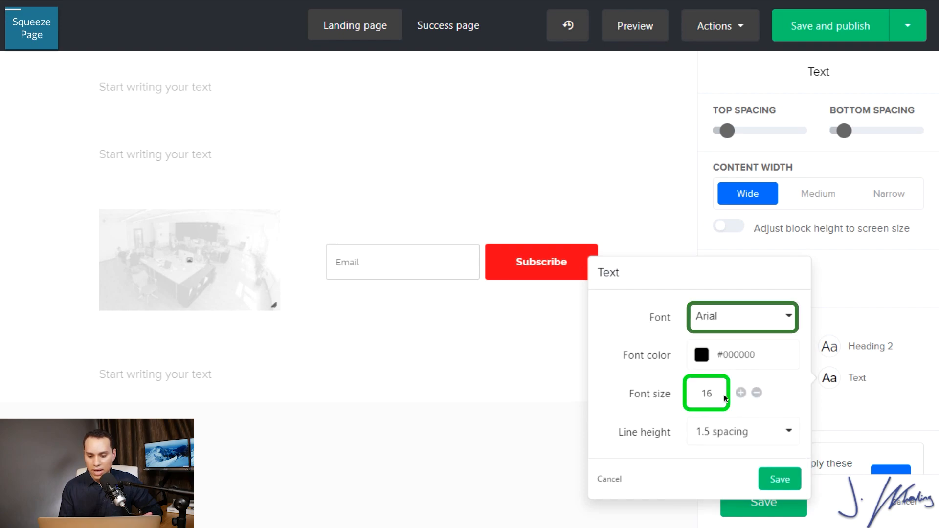
click(757, 393)
click(757, 392)
click(757, 392)
click(757, 393)
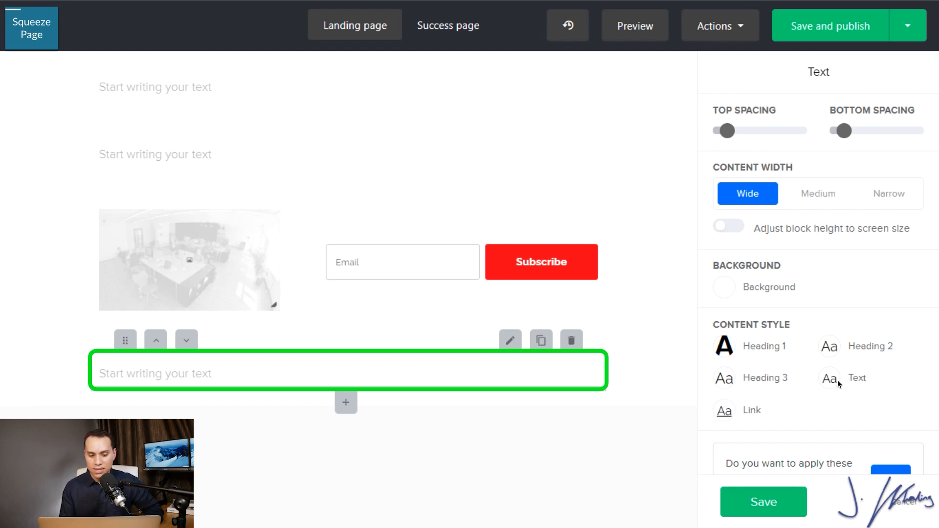
- Write "Disclaimer Text. Terms of Service and Privacy Policy Terms (DO NOT COPY OTHER SITE'S TERMS)" below the signup form and center it
click(473, 371)
text(Disclaimer Text. Terms of Service and Privacy Policy Terms (DO NOT COPY OTHER SITE'S TERMS))
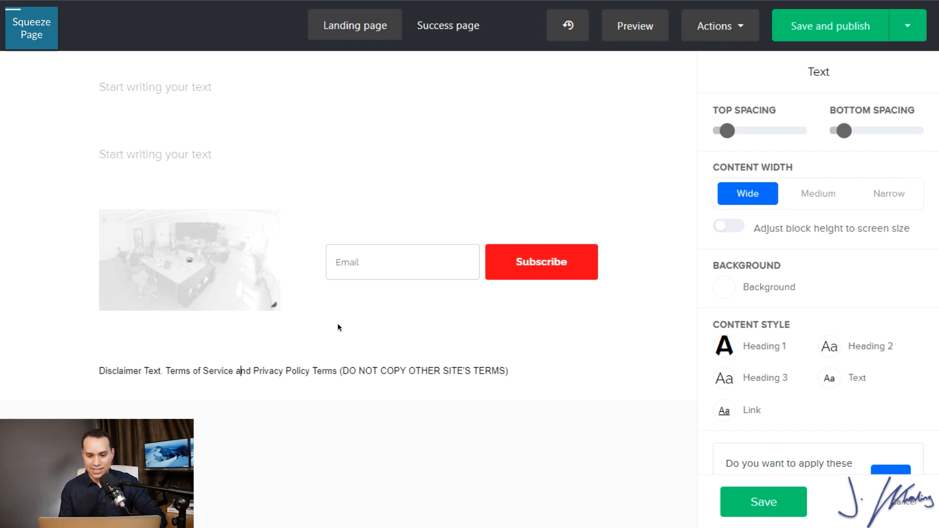
key(ctrl+a)
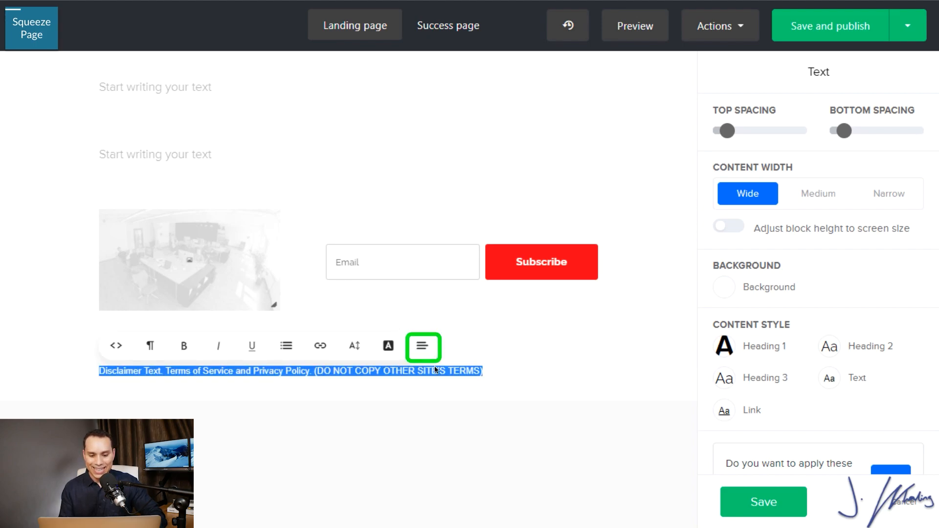
click(423, 348)
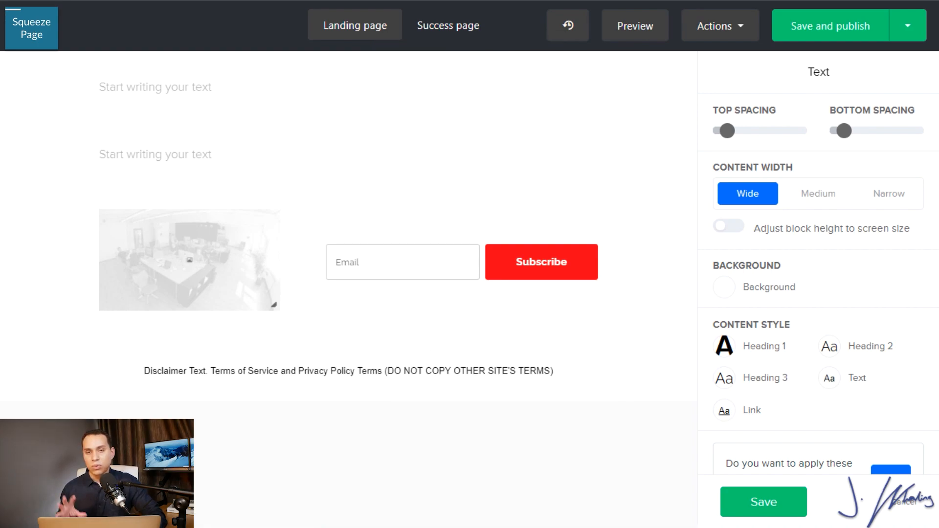
- Add a Name field above Email in the signup form and label its button "Access Now"
click(220, 250)
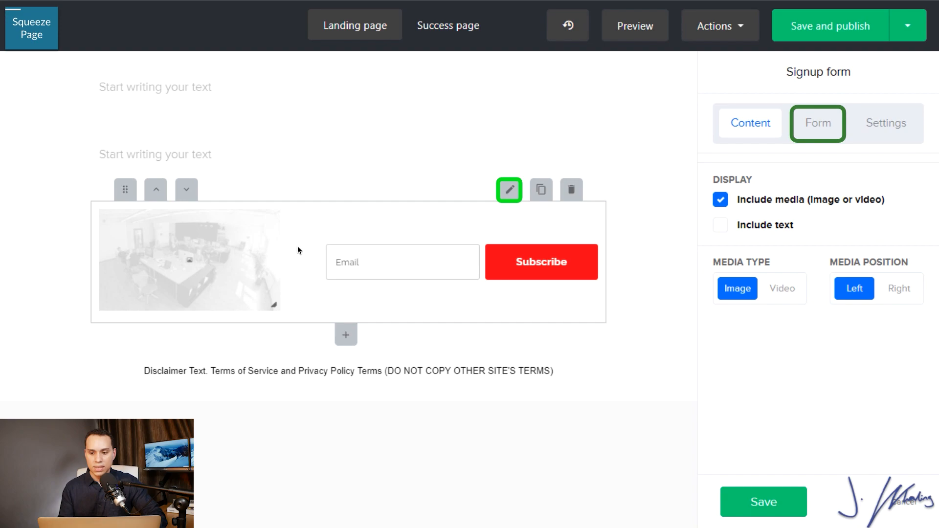
click(811, 127)
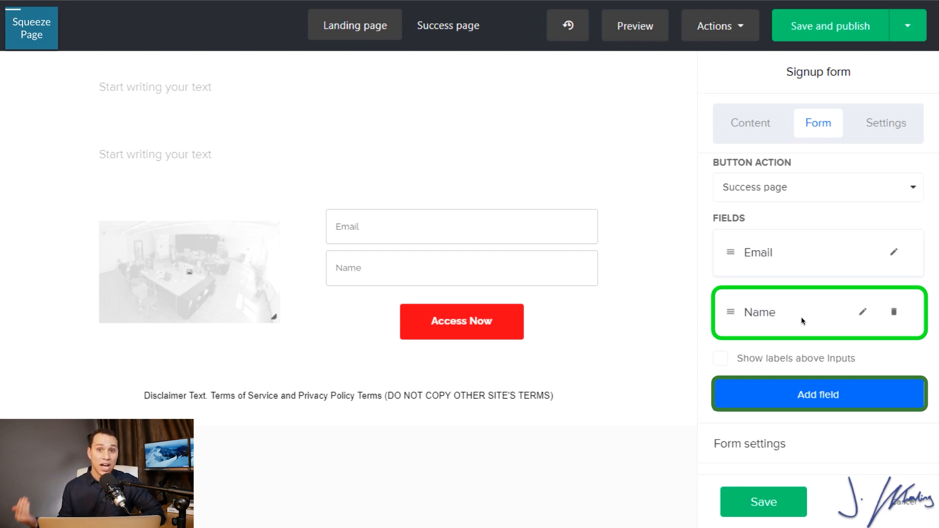
click(864, 313)
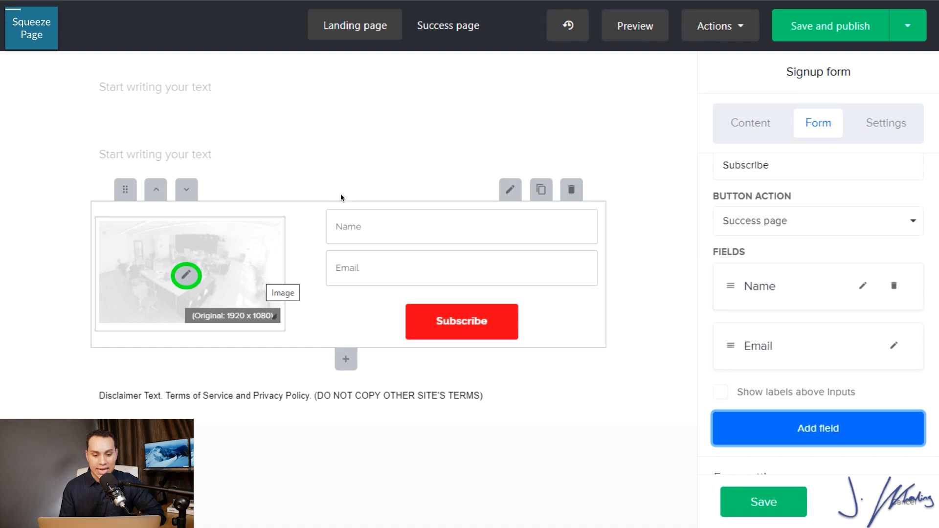
- Replace the signup form's placeholder picture with the YouTube Growth Strategy cover image from the file manager
click(186, 276)
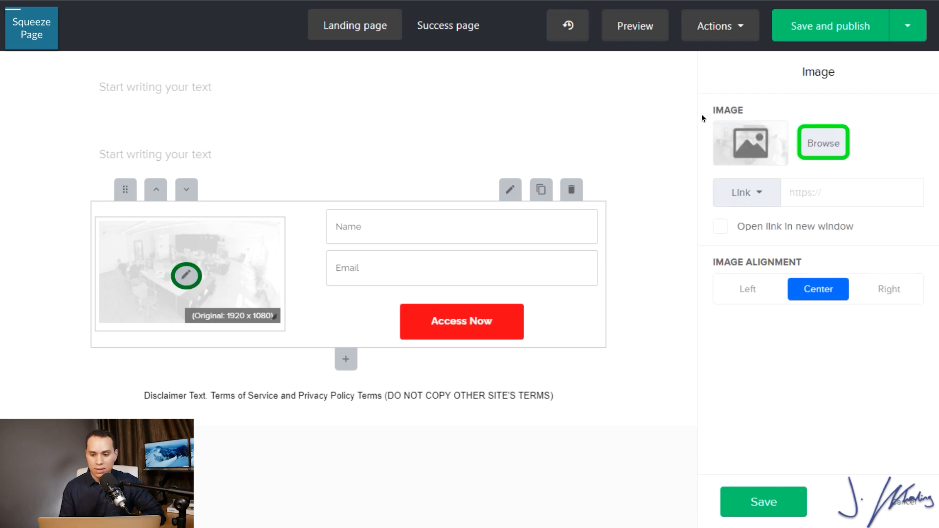
click(824, 143)
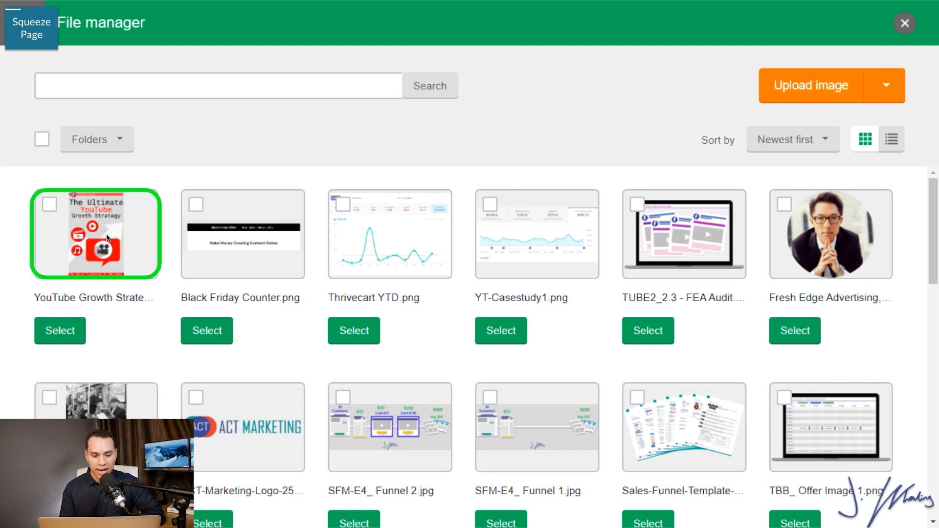
click(77, 326)
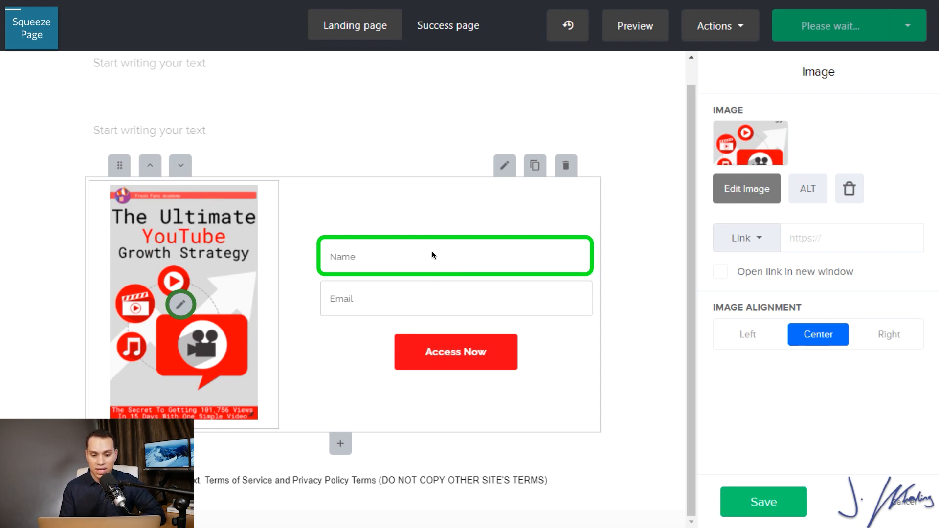
- Change the Input style of the signup form's fields to Arial and increase its font size by six steps
click(395, 256)
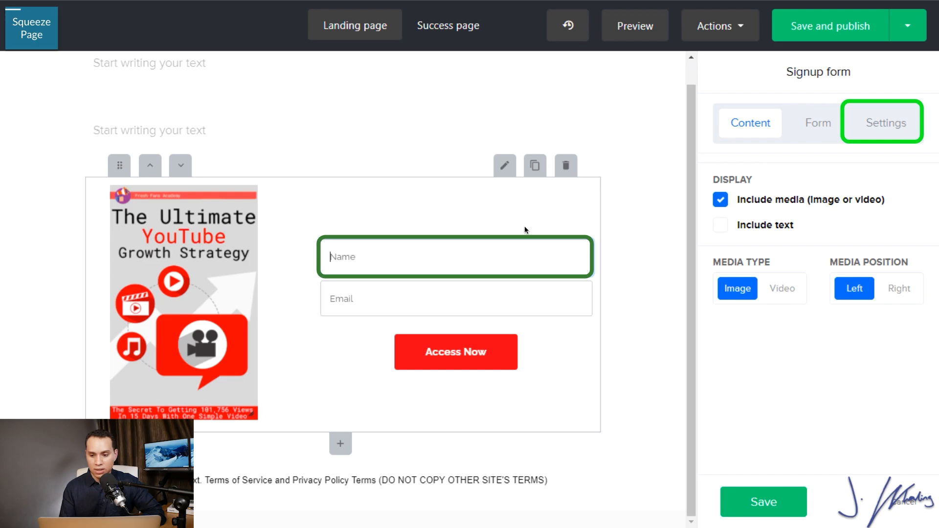
click(872, 123)
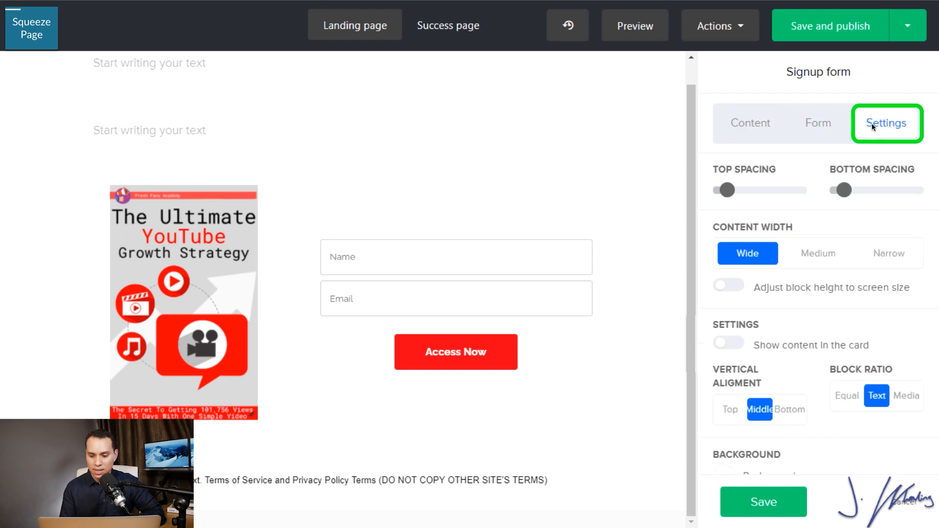
scroll(871, 181, down, 5)
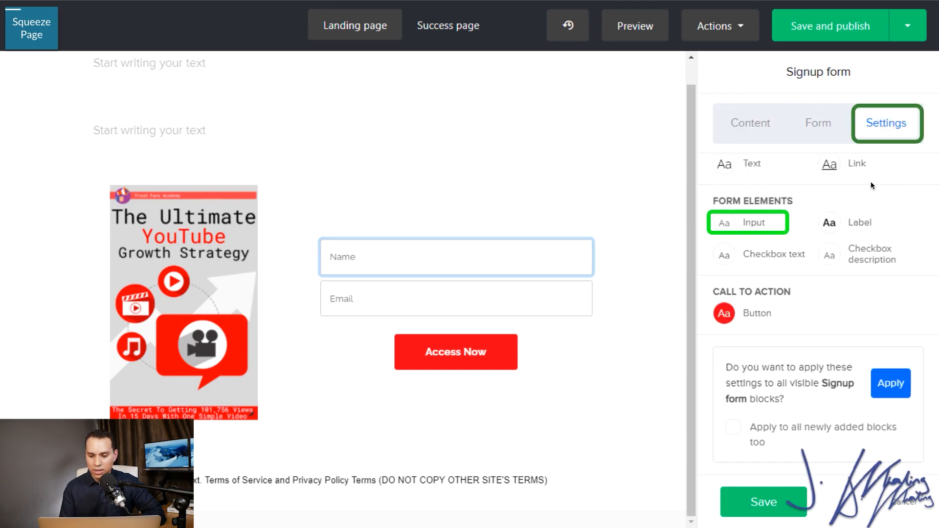
click(742, 224)
click(648, 99)
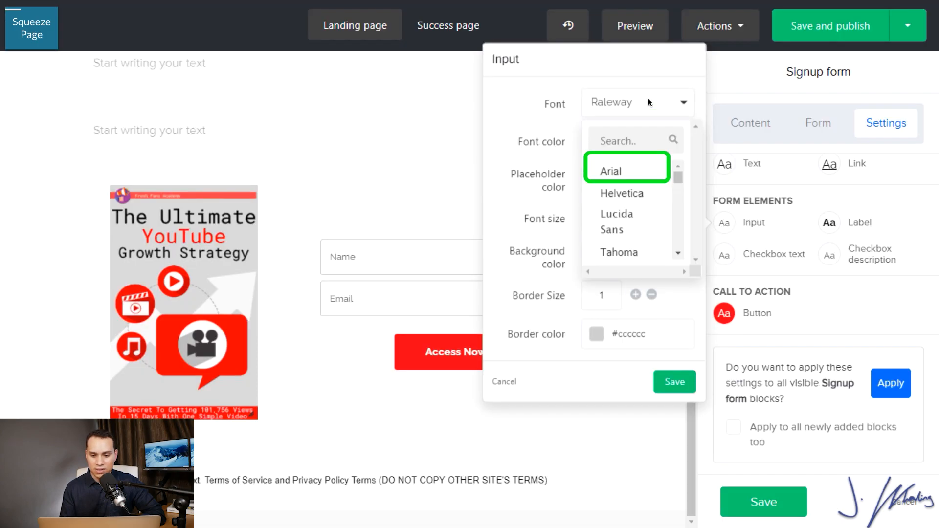
click(612, 176)
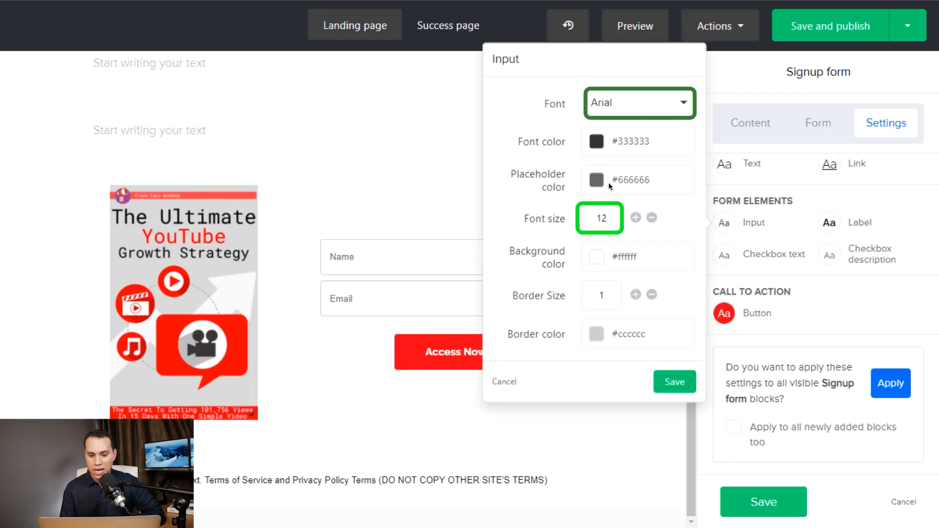
click(636, 217)
click(636, 218)
click(635, 218)
click(635, 217)
click(635, 217)
click(635, 217)
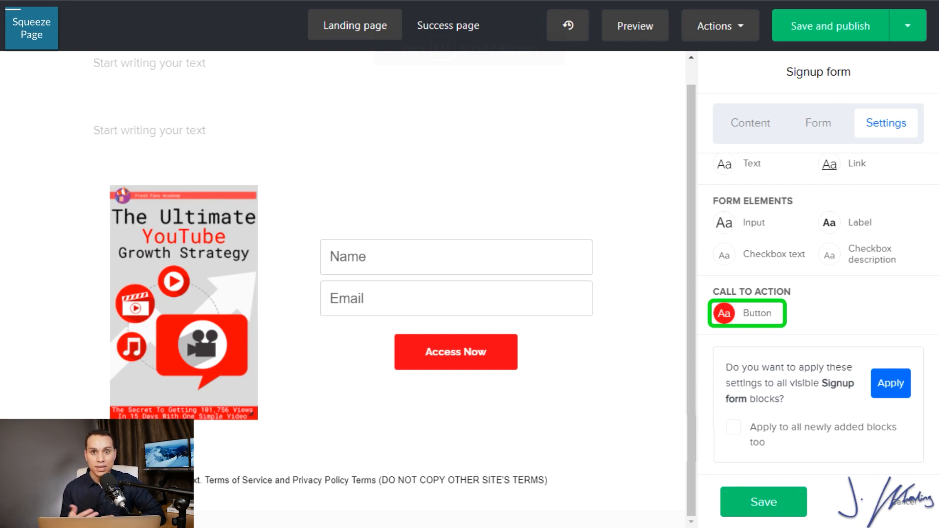
- Style the signup form's button in green #28a745 with Arial at size 28, reduced vertical spacing and a different hover background color
click(726, 315)
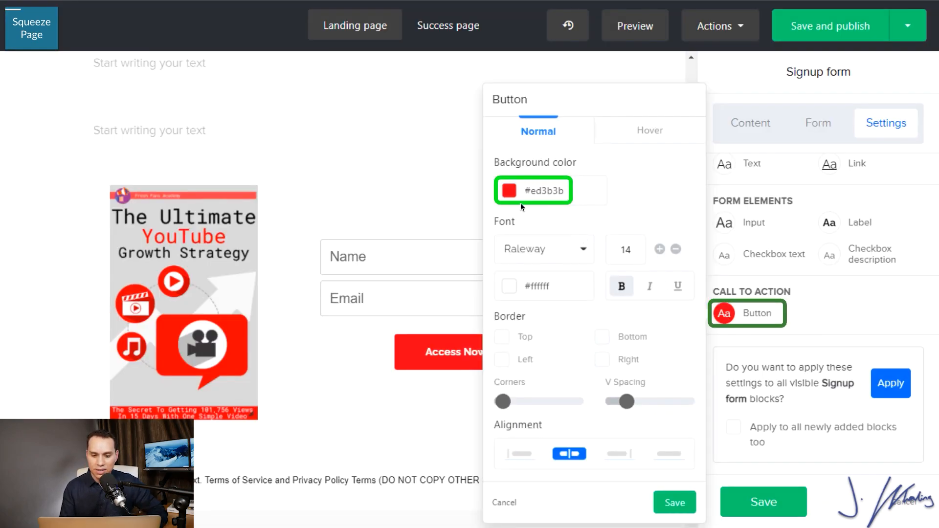
click(509, 190)
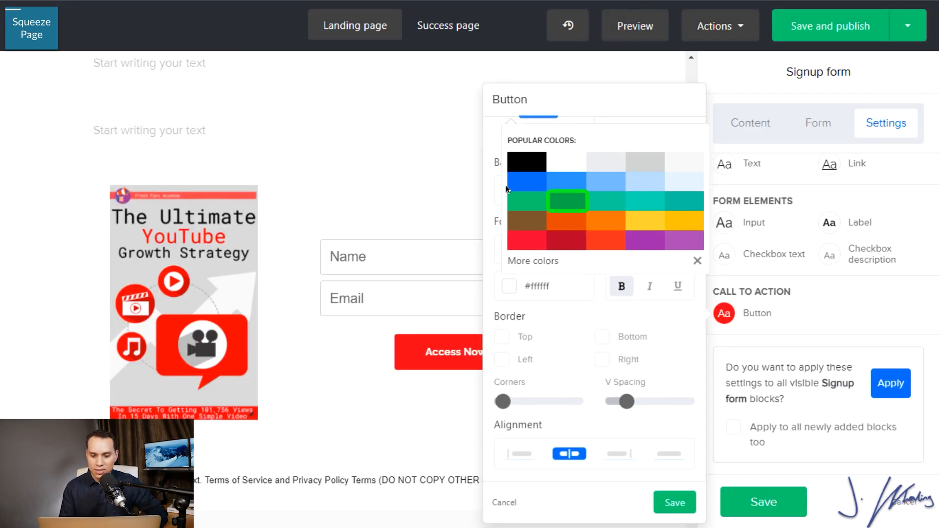
click(571, 202)
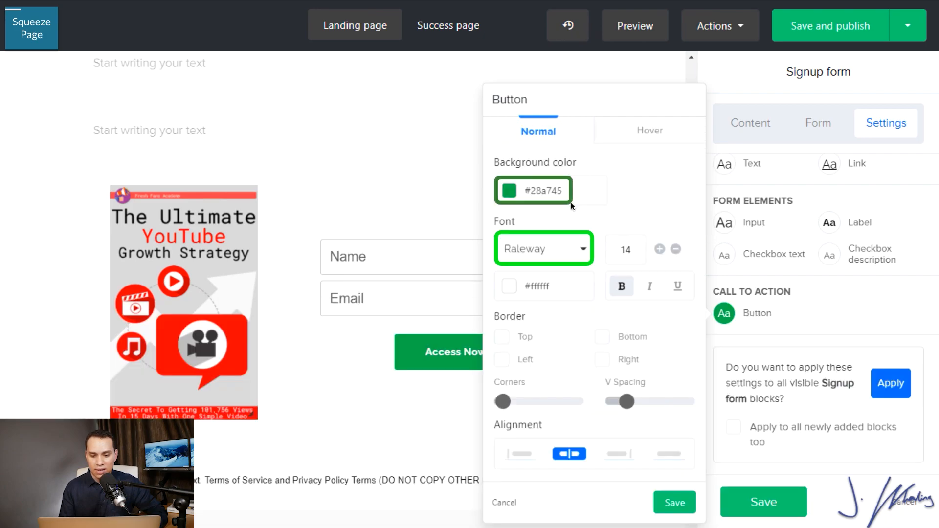
click(588, 249)
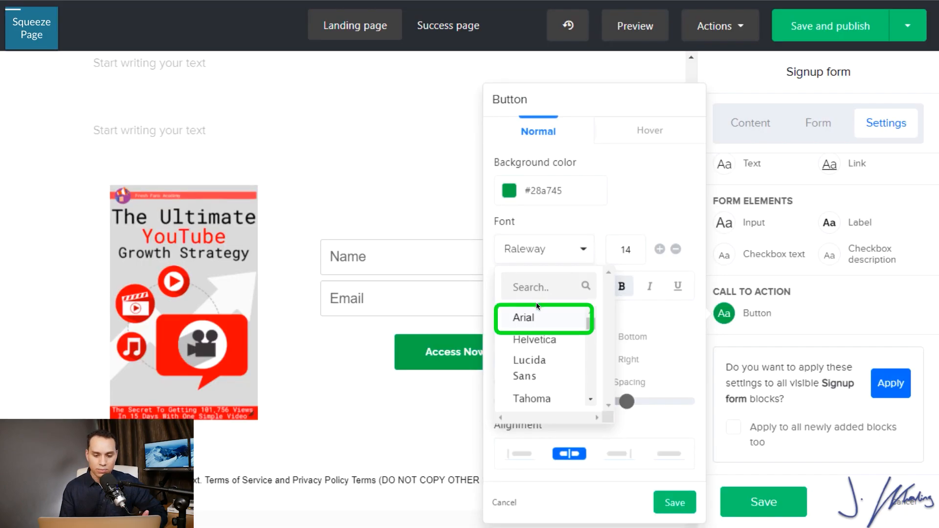
click(549, 317)
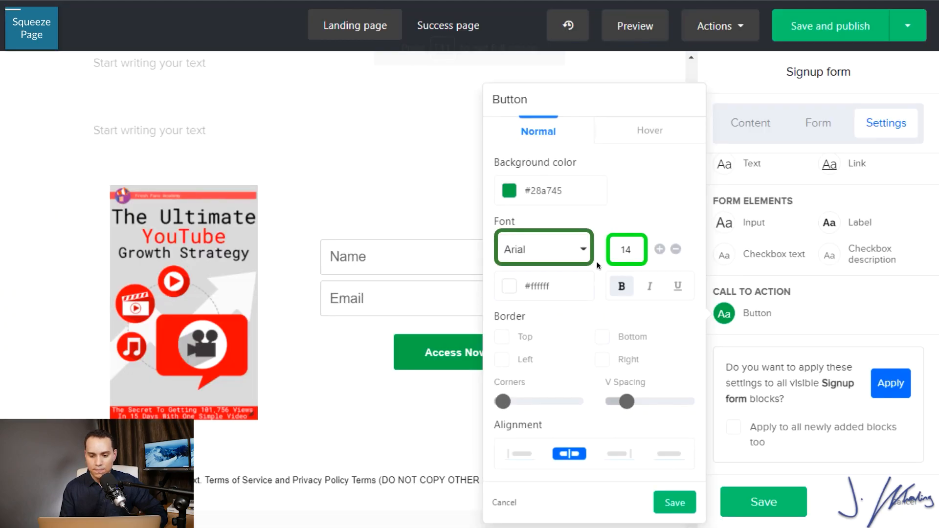
click(660, 249)
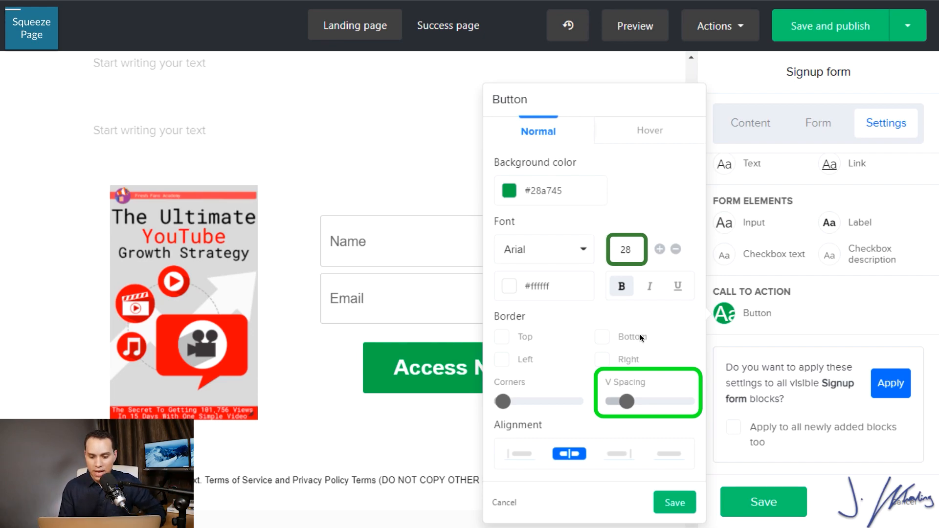
drag(627, 402, 612, 401)
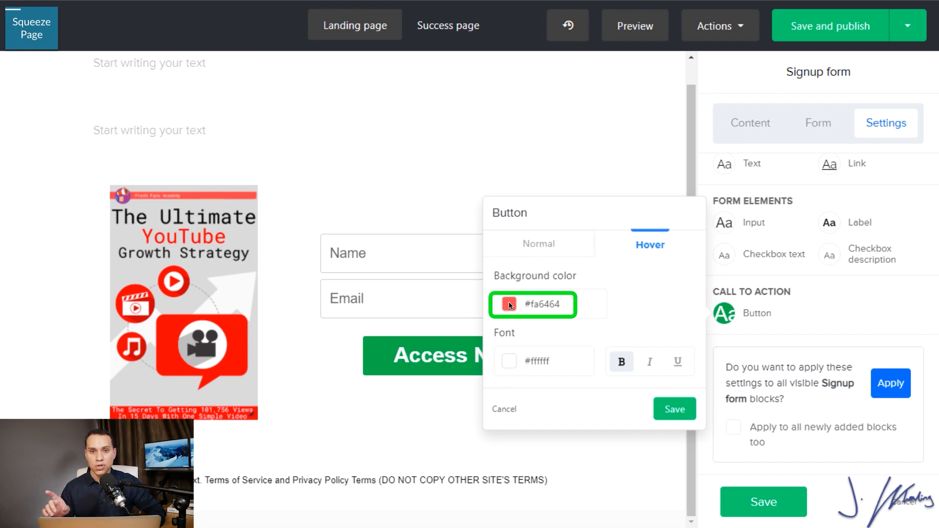
click(509, 304)
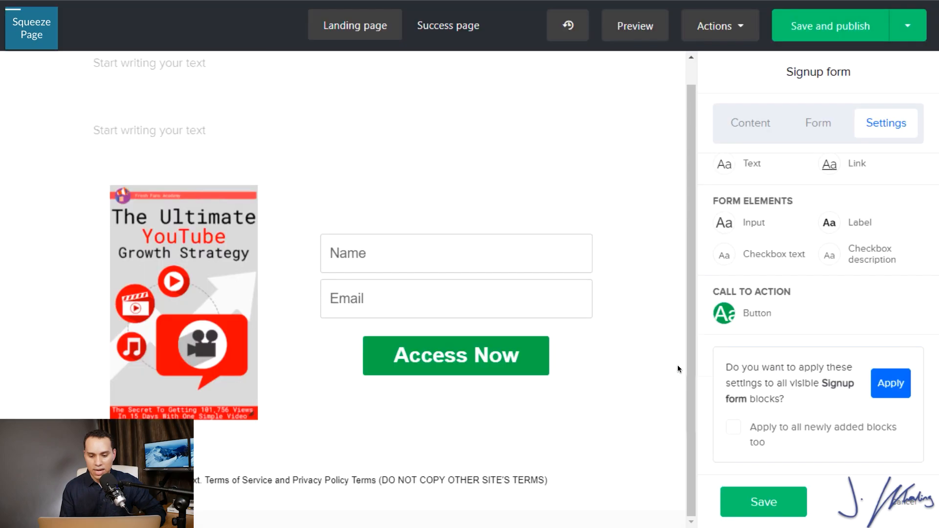
click(486, 365)
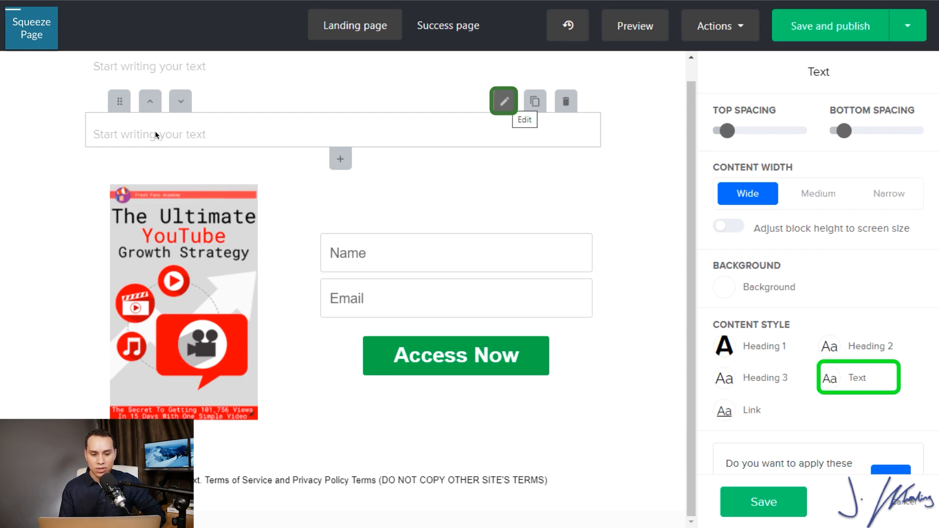
- Style the block above the signup form in Arial, write "Get The Playbook So You Can Make 2021 Your Breakout Year!" and center it
click(833, 381)
click(745, 315)
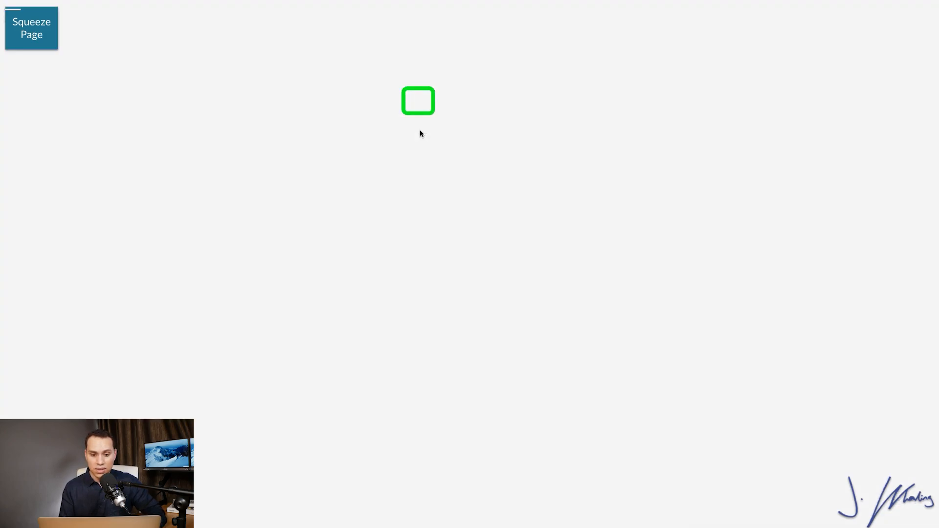
triple_click(420, 131)
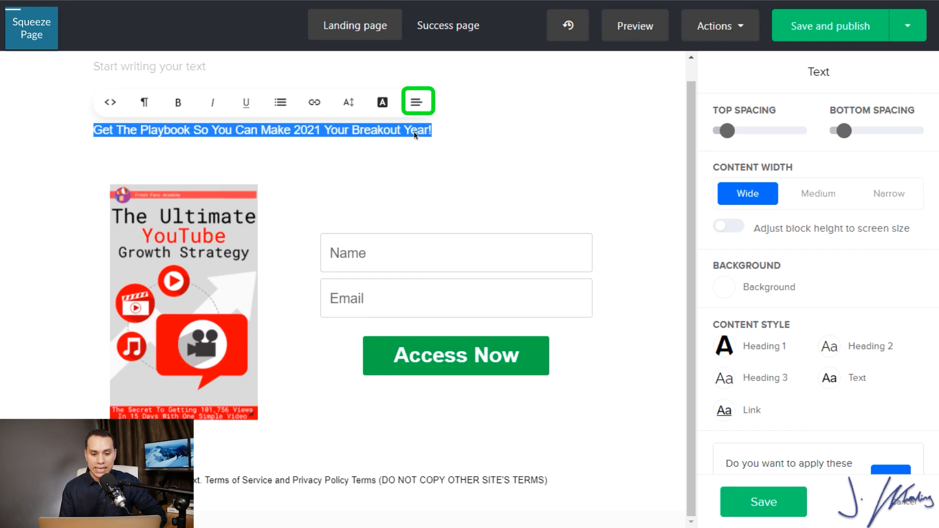
click(420, 111)
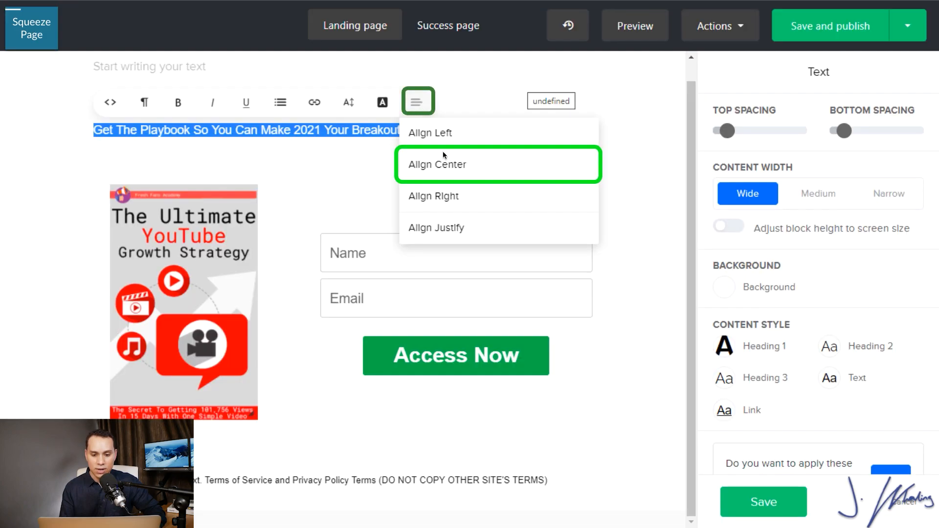
click(459, 165)
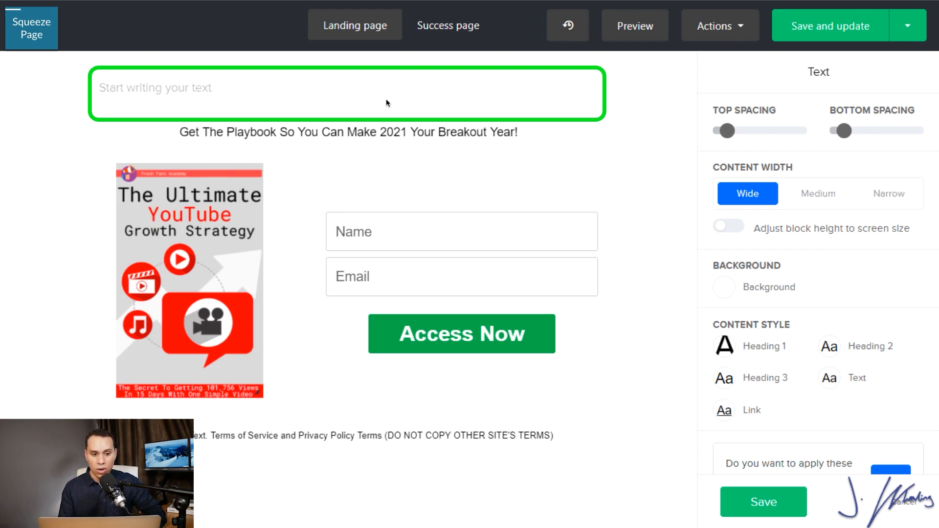
- Enter the headline "The Strategy That Allowed Me To Generate 101,756 Views In 15 Days With One Simple Video" in the top text block
text(The Strategy That Allowed Me To Generate 101,756 Views In 15 Days With One Simple Video)
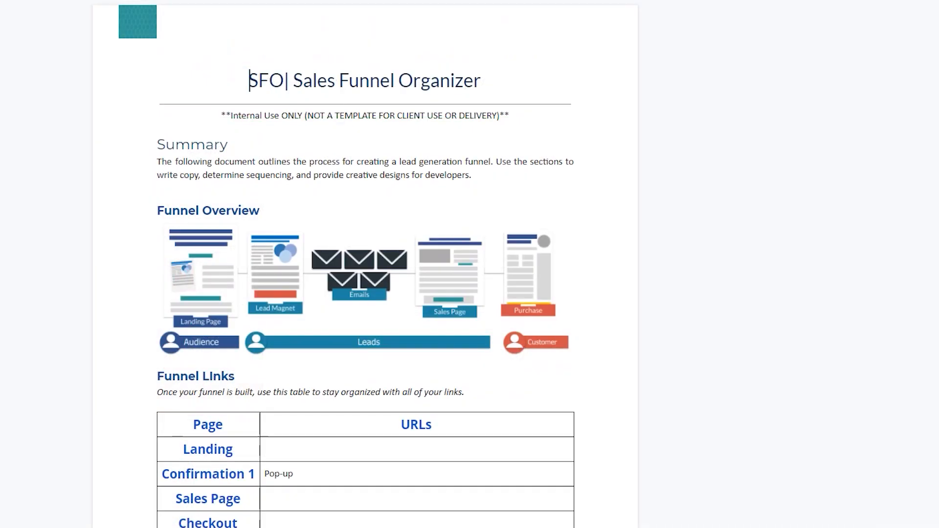
- Review the Sales Funnel Organizer document from the funnel links through the squeeze page copy, lead magnet and checkout sections
scroll(365, 264, down, 10)
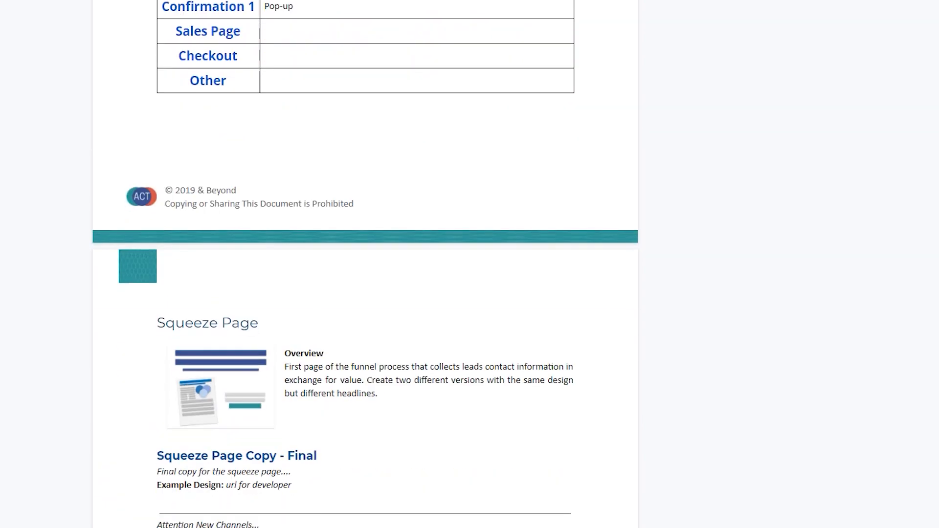
scroll(365, 265, down, 15)
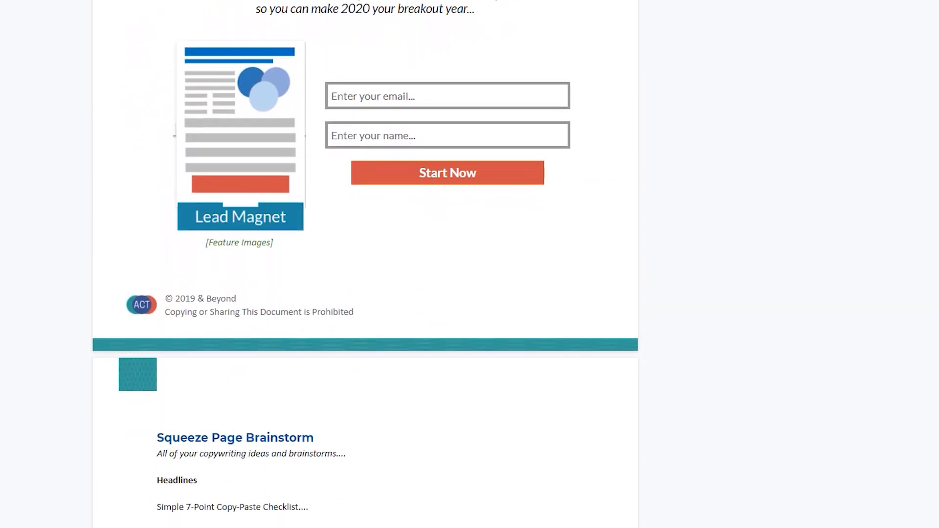
scroll(365, 264, down, 8)
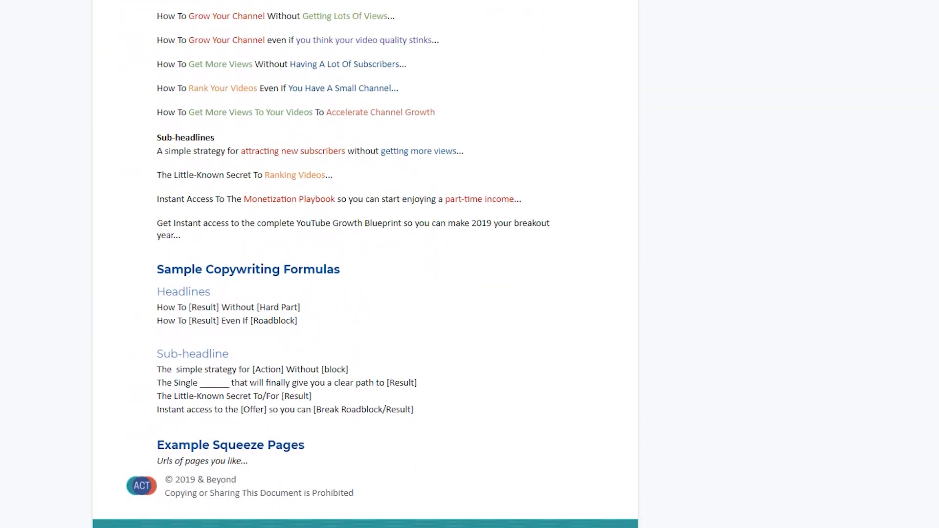
scroll(365, 264, down, 12)
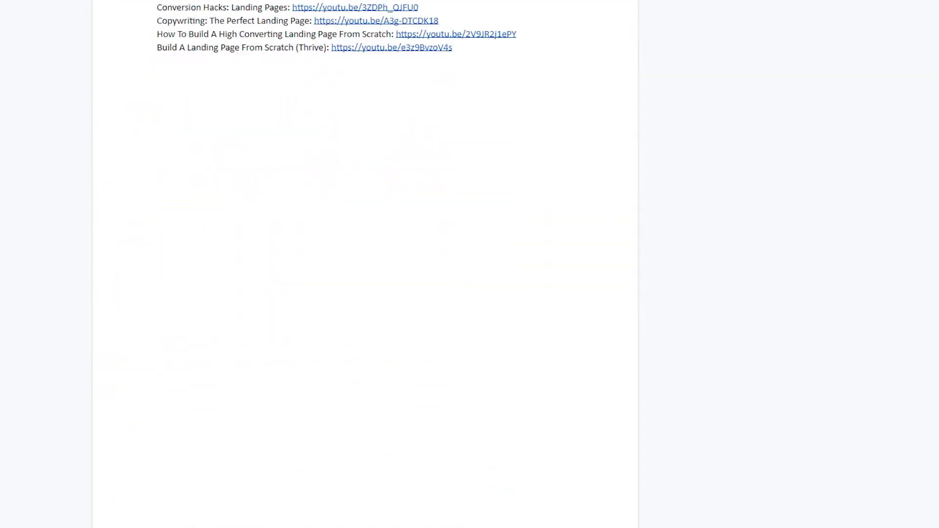
scroll(365, 265, down, 10)
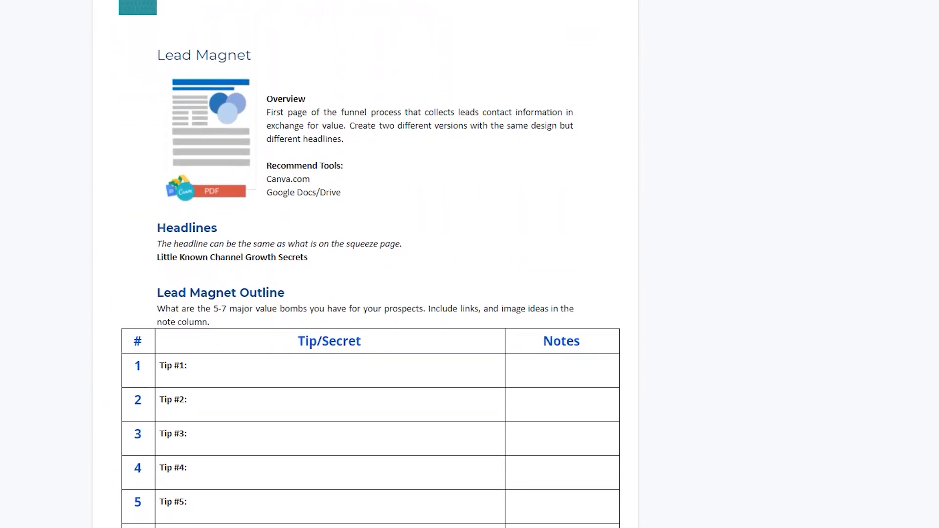
scroll(365, 264, down, 10)
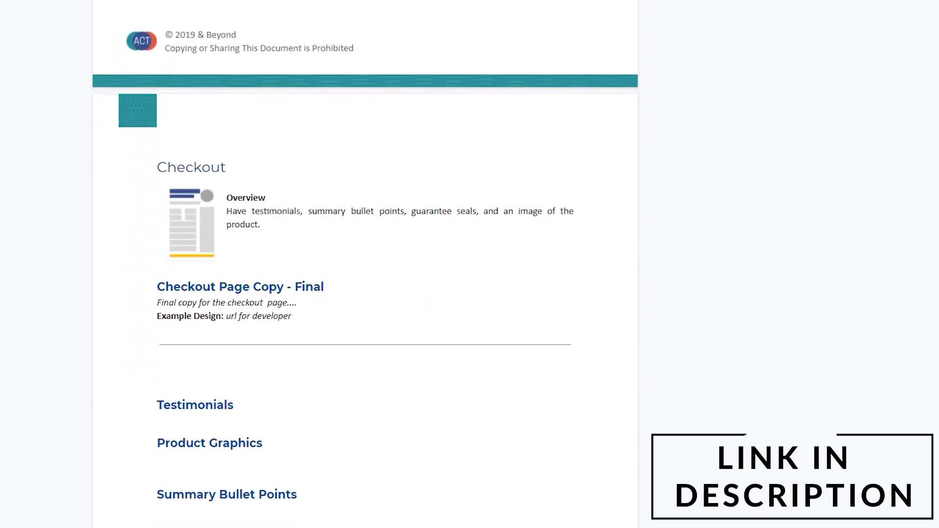
- Review the checkout, sales page and email sequence sections of the Sales Funnel Organizer document
scroll(365, 264, down, 10)
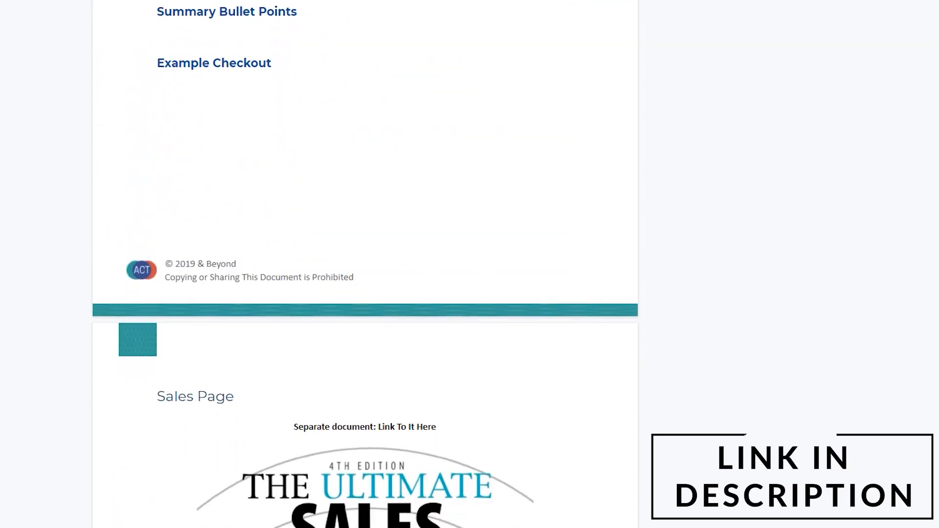
scroll(365, 264, down, 10)
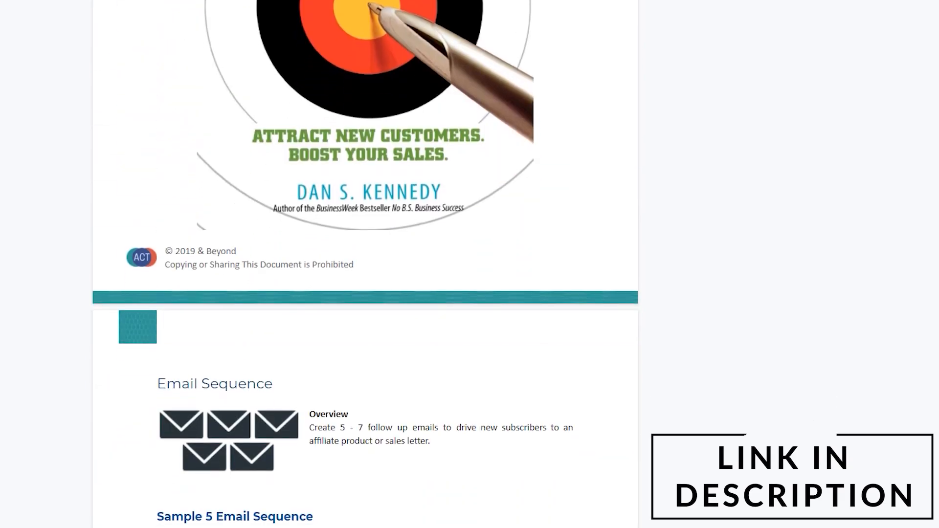
scroll(365, 264, down, 10)
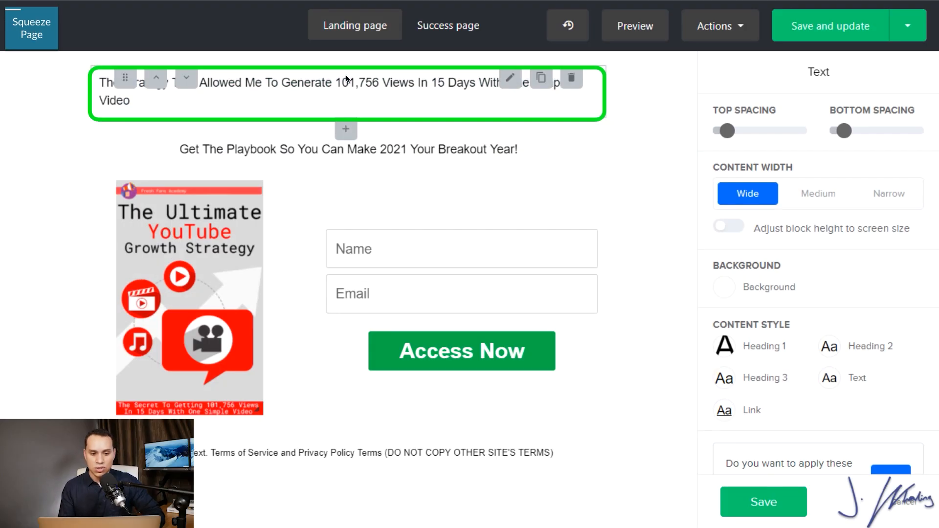
- Center and bold the headline in the top text block and set its text color to blue-violet
click(511, 78)
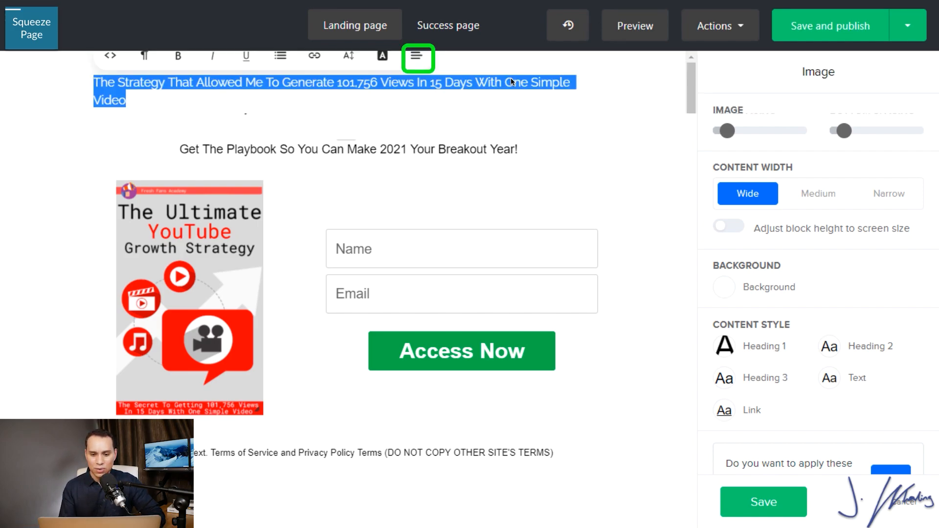
click(418, 61)
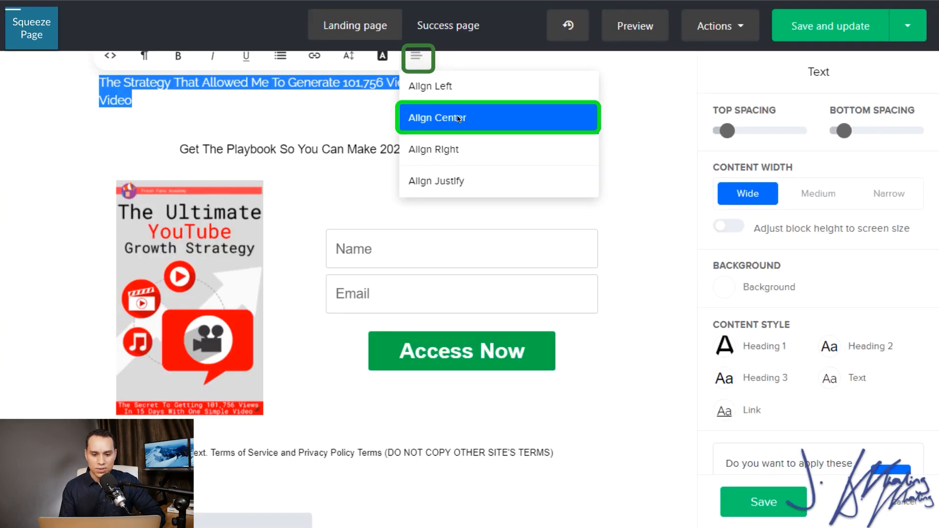
click(474, 119)
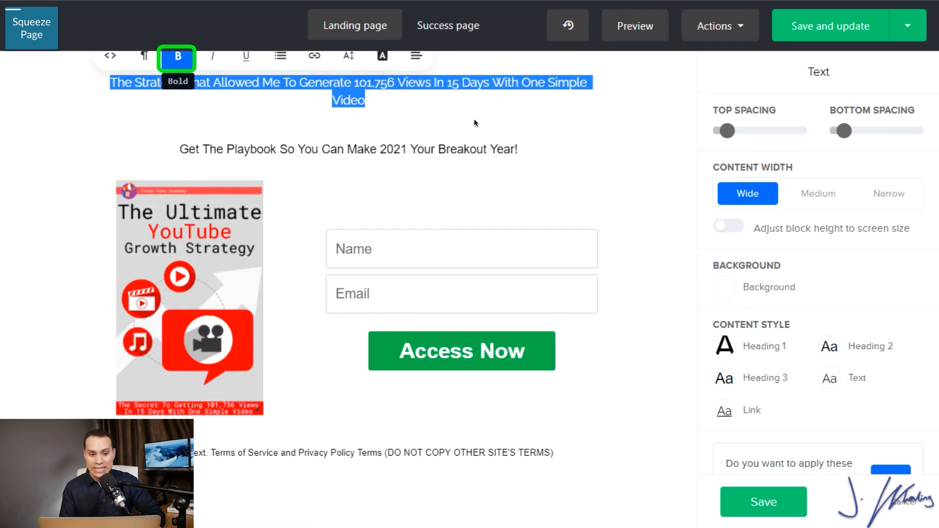
click(179, 58)
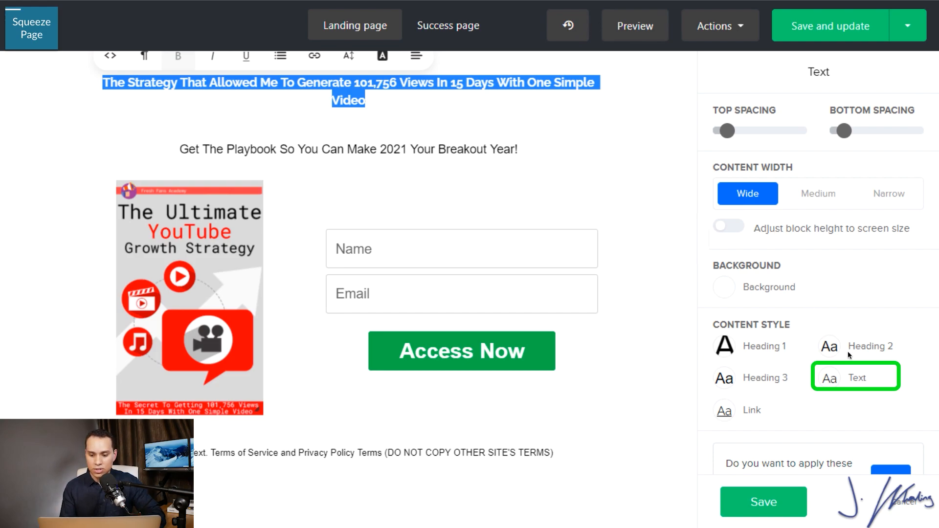
click(856, 363)
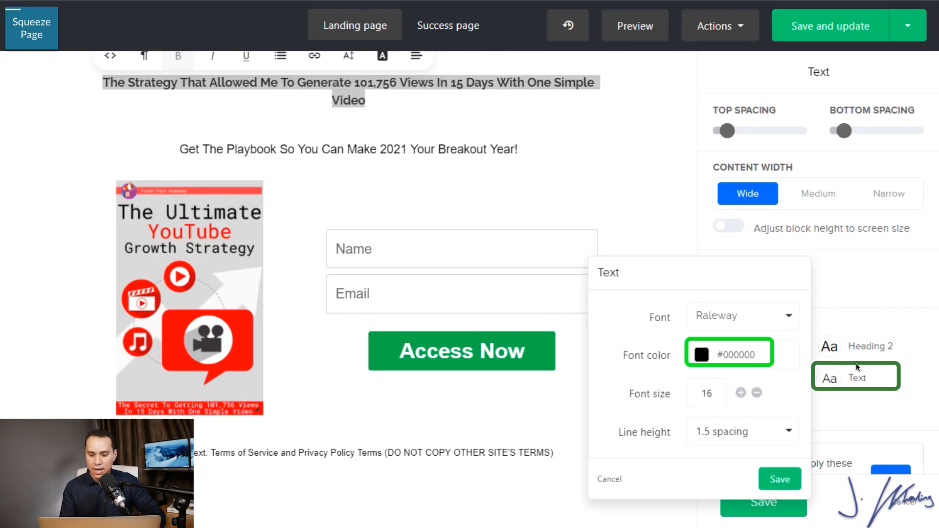
click(701, 356)
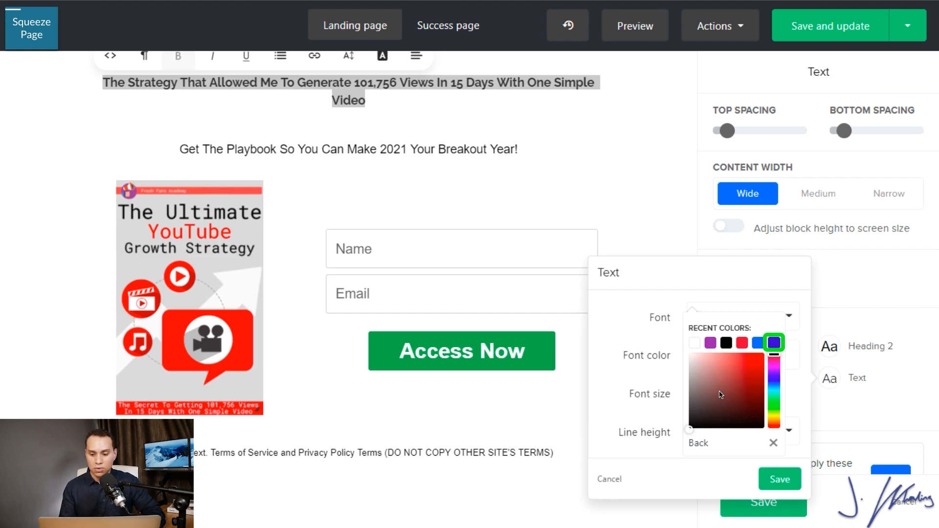
click(775, 344)
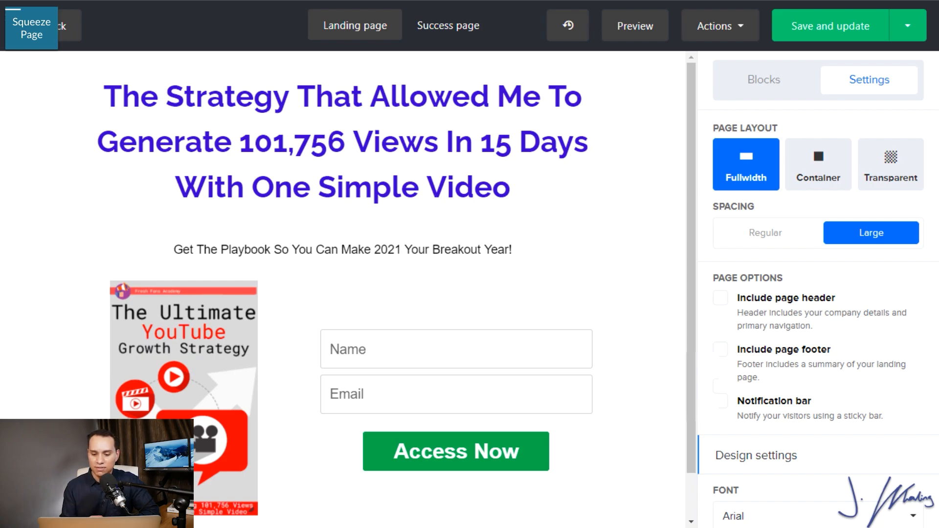
- Reduce the text size of the headline block by a few increments from 40
click(488, 131)
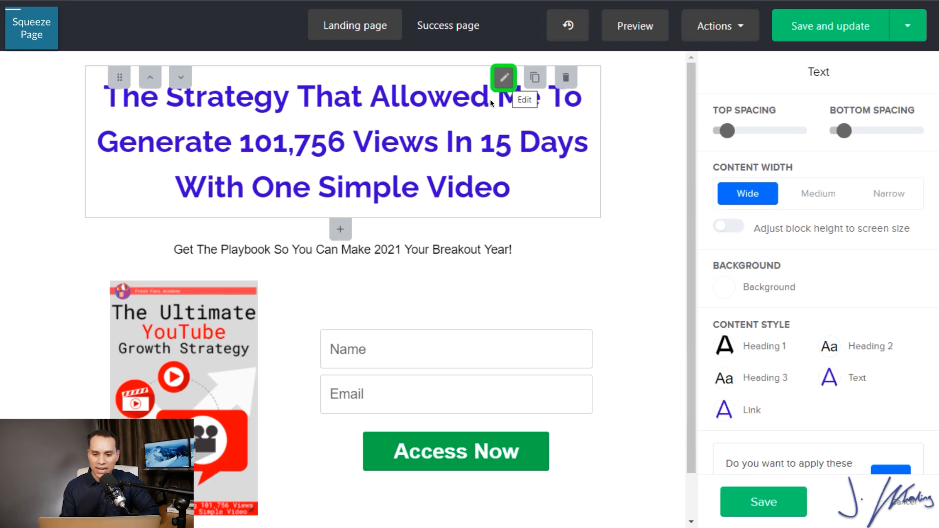
click(847, 371)
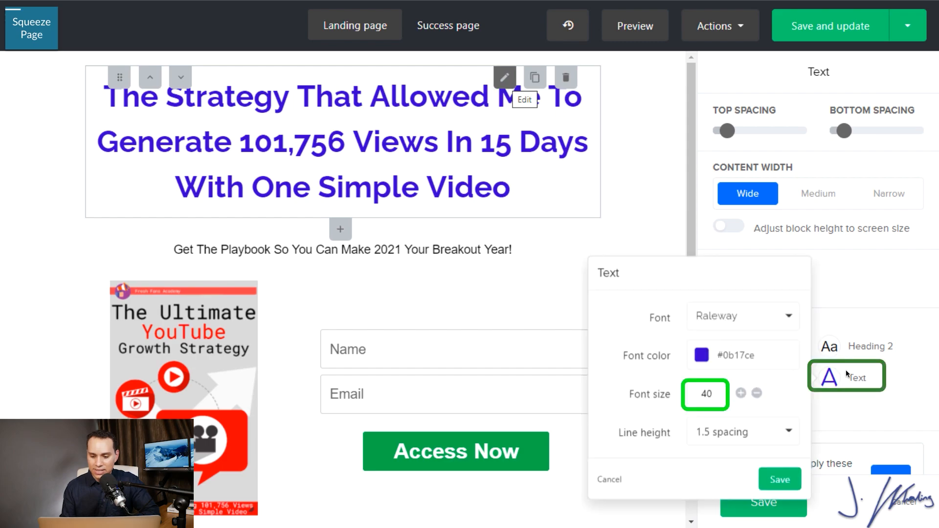
click(756, 393)
click(757, 394)
click(756, 393)
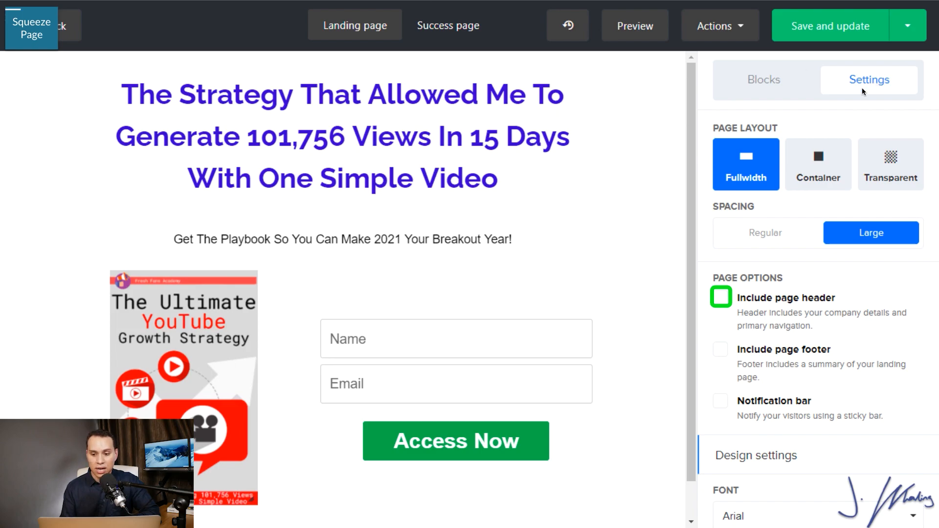
- Try including the page header, page footer and notification bar on the landing page
click(727, 300)
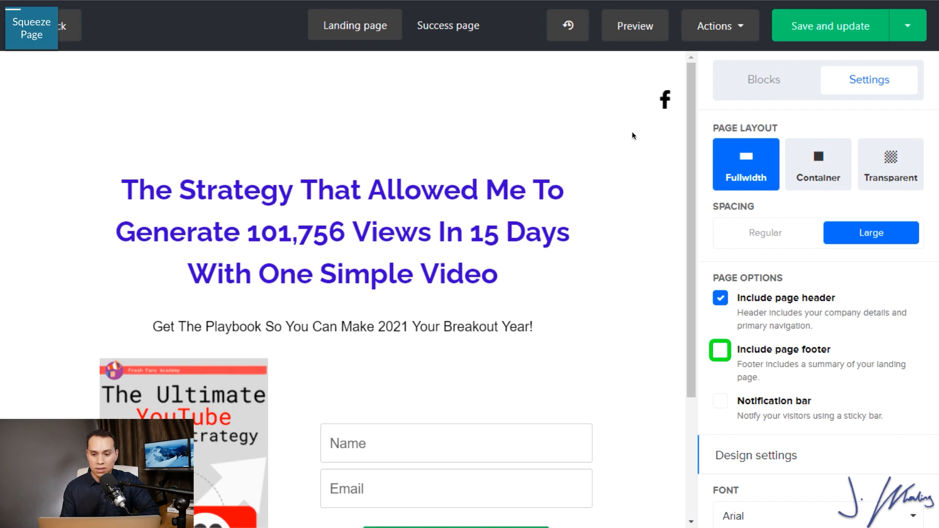
key(Right)
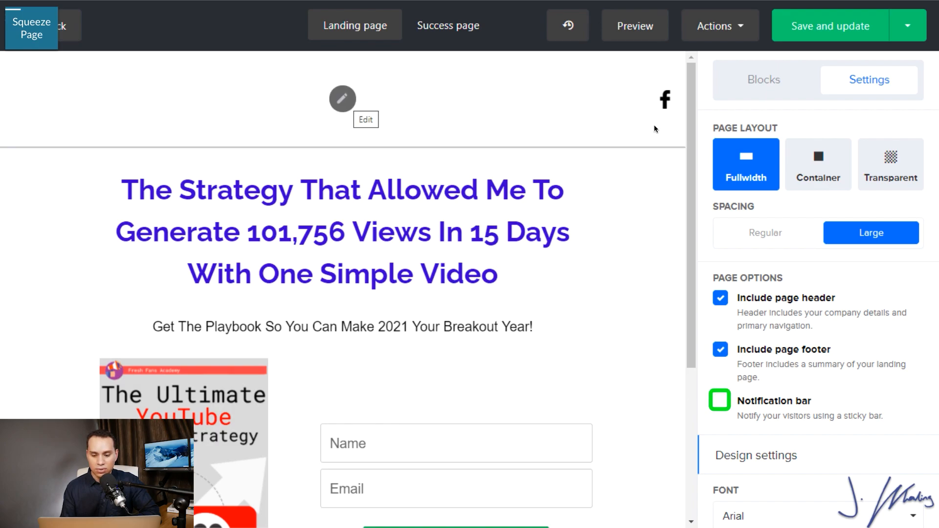
scroll(656, 129, down, 5)
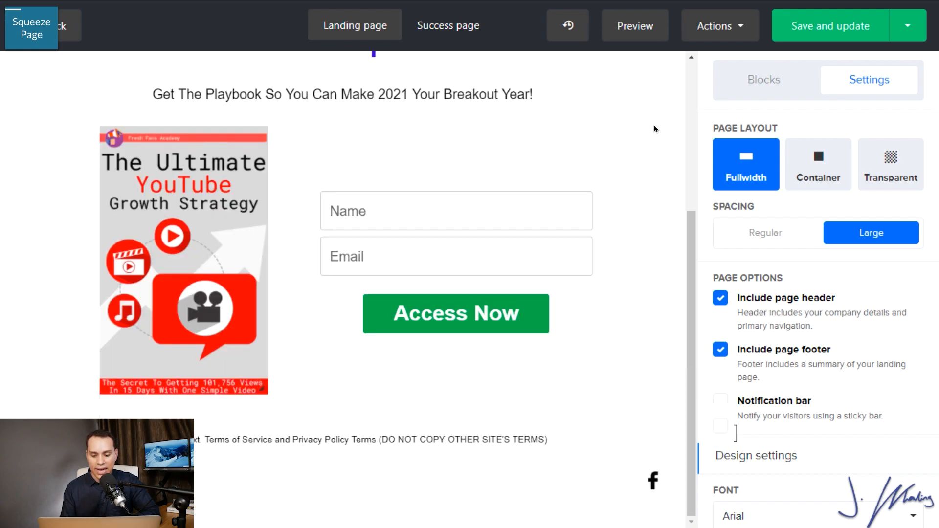
click(721, 401)
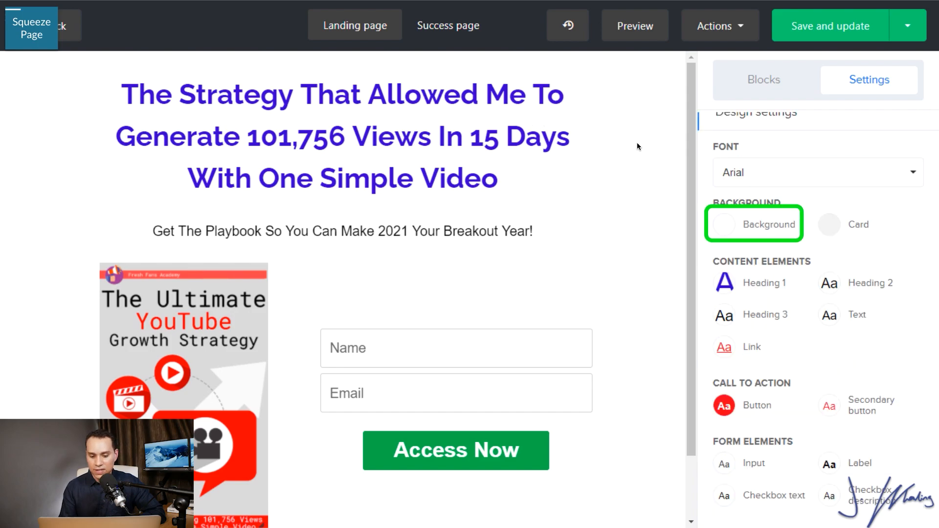
- Set the landing page's body background color to white #ffffff and save the background settings
click(730, 224)
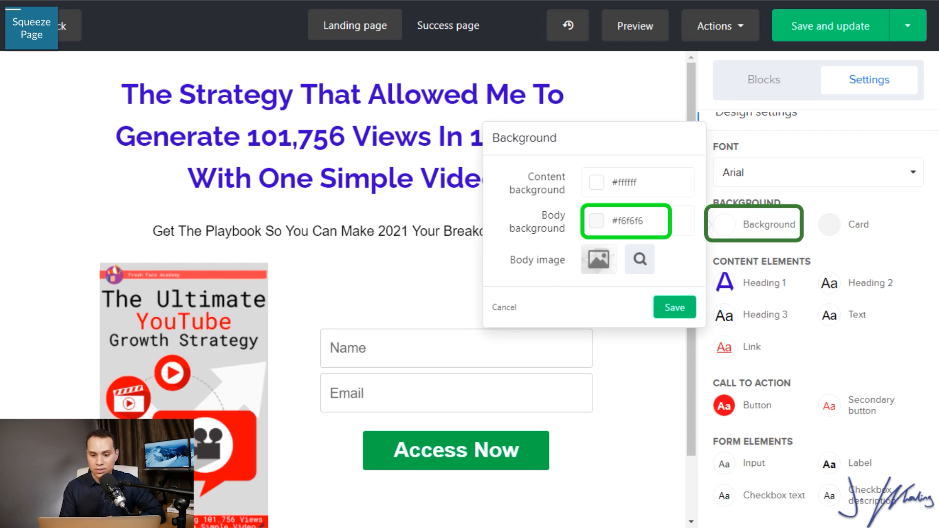
click(595, 221)
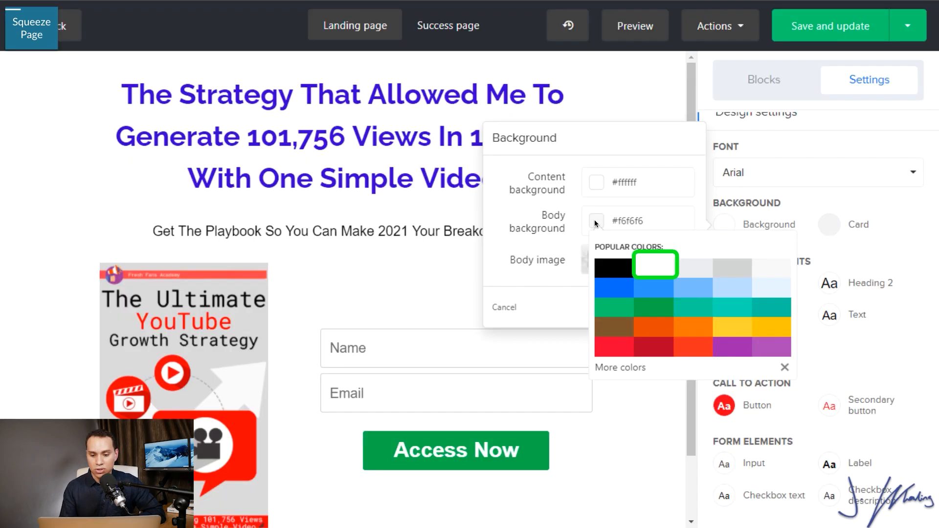
click(657, 263)
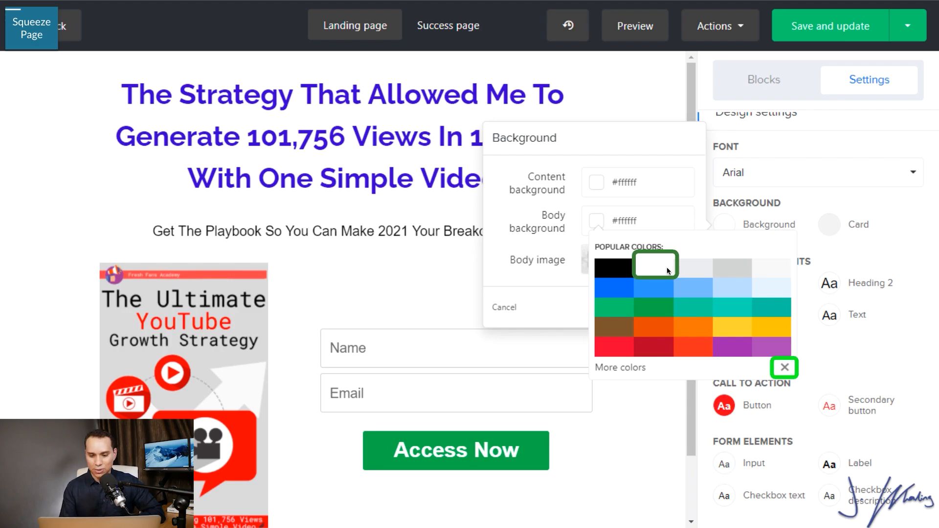
click(663, 265)
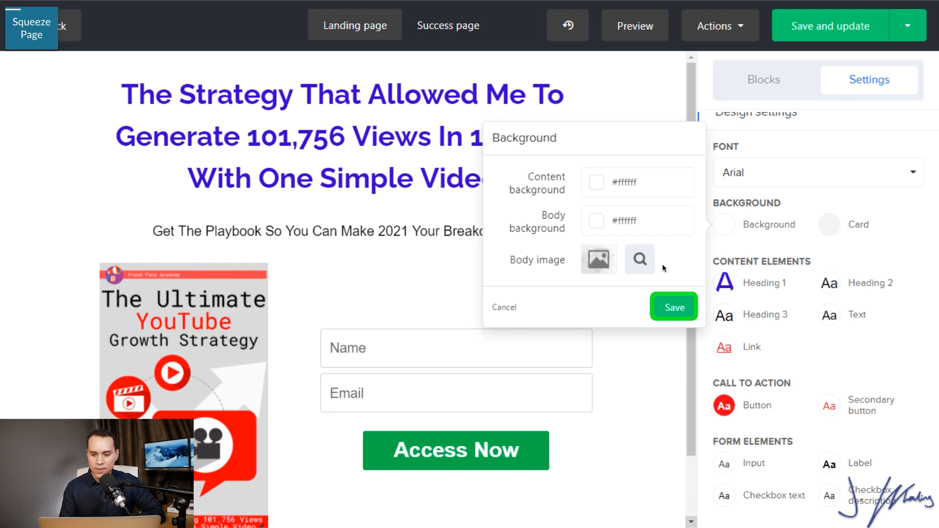
click(671, 297)
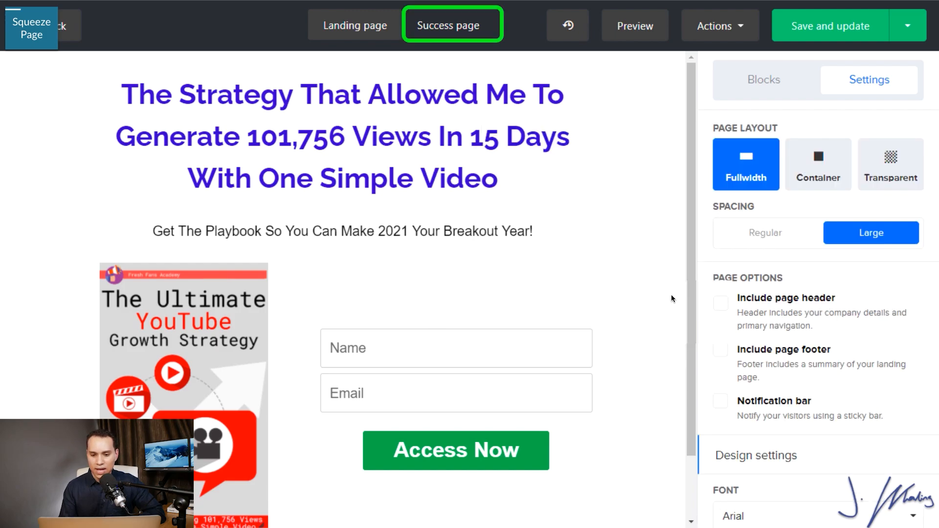
- Remove all content blocks from the success page, confirming with REMOVE
click(461, 29)
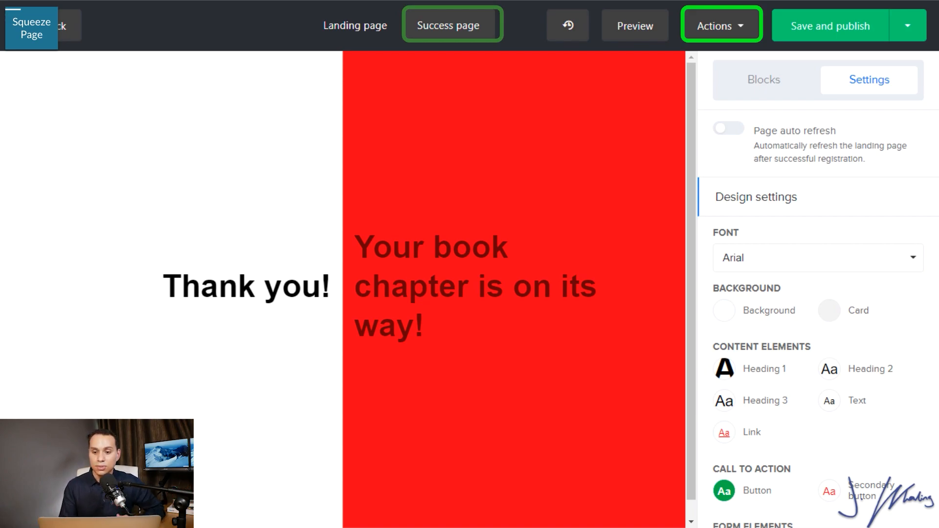
click(741, 28)
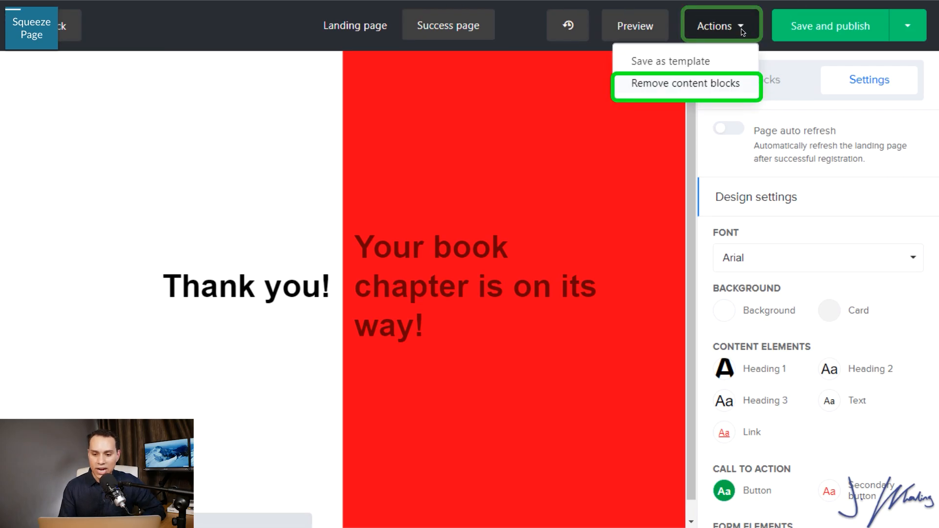
click(676, 80)
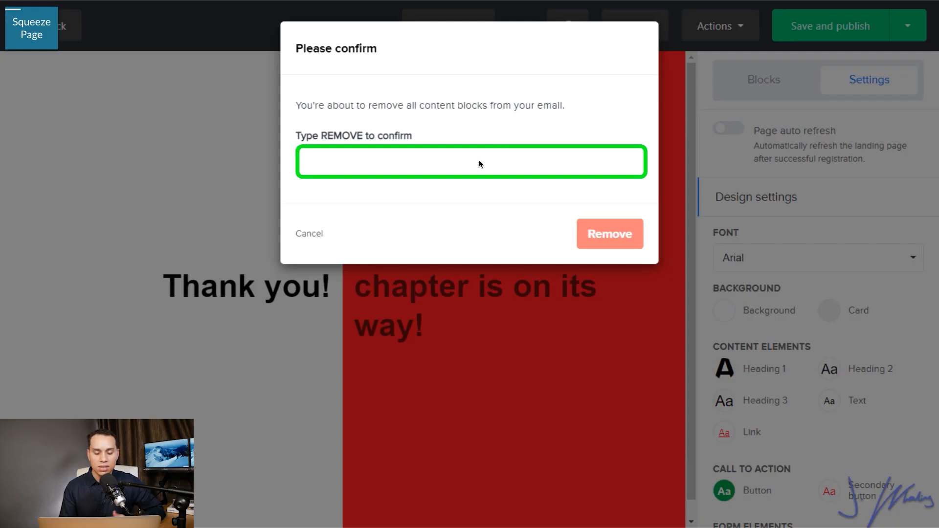
text(REMOVE)
click(634, 234)
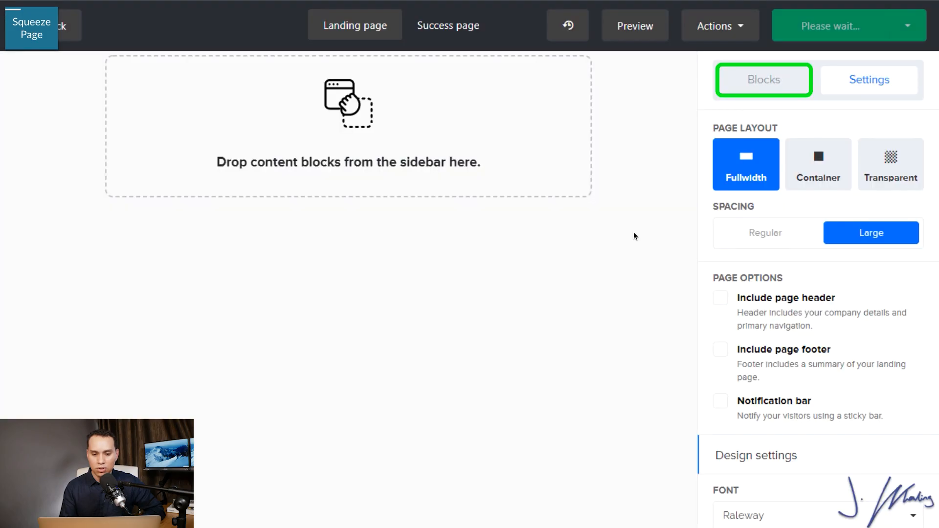
- Add an image block followed by two text blocks to the empty success page
click(771, 84)
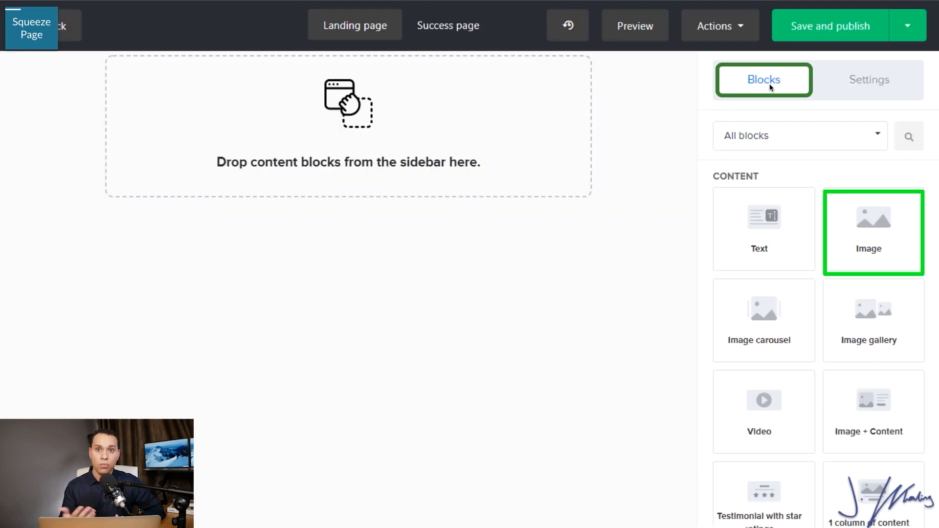
click(875, 235)
click(771, 232)
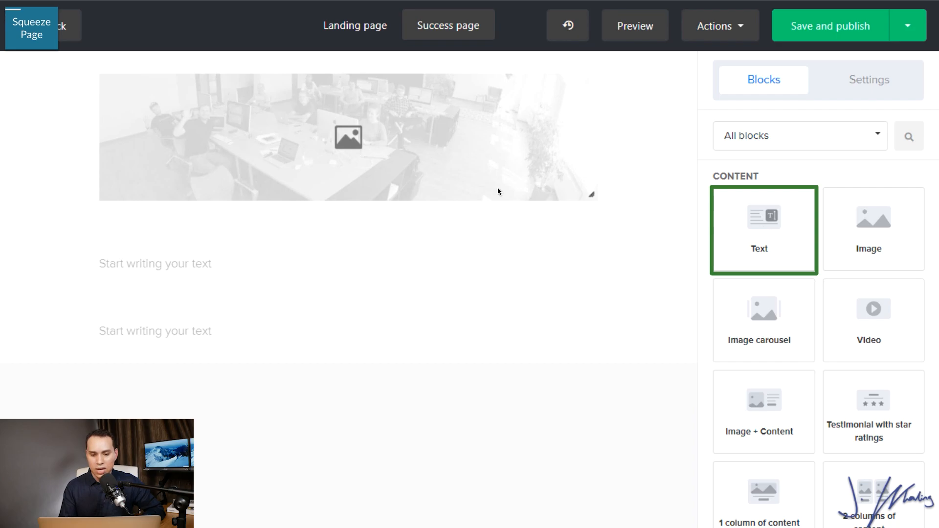
- Fill the success page's image block with the YouTube Growth Strategy cover image from the file manager
click(475, 182)
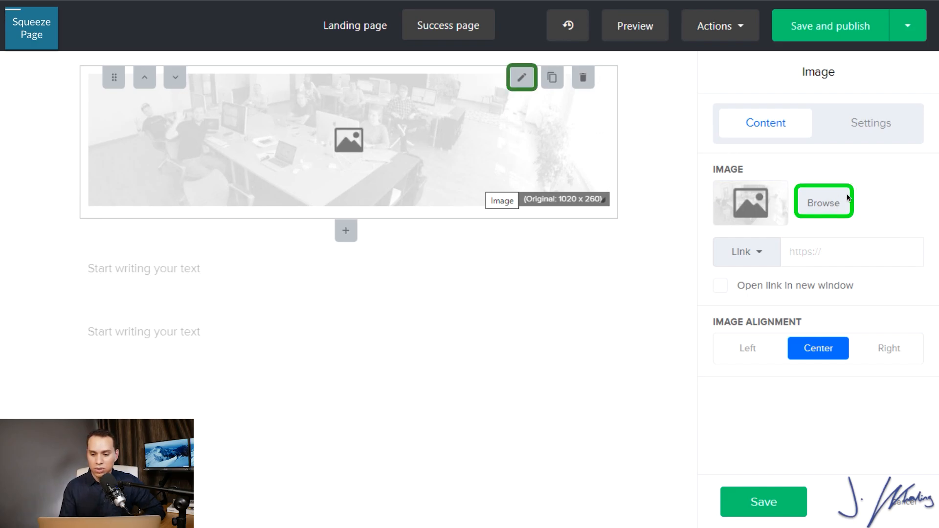
click(824, 204)
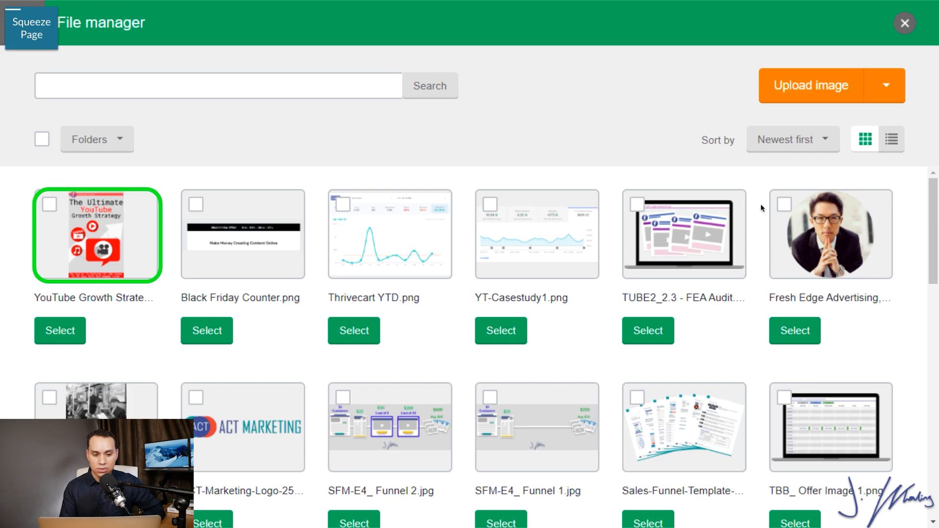
click(72, 331)
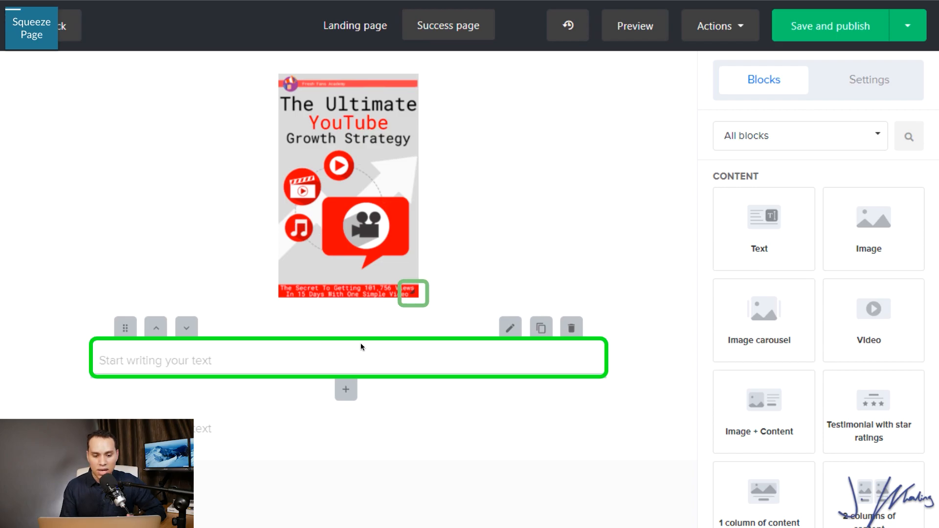
- Write "📧Check your email!" in the text block below the success page image, center it and enlarge its text
text(📧Check your email!)
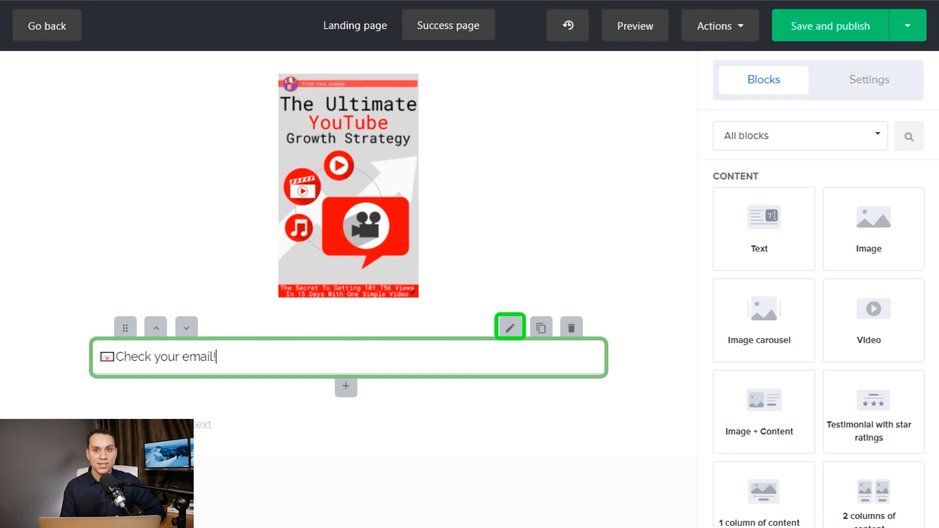
key(ctrl+a)
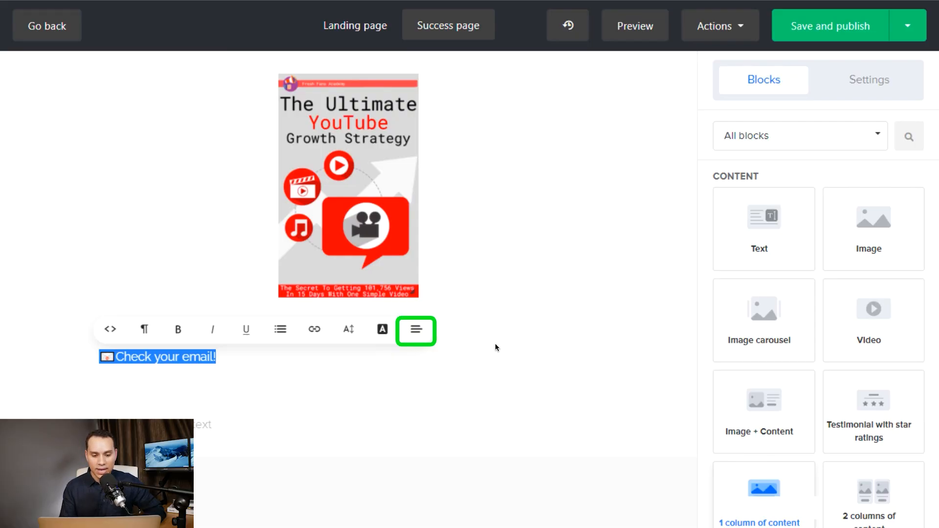
click(415, 335)
click(477, 393)
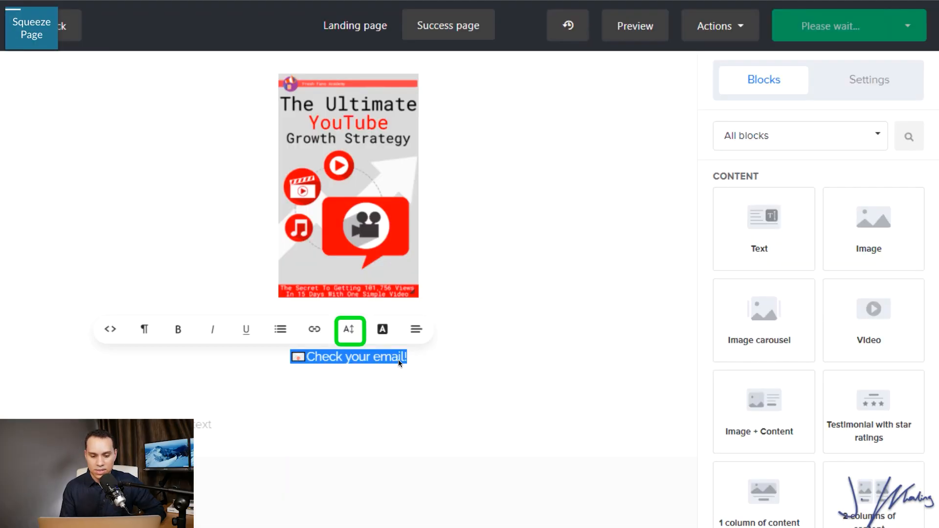
click(349, 331)
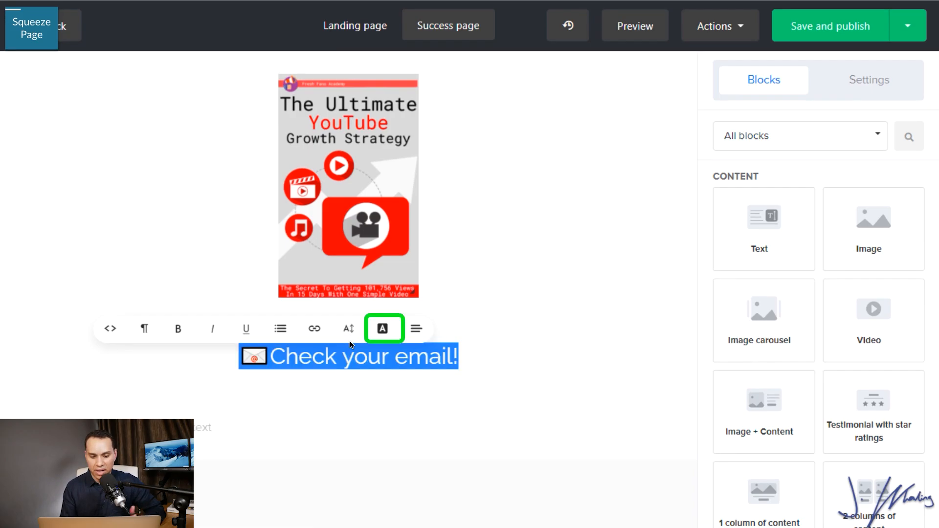
- Color the "Check your email!" heading on the success page blue and make it bold
click(383, 329)
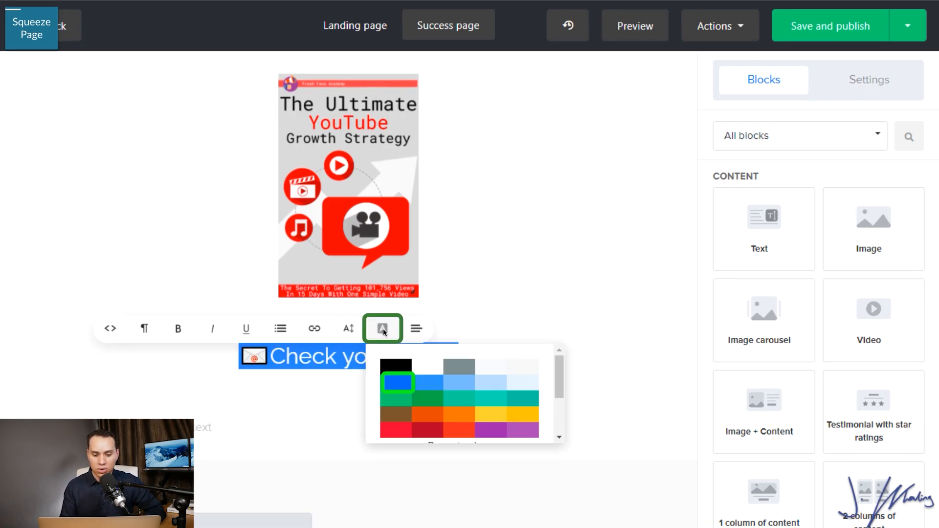
click(405, 380)
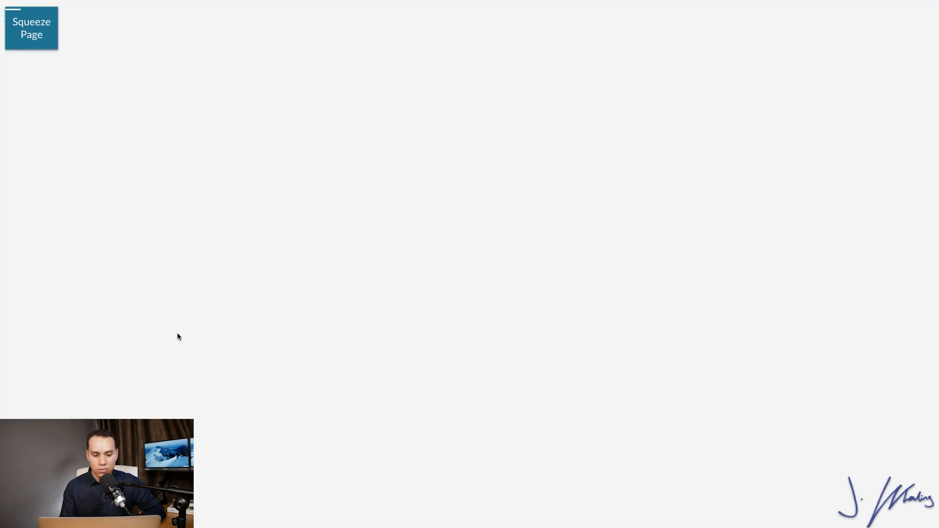
click(178, 329)
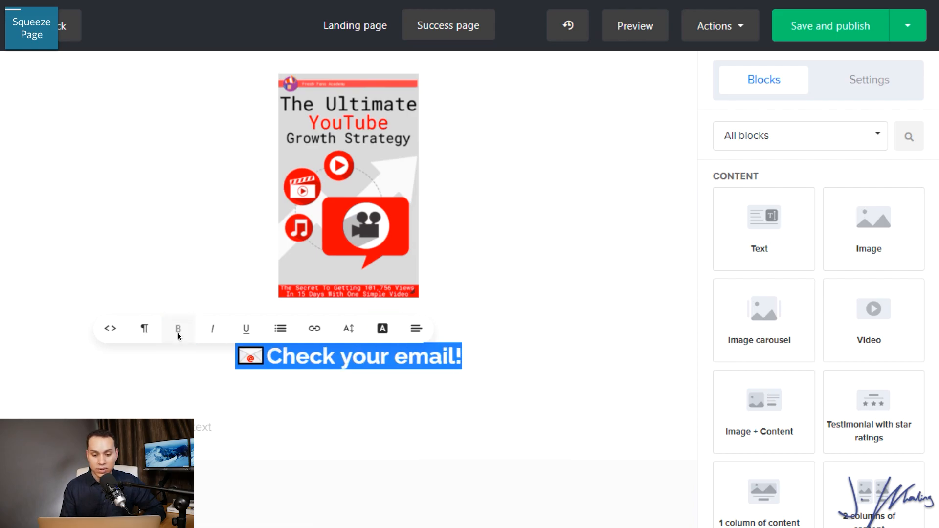
click(458, 339)
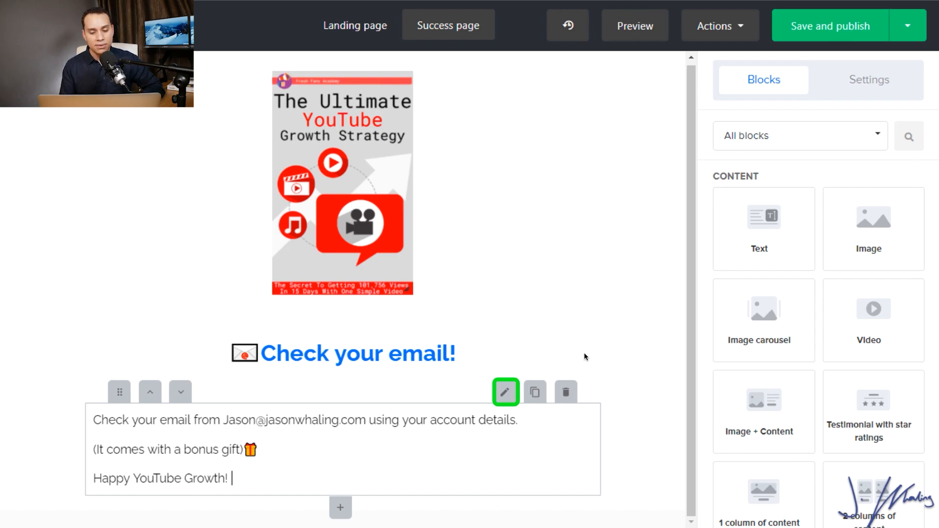
- Set the message text below the heading to Open Sans with Normal line height, reduce its font size and center it
click(514, 383)
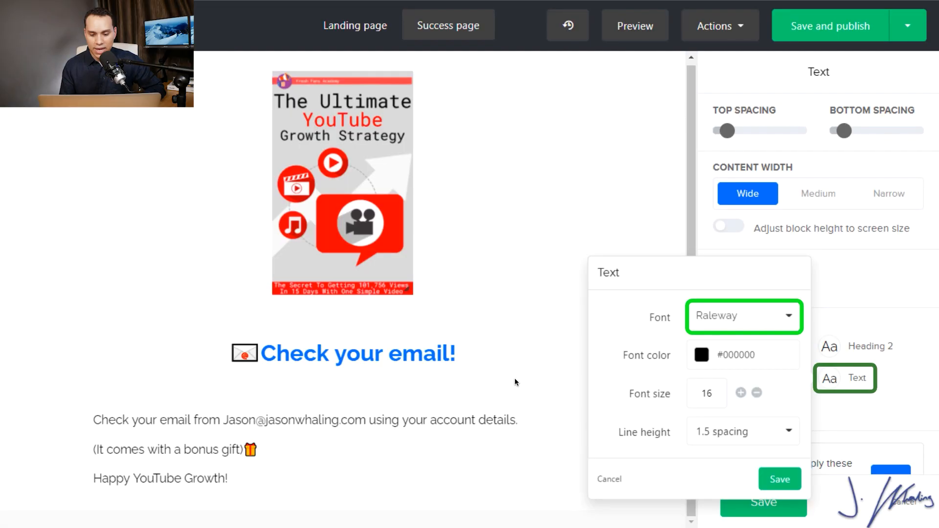
click(731, 325)
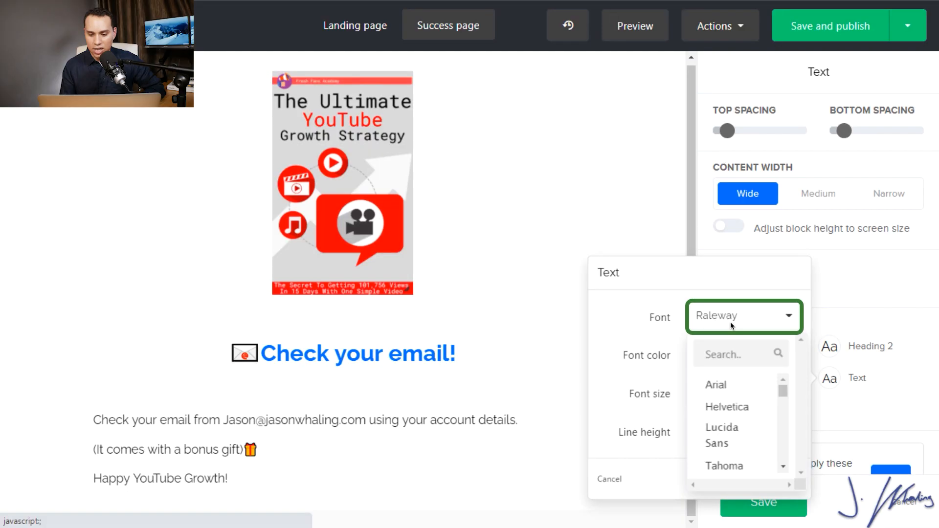
click(747, 383)
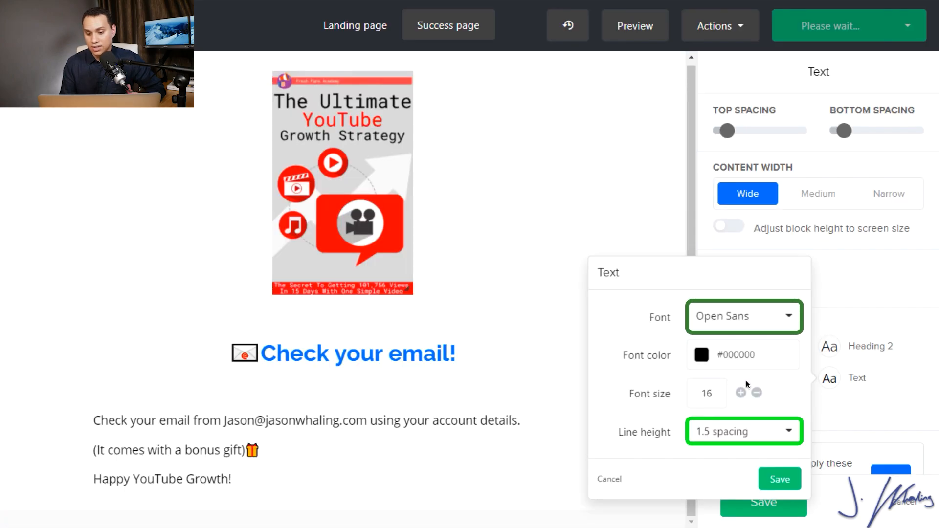
click(767, 425)
click(728, 322)
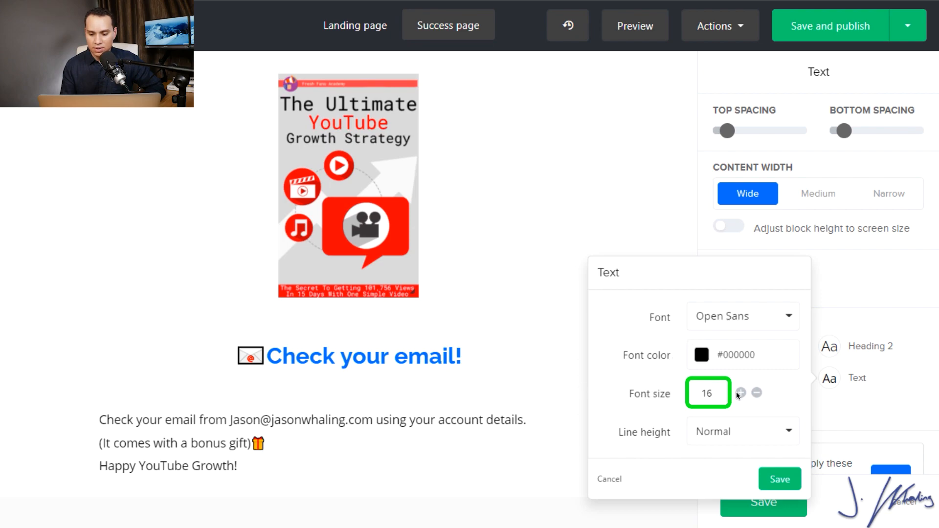
click(753, 393)
click(754, 394)
click(754, 393)
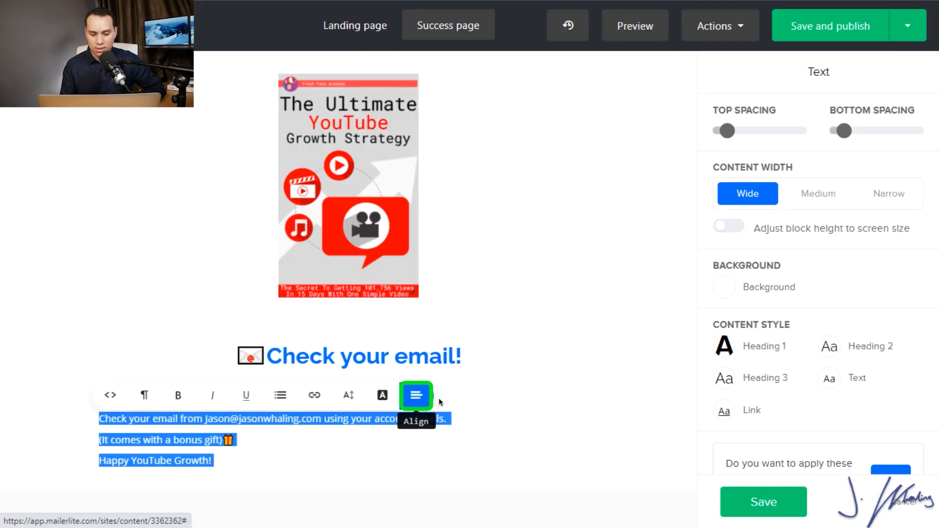
click(420, 399)
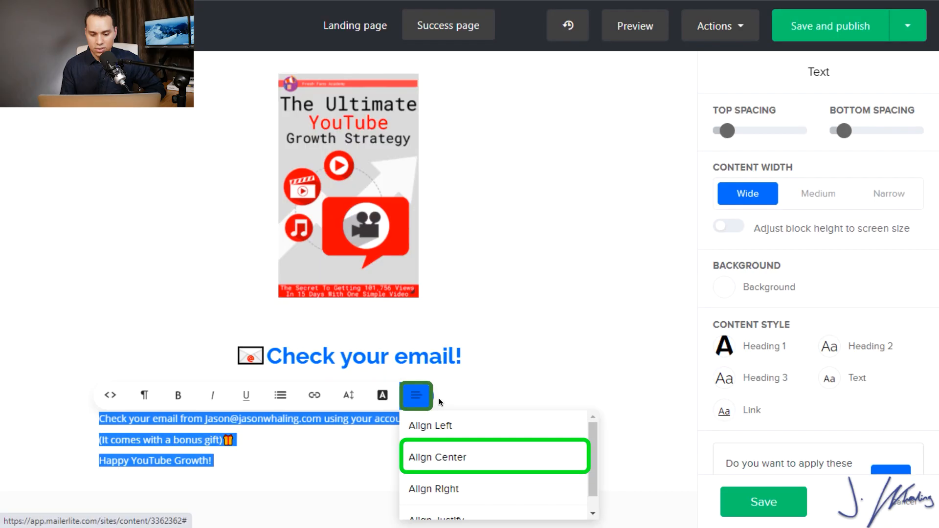
click(438, 457)
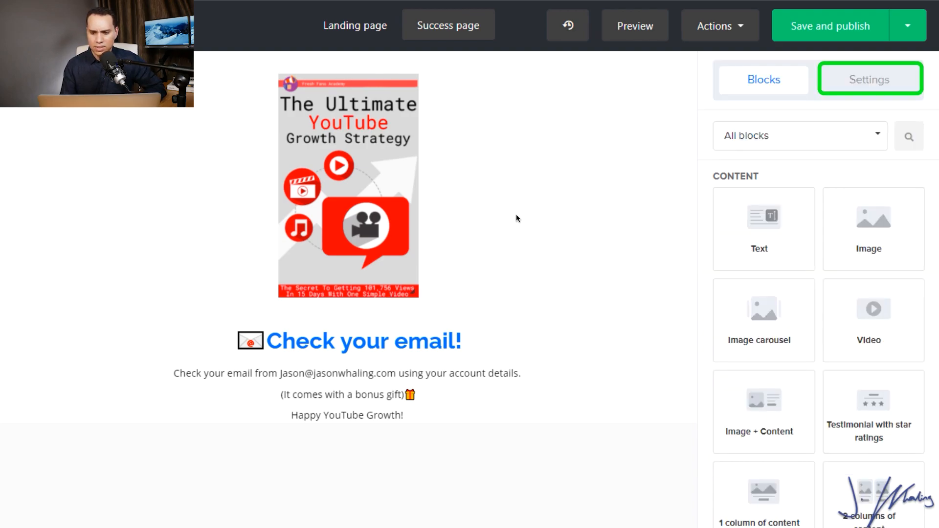
- Set the success page's body background to white and check the landing page in the mobile preview
click(865, 81)
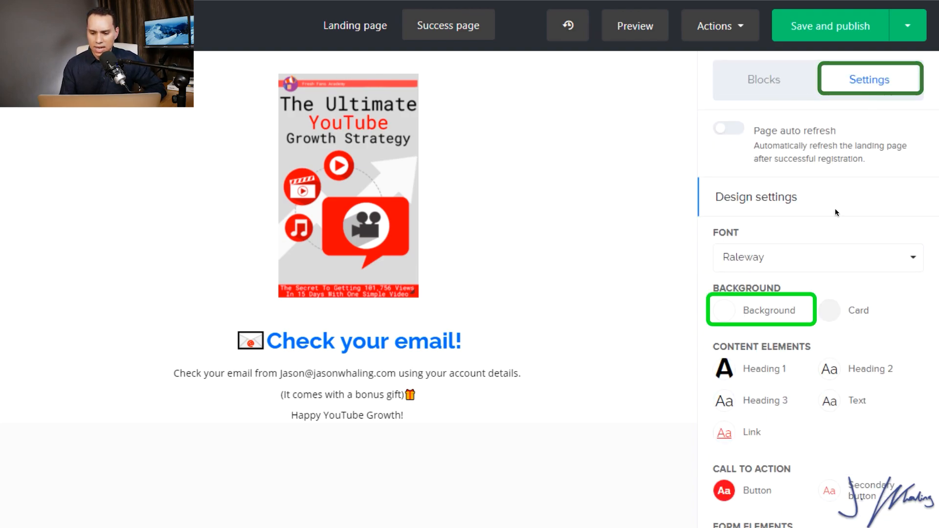
click(749, 319)
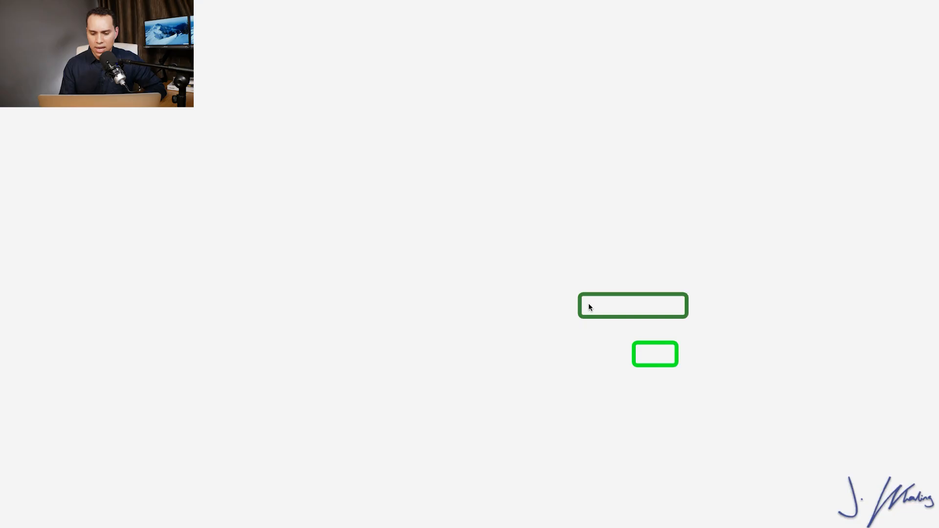
click(589, 303)
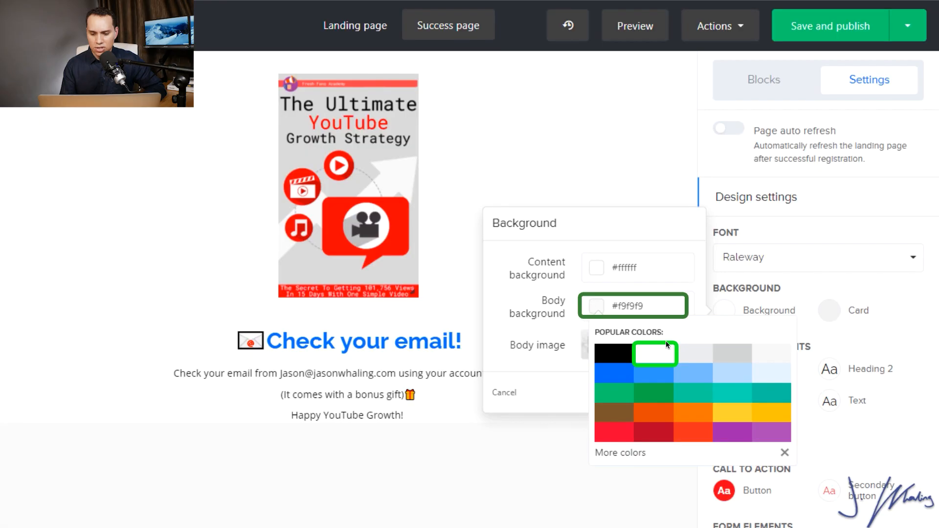
click(654, 348)
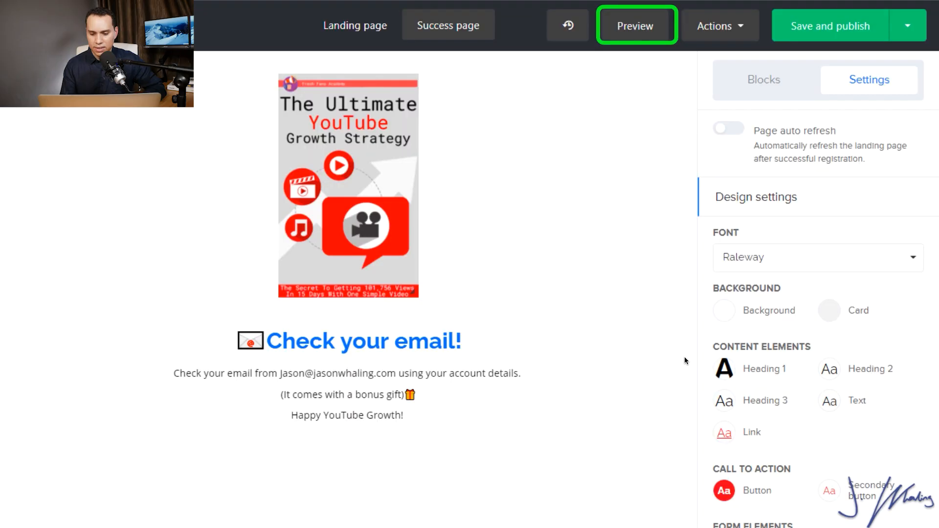
click(636, 27)
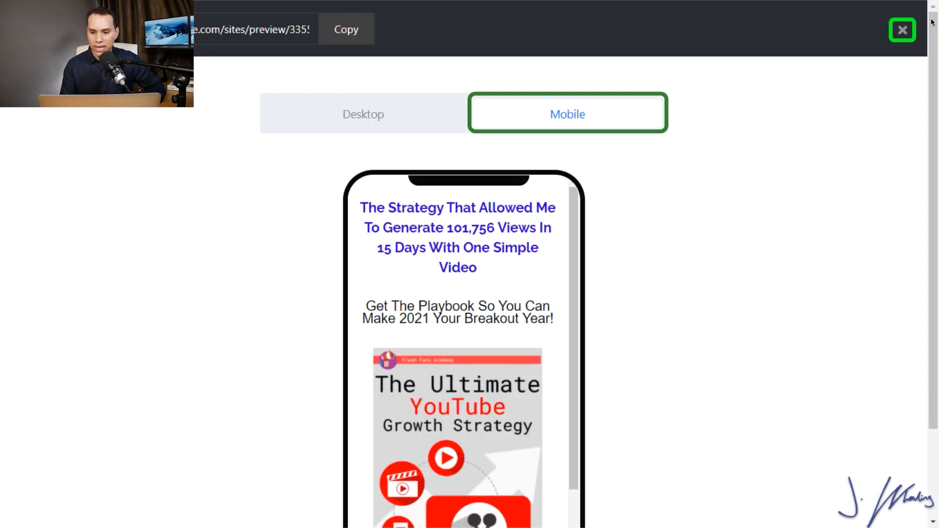
click(898, 32)
- Save and publish the page, and choose ACT Logo.png from the file manager as its favicon
click(820, 29)
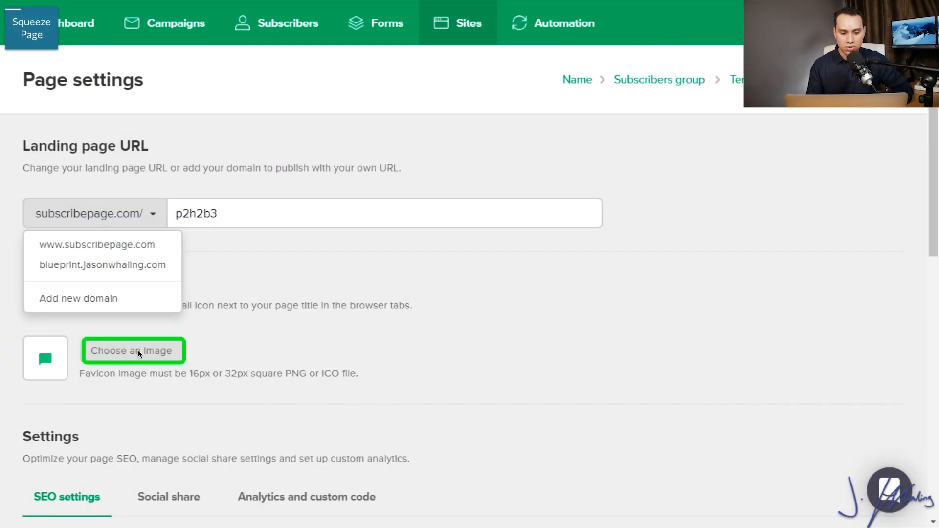
click(138, 350)
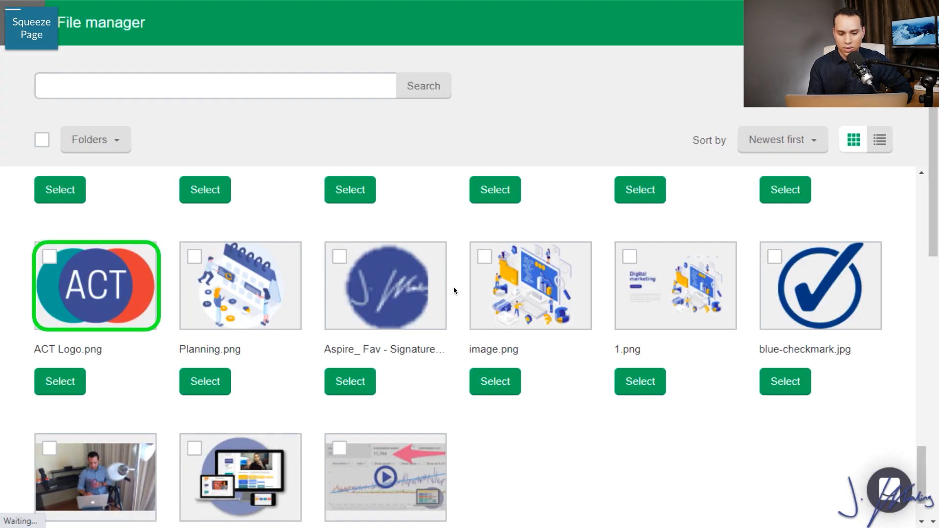
click(123, 294)
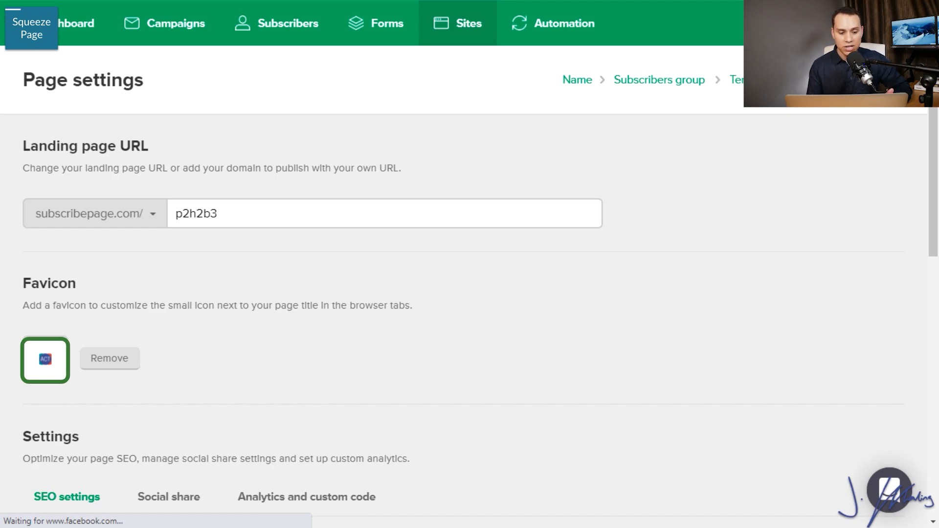
- Look through the SEO, social share, and analytics and custom code settings, and copy the published landing page's URL
scroll(313, 264, down, 9)
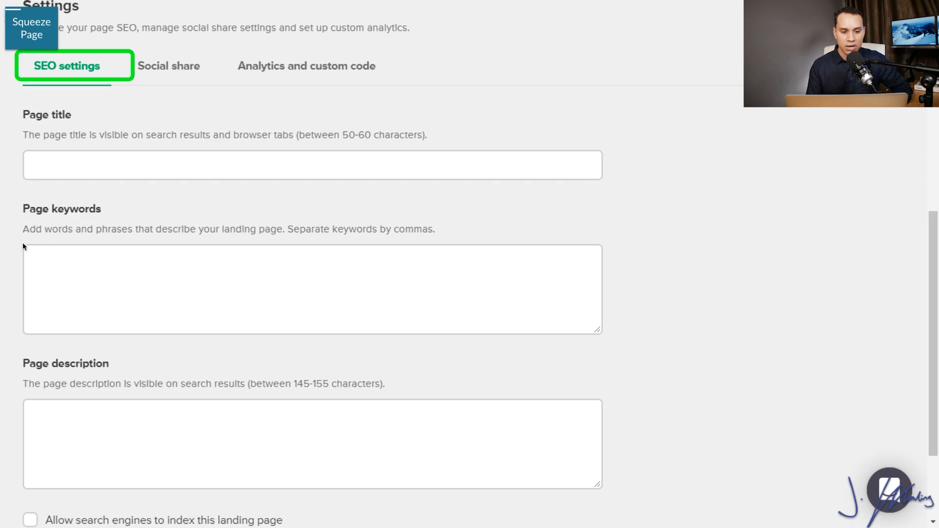
click(190, 69)
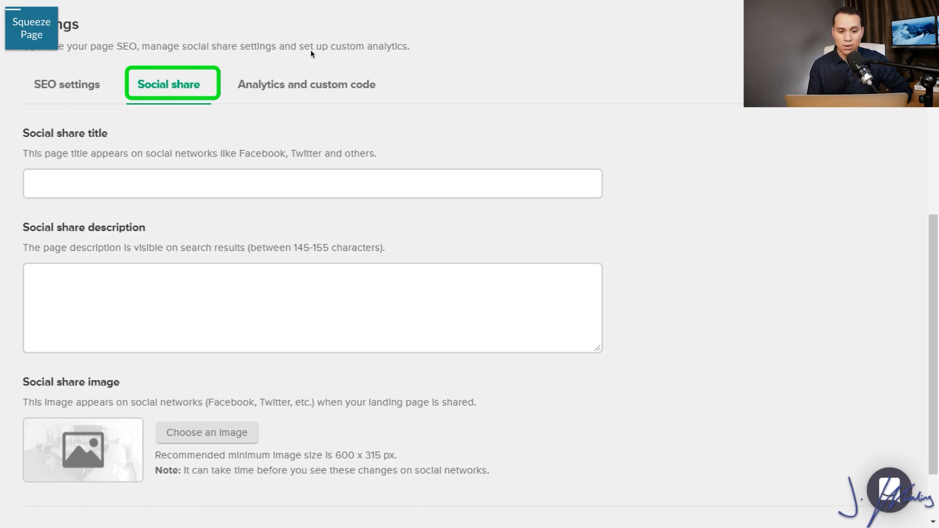
click(318, 82)
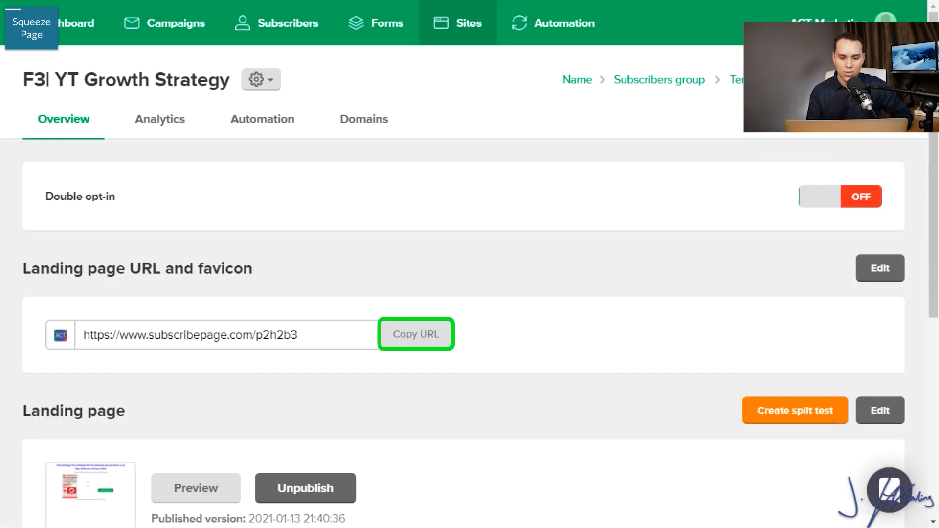
click(430, 333)
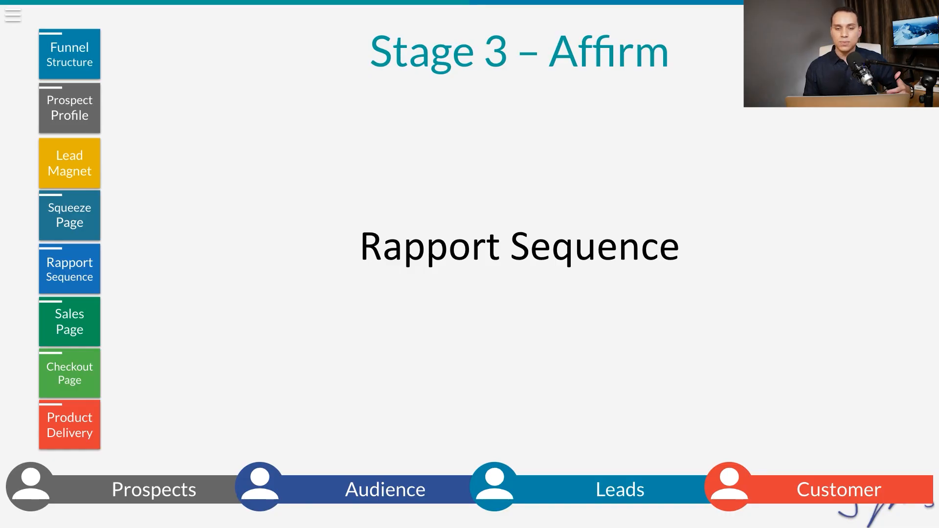
key(Right)
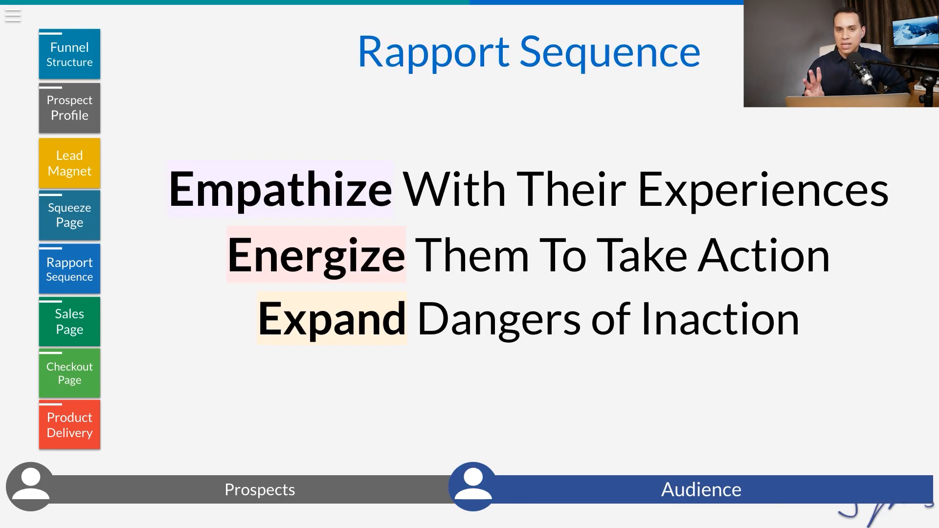
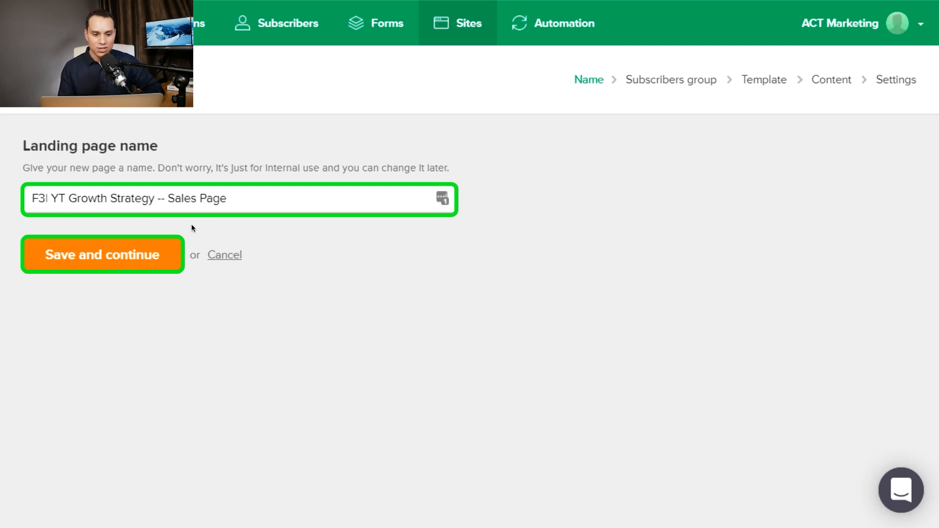
- Save the landing page name "F3| YT Growth Strategy -- Sales Page" and assign the page to the "F3| YT Growth Strategy" subscriber group
click(161, 250)
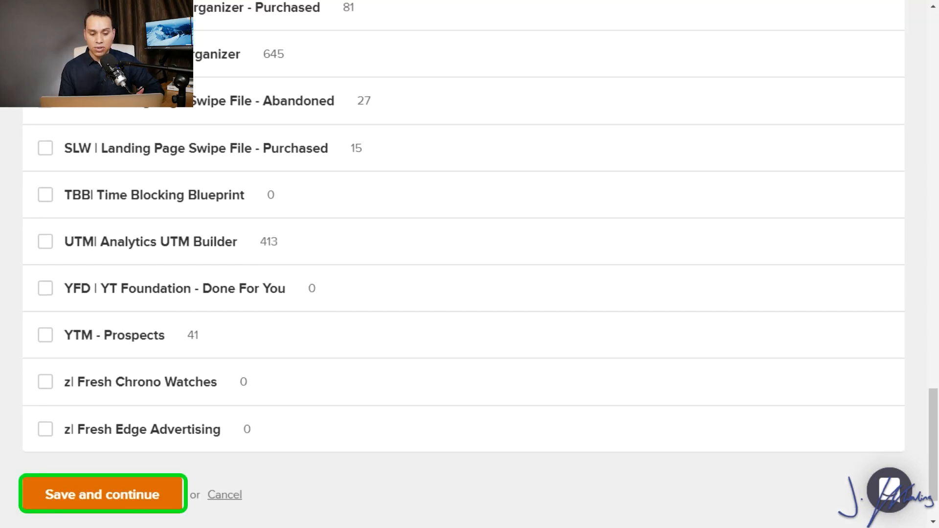
click(105, 494)
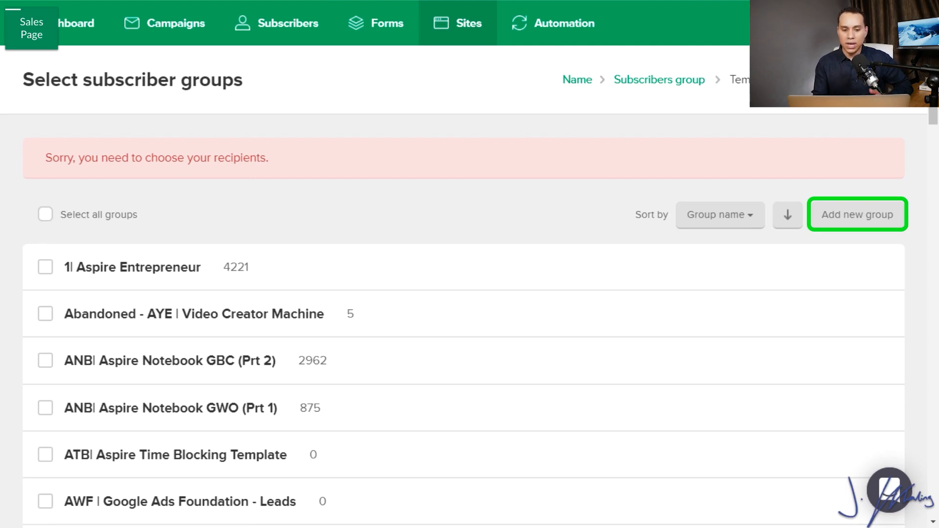
key(Right)
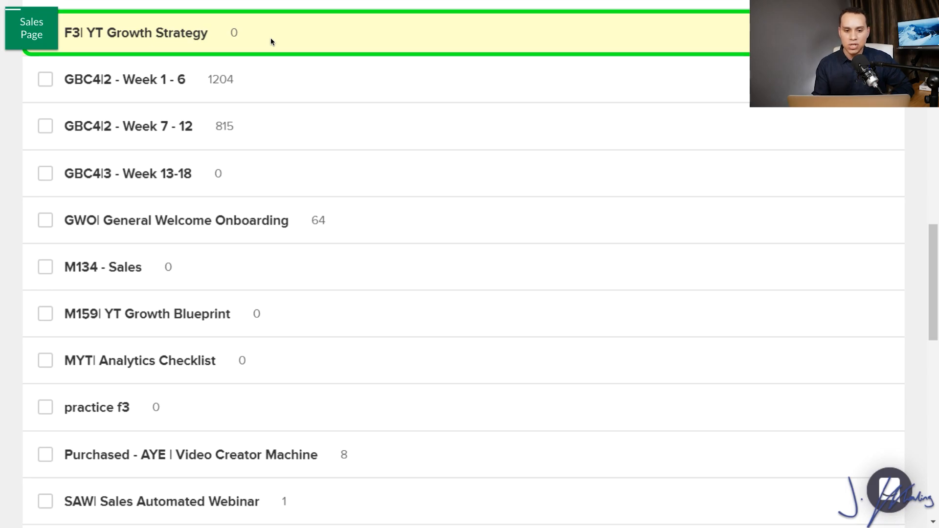
key(Right)
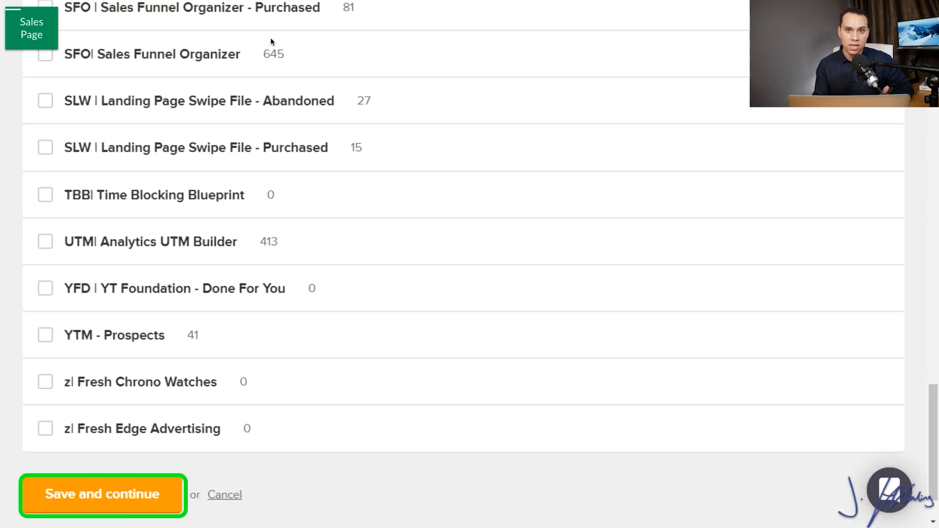
key(Right)
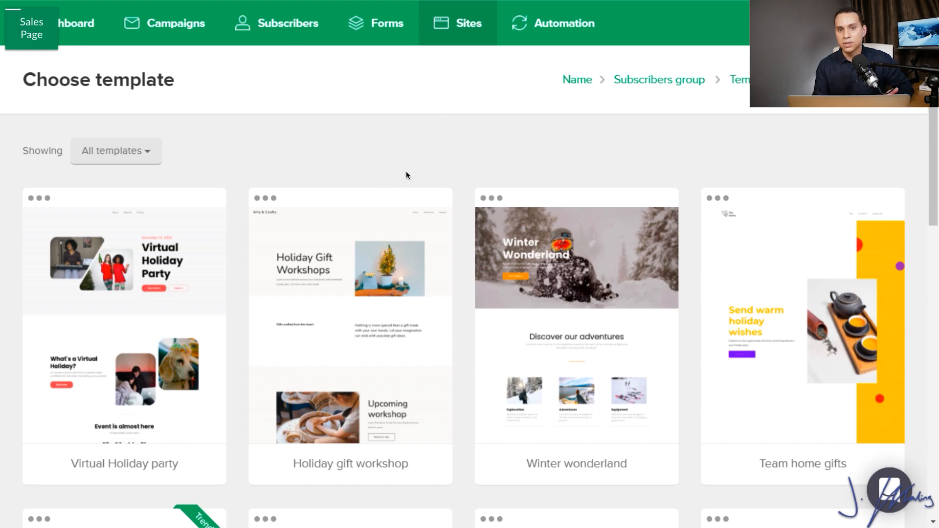
- Select the "New book" template for the sales page
scroll(407, 174, down, 8)
mouse_move(181, 250)
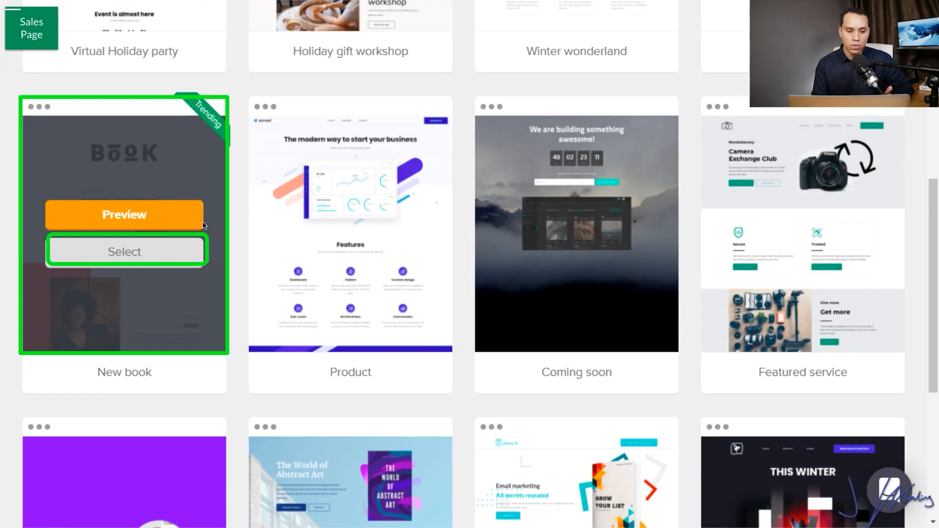
click(170, 254)
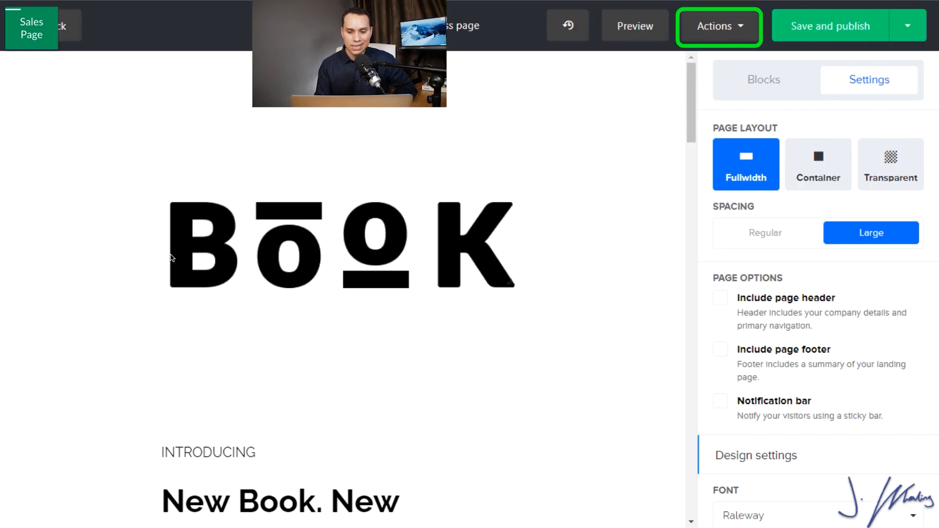
- Remove all content blocks from the landing page, confirming with REMOVE
click(732, 30)
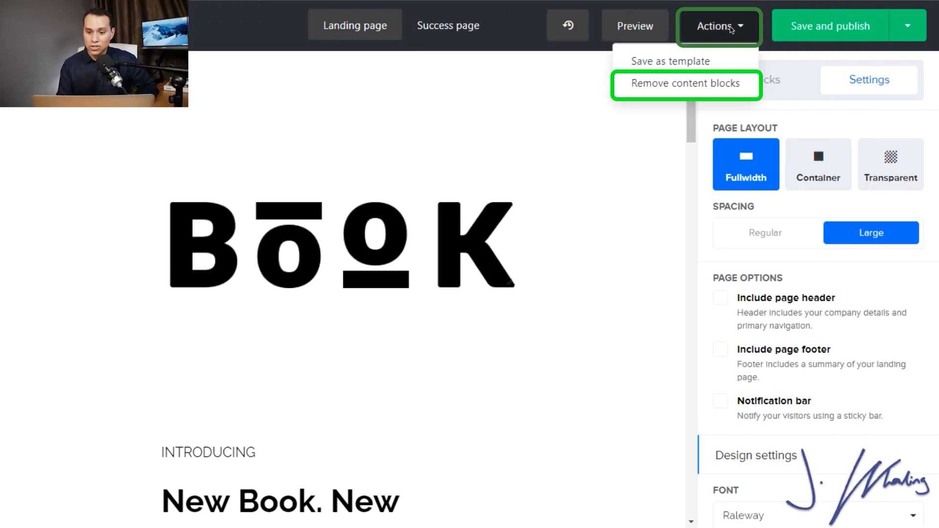
click(683, 84)
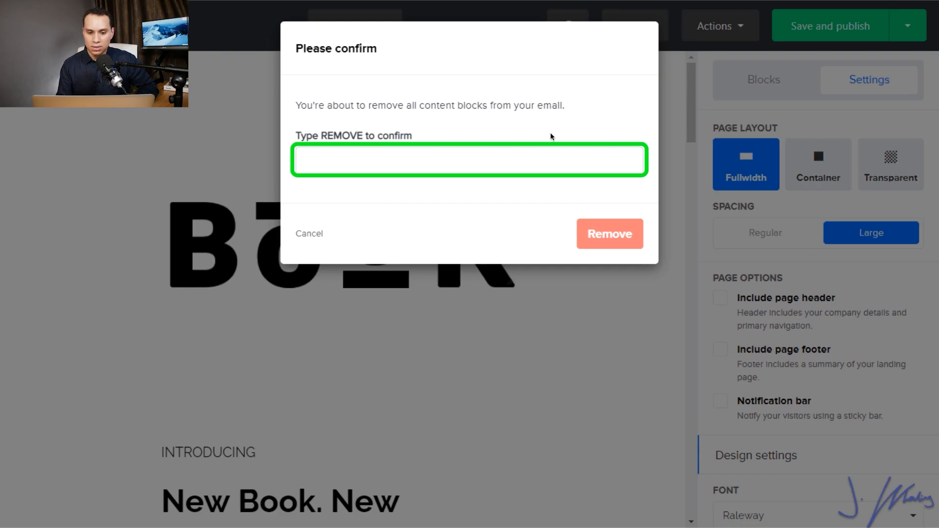
text(REMOVE)
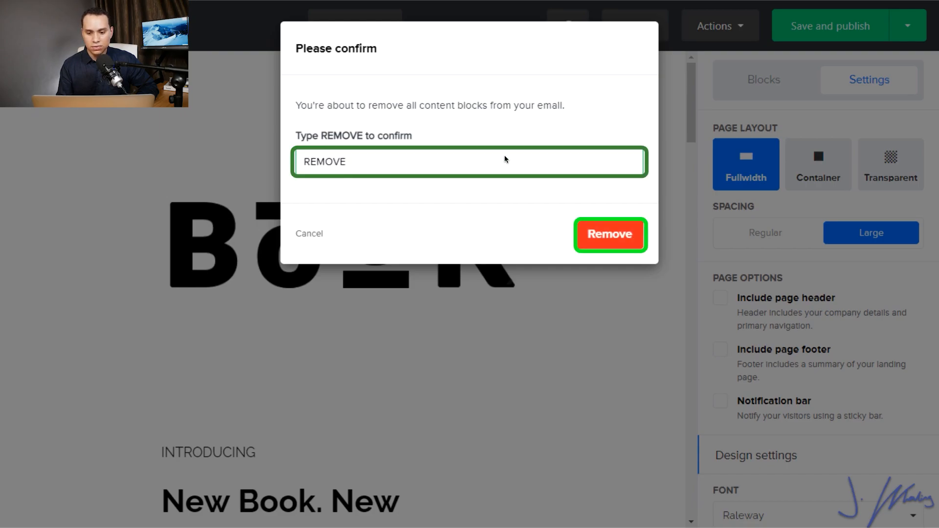
click(607, 233)
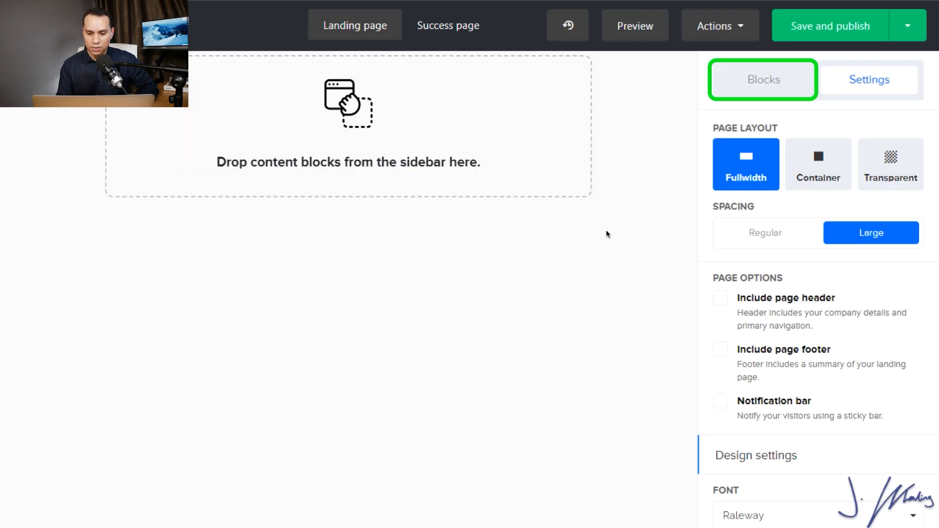
- Add a text block, a video block and a button block to the empty page, and duplicate the text block
click(760, 80)
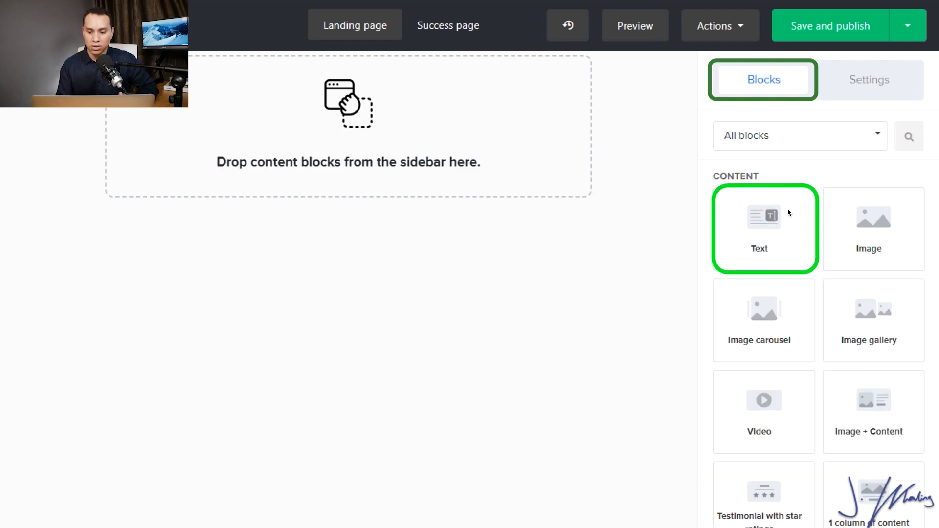
click(779, 226)
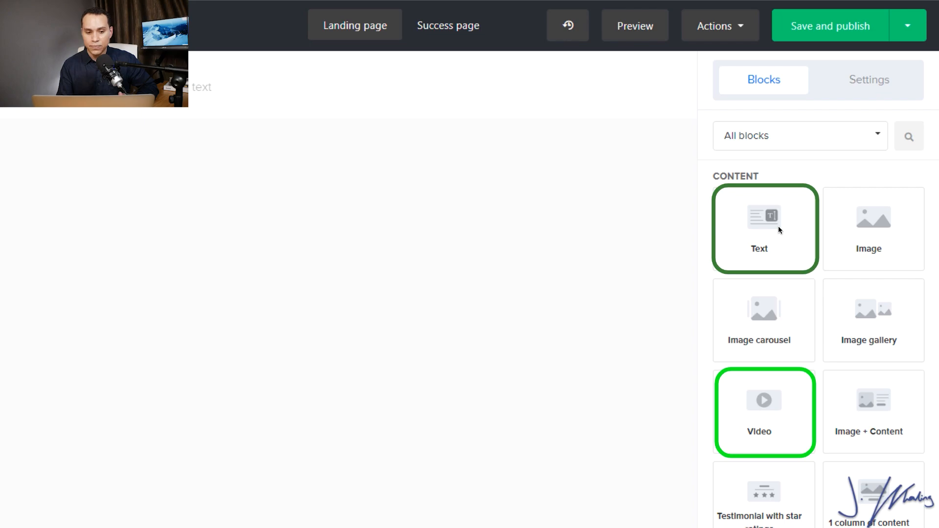
click(772, 372)
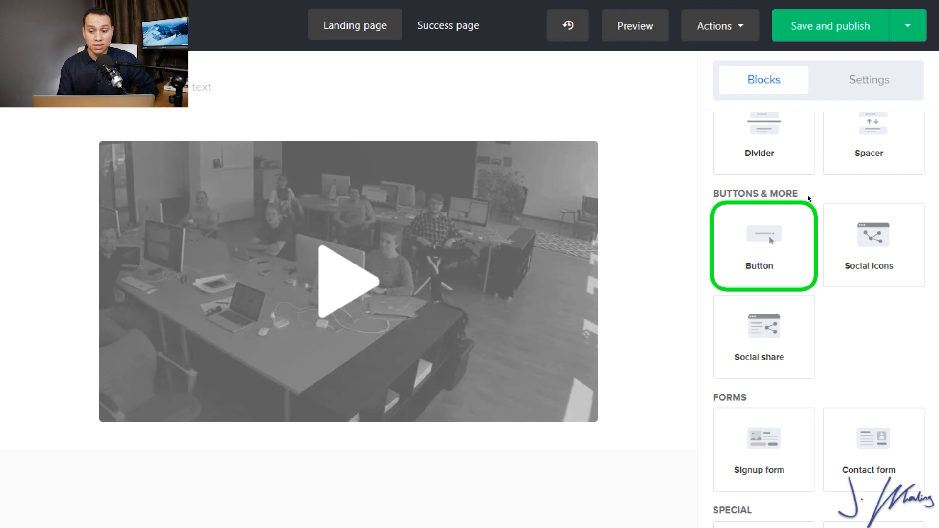
click(786, 210)
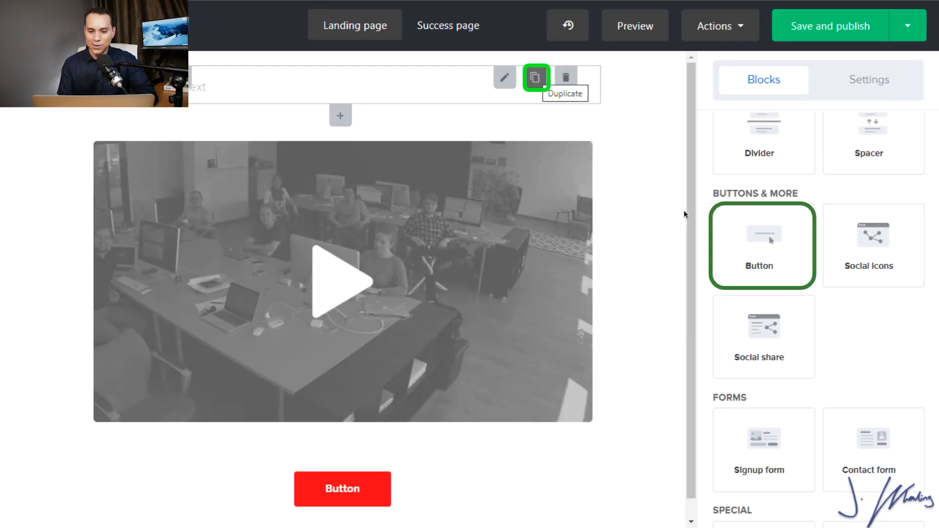
click(537, 78)
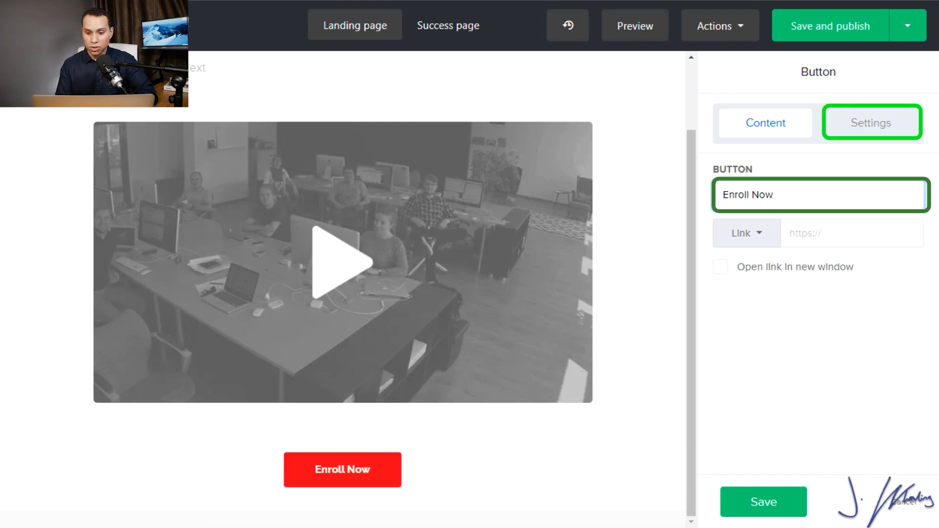
- Style the "Enroll Now" button's normal state with green background #28a745, the Open Sans font and a larger font size
click(875, 122)
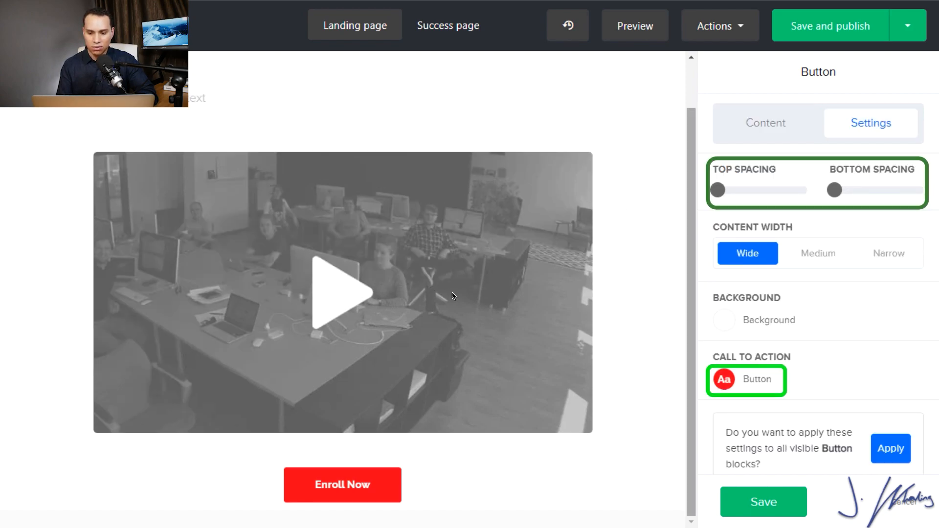
click(724, 380)
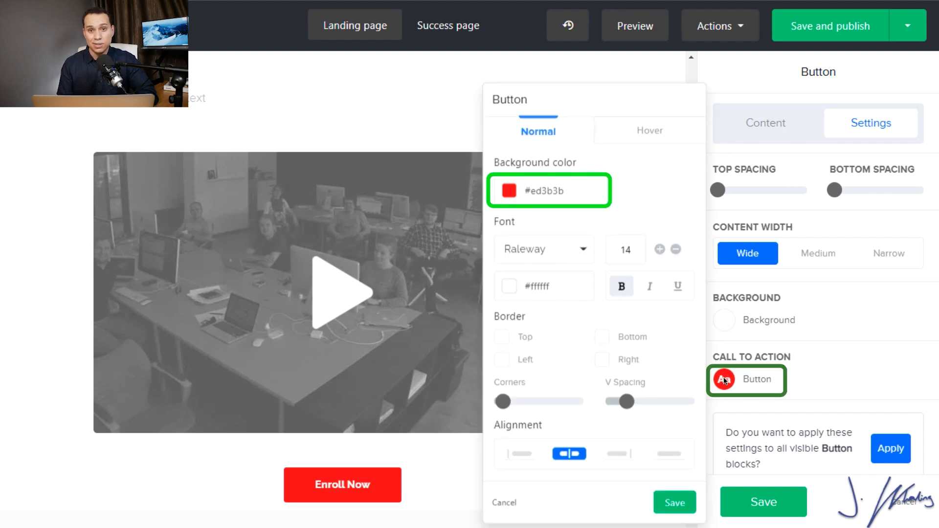
click(509, 191)
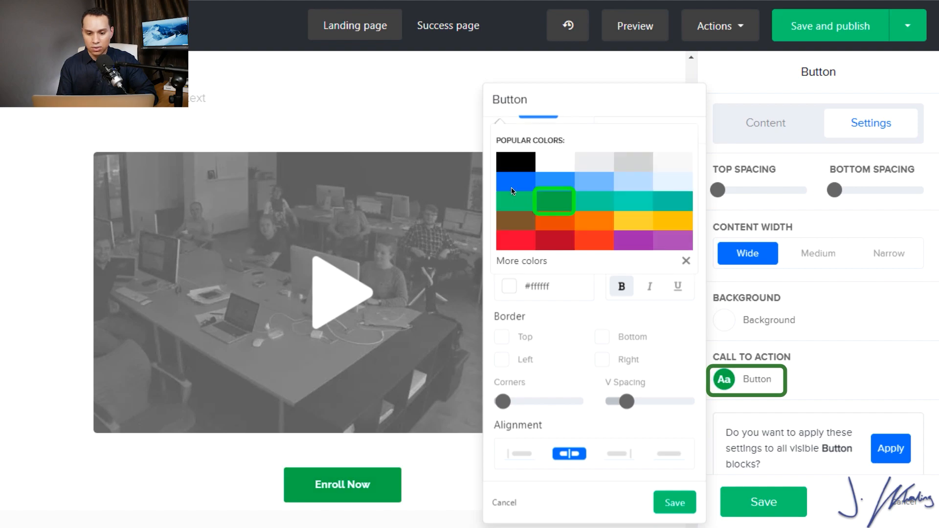
click(558, 201)
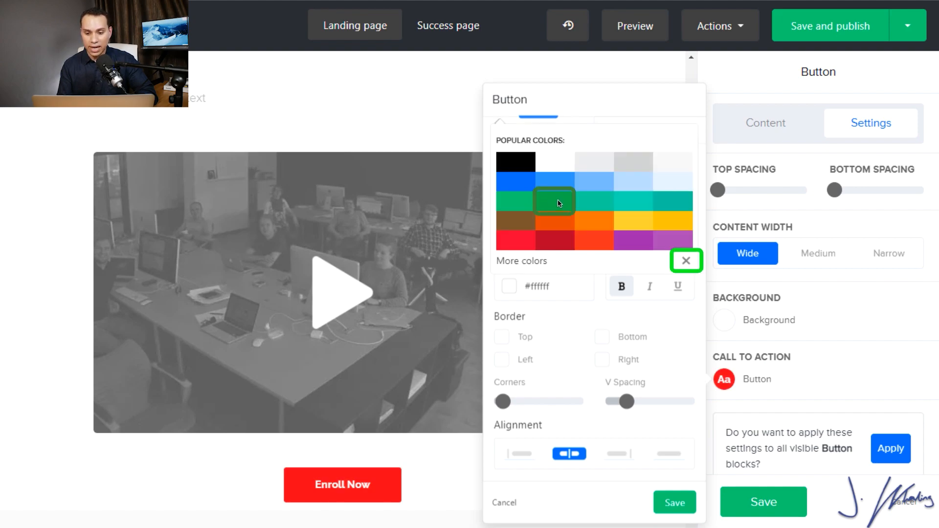
click(688, 262)
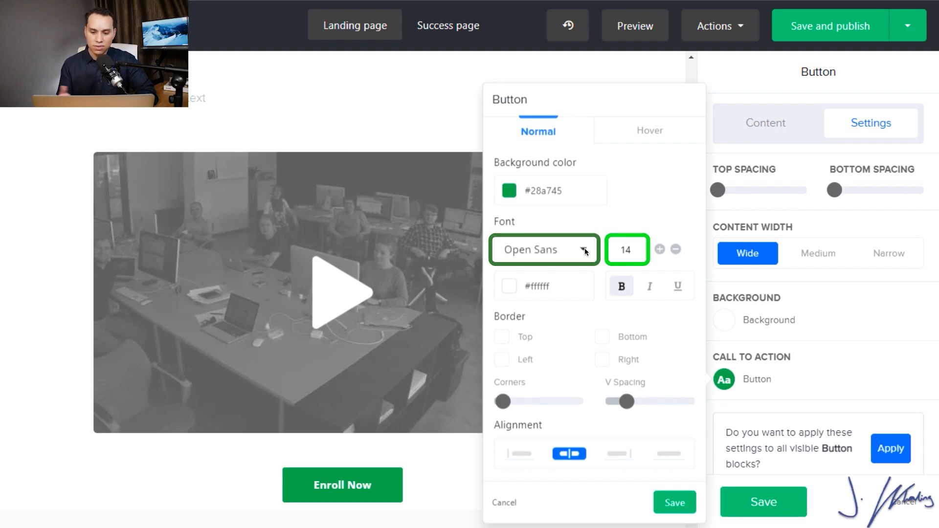
click(660, 250)
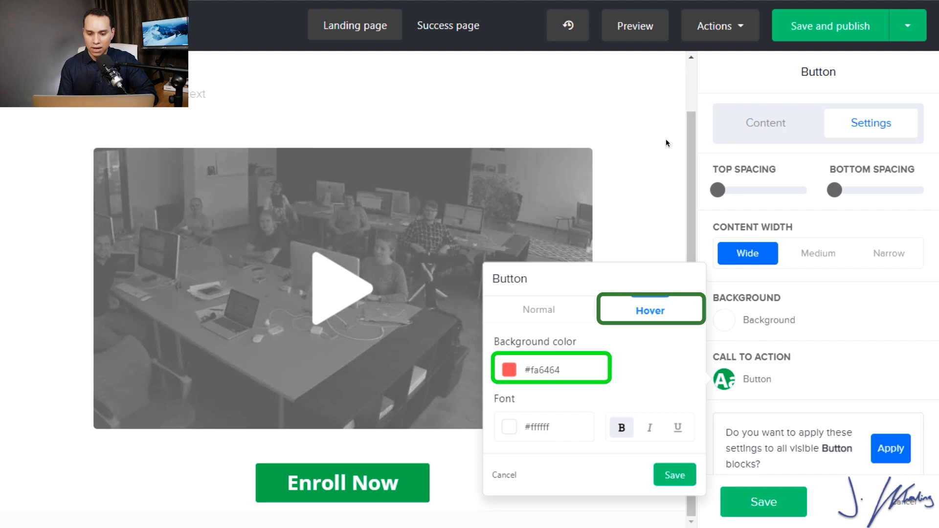
- Set the "Enroll Now" button's hover background to orange #fd7e14, save the style and check the hover effect
click(545, 355)
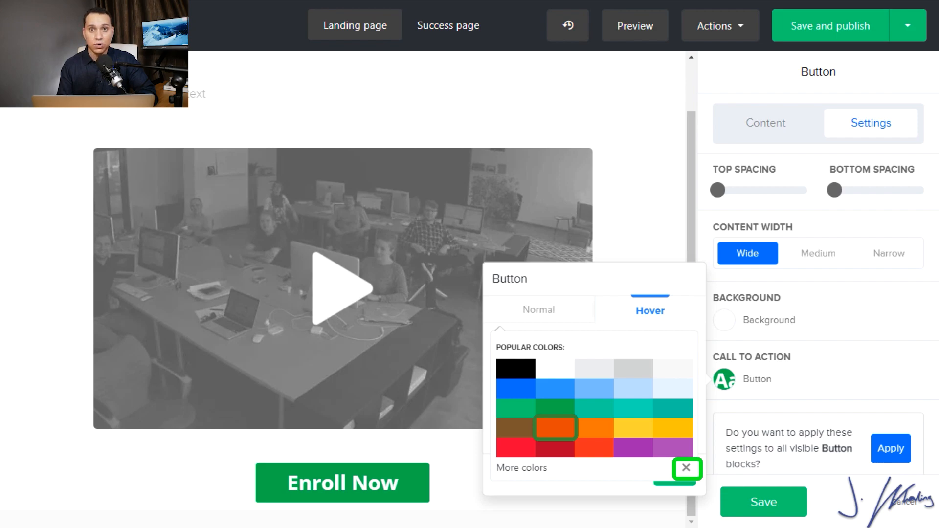
click(686, 468)
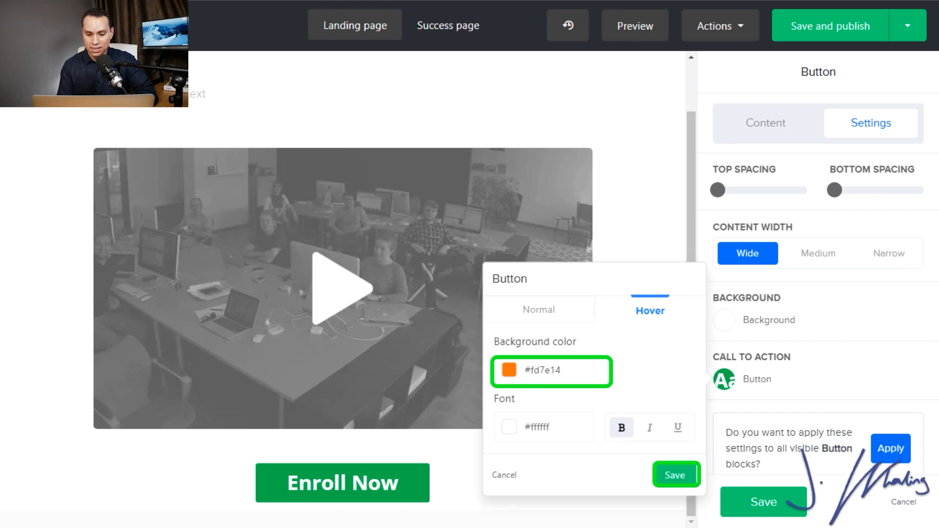
click(676, 475)
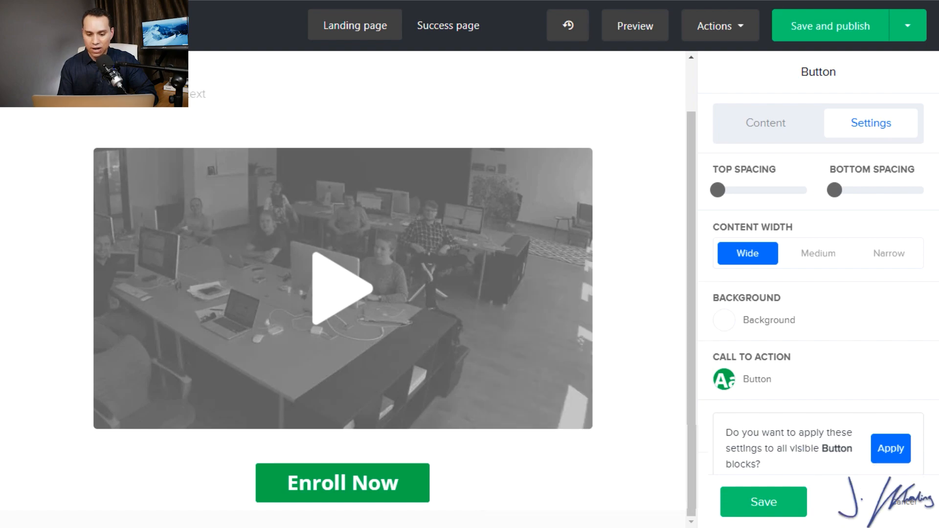
mouse_move(390, 480)
scroll(390, 480, down, 1)
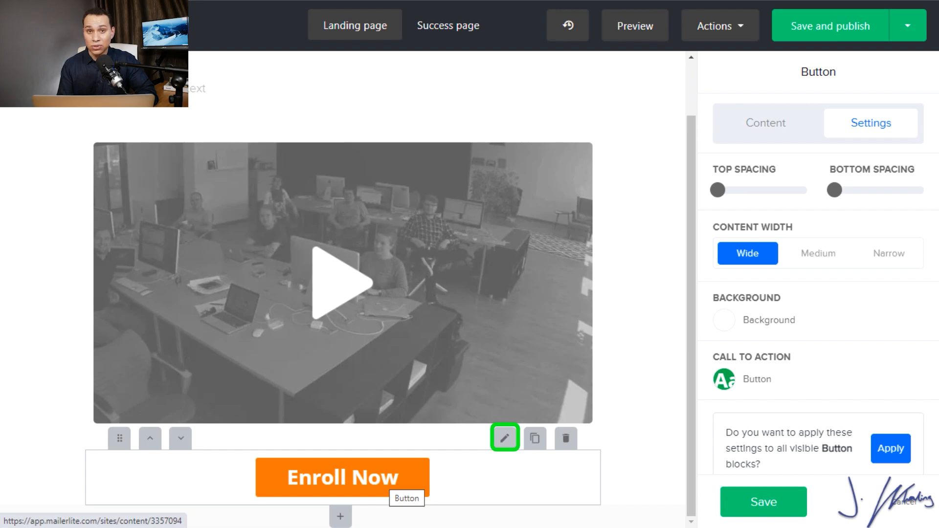
click(382, 289)
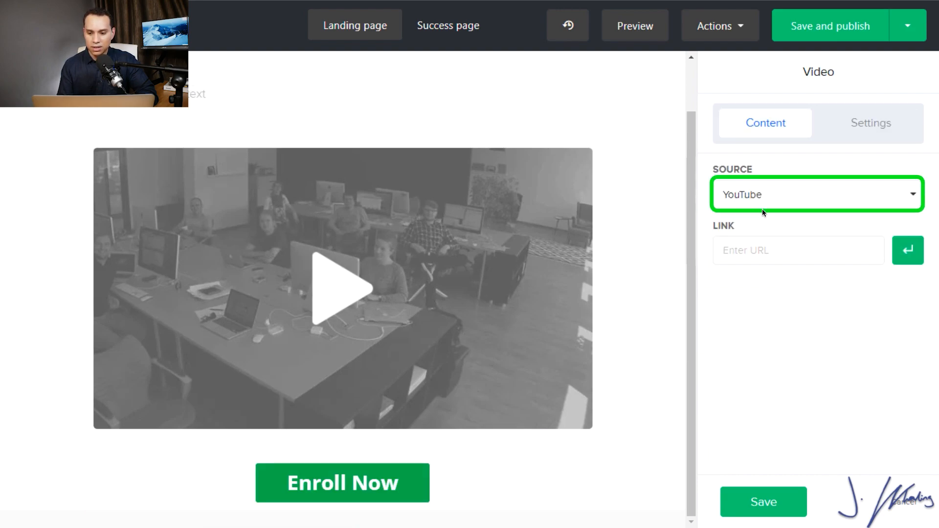
click(835, 194)
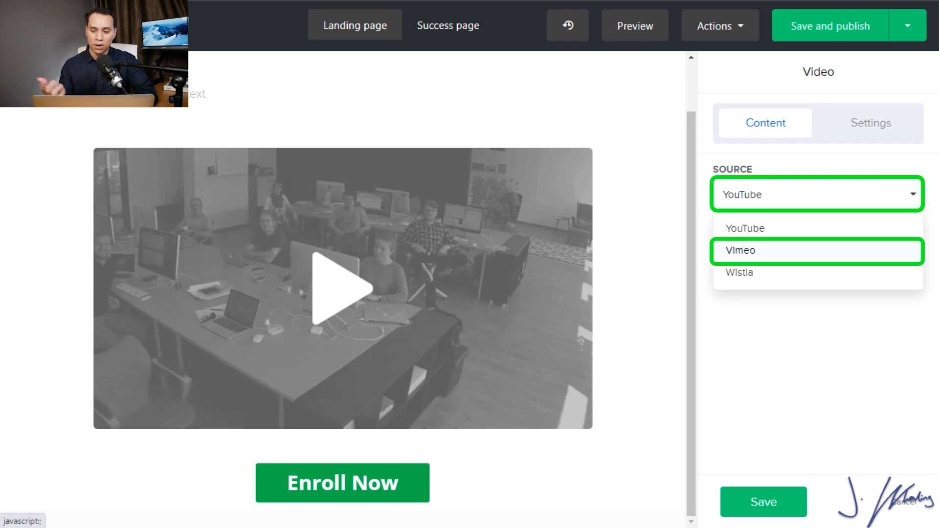
click(745, 251)
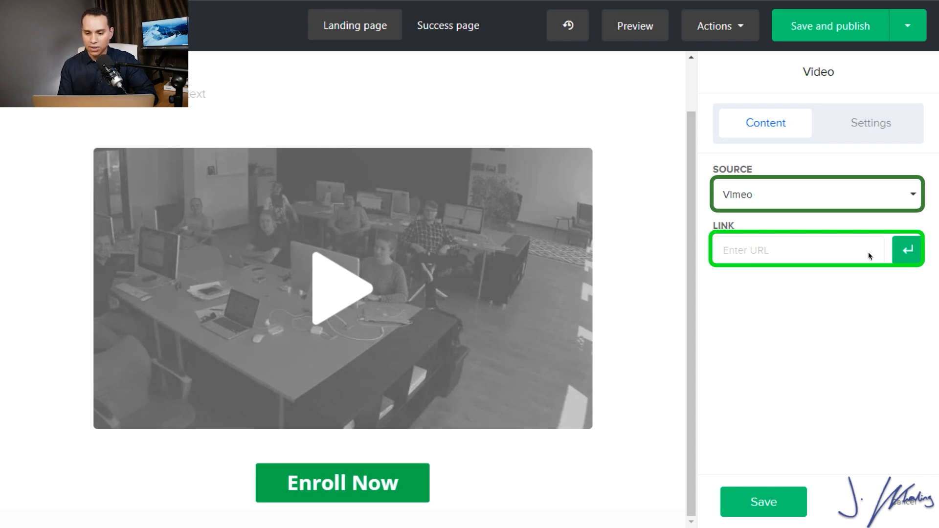
click(805, 249)
text(https://vimeo.com/397324165)
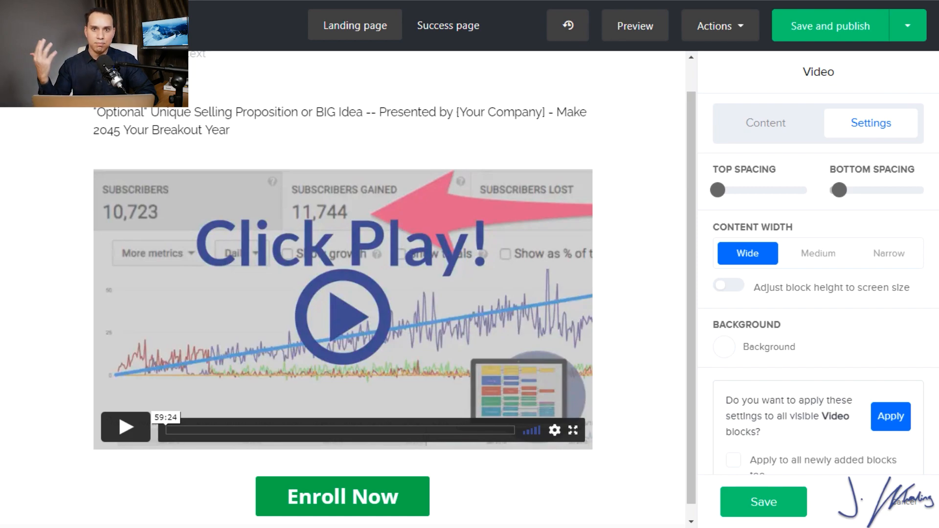
- Format the unique selling proposition line above the video as 12px italic text
triple_click(395, 117)
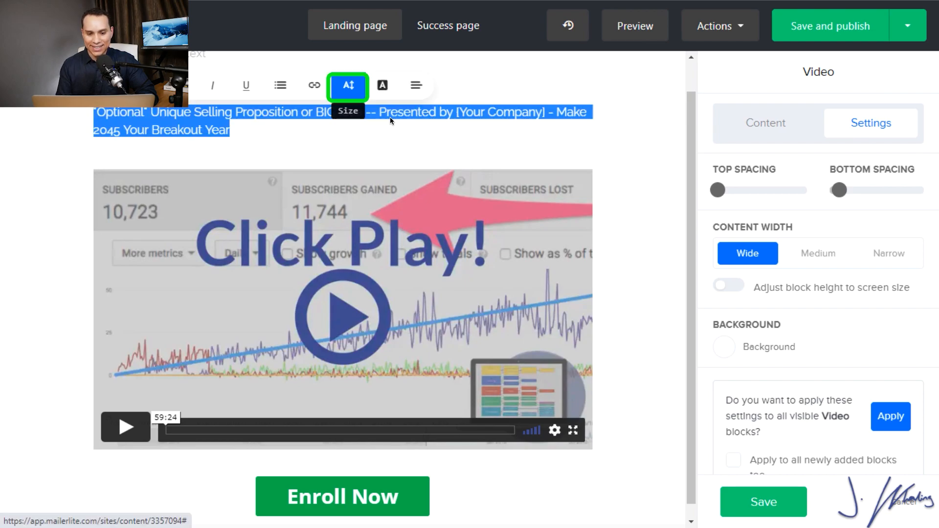
click(354, 88)
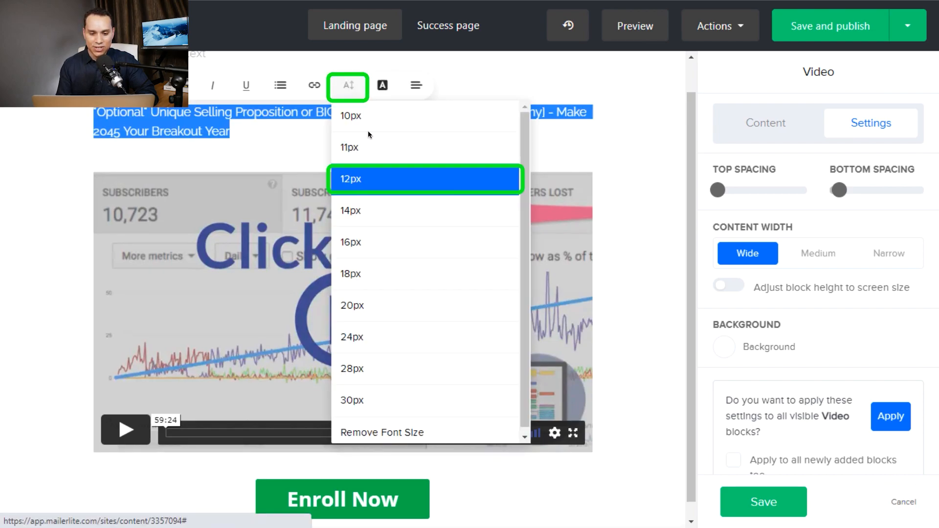
click(398, 159)
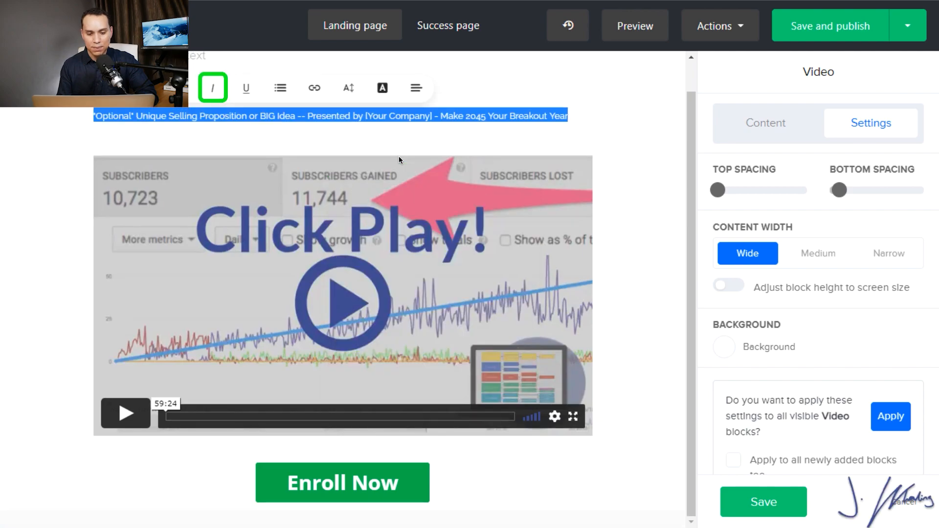
click(213, 89)
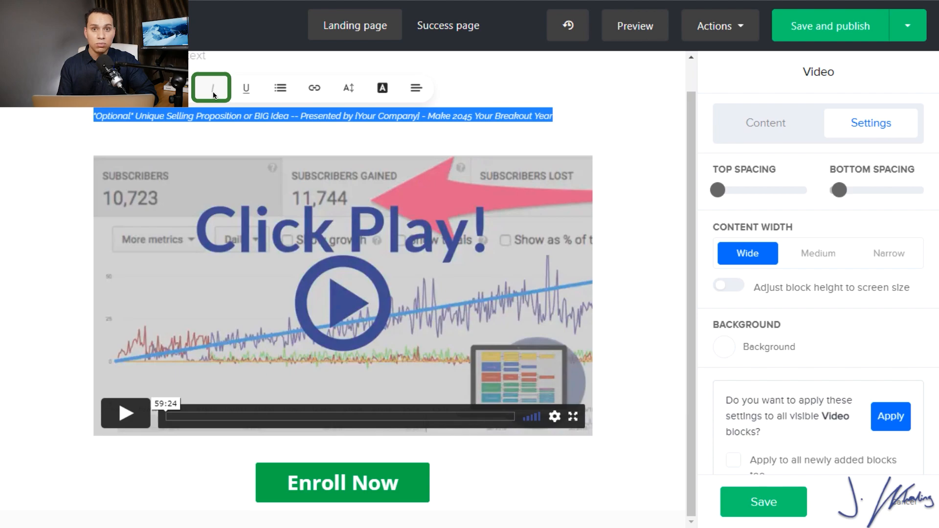
click(213, 93)
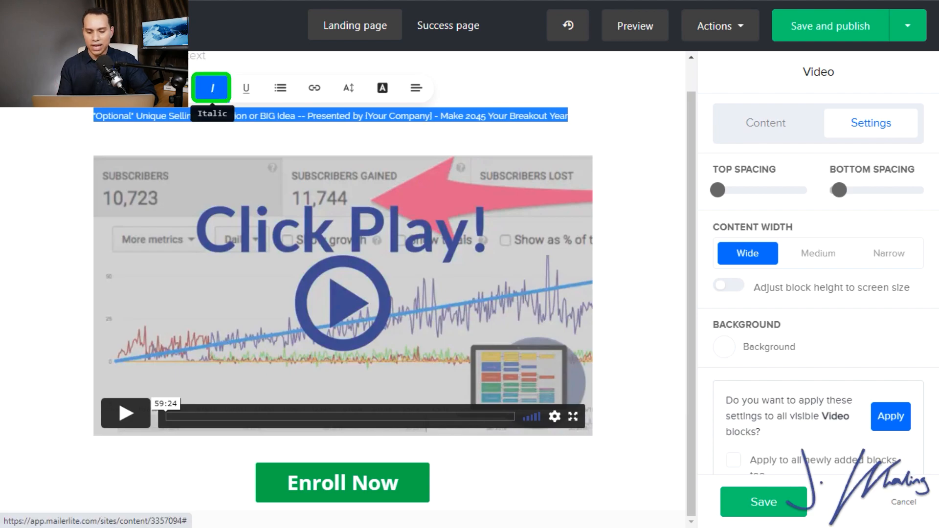
click(213, 88)
scroll(342, 289, up, 1)
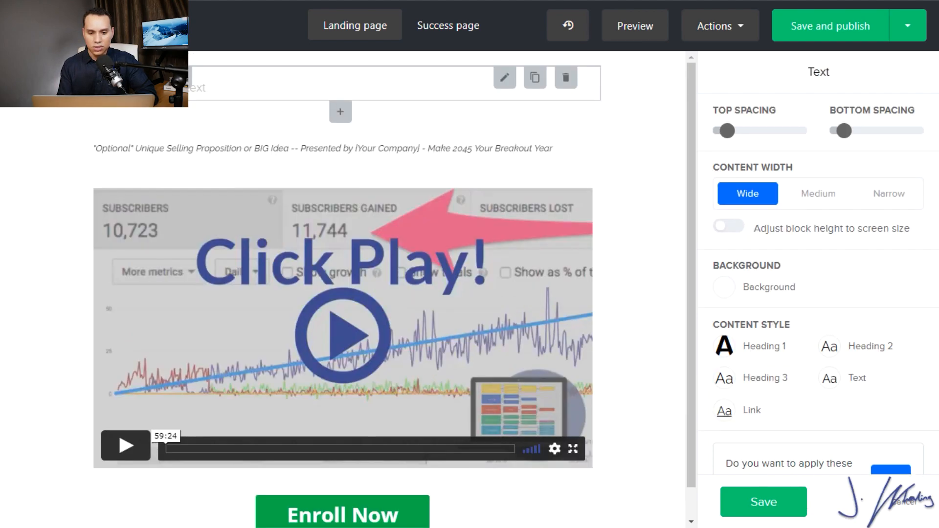
- Enter the headline "The Awesome YouTube Strategy" in the first text block and center it
click(313, 86)
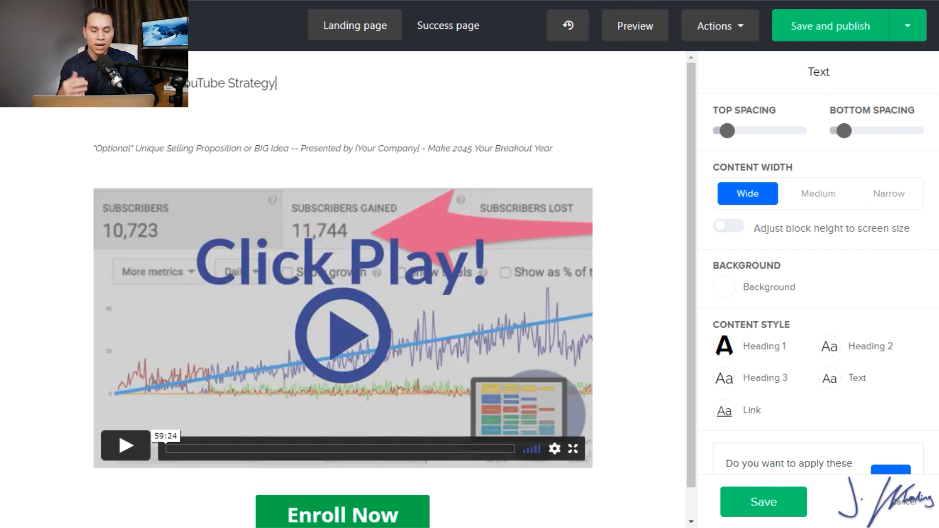
triple_click(270, 86)
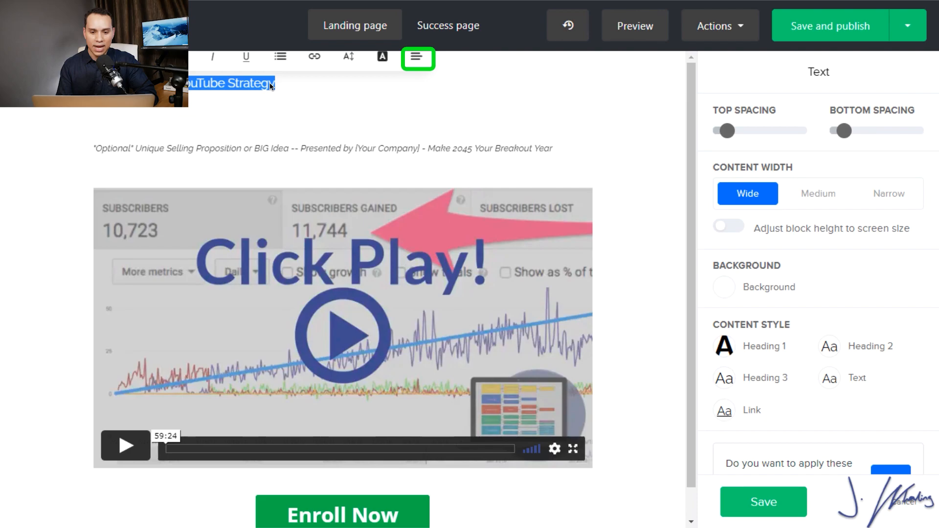
click(430, 67)
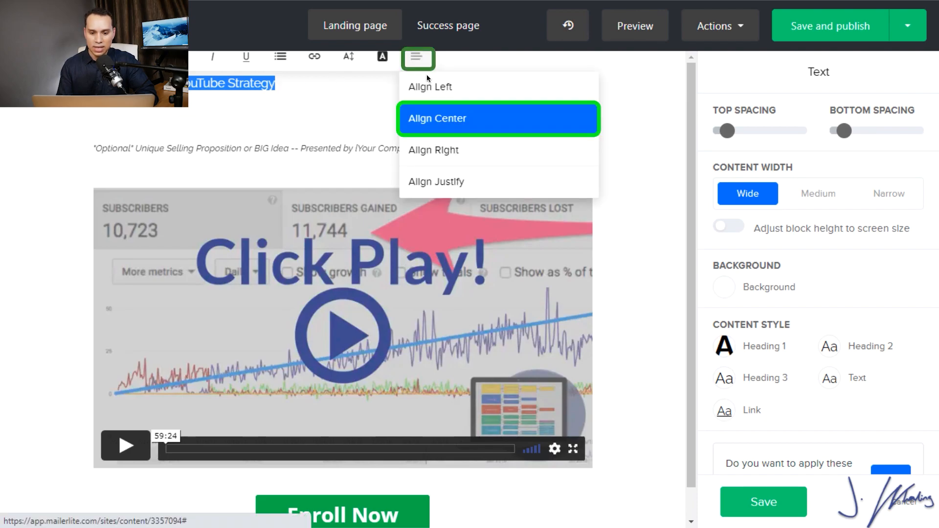
click(451, 124)
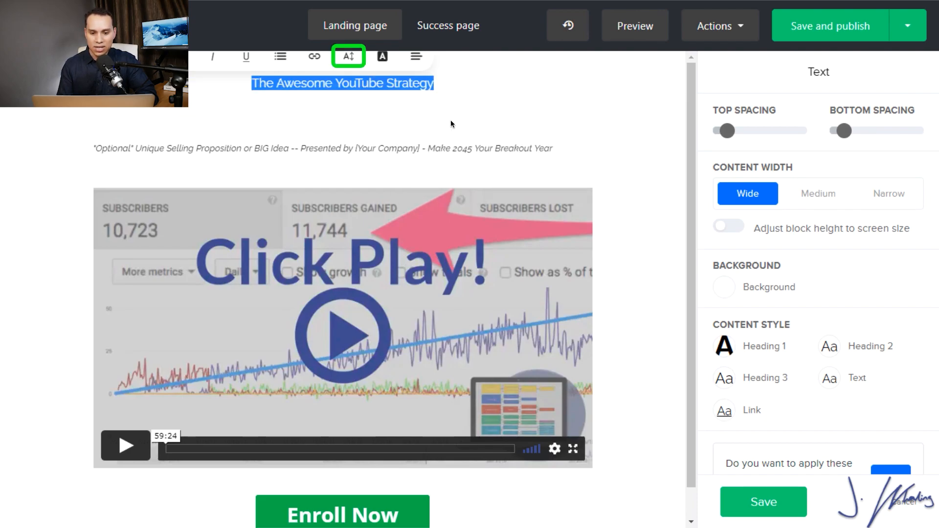
- Enlarge the headline "The Awesome YouTube Strategy", color it blue and make it bold
click(351, 58)
click(420, 272)
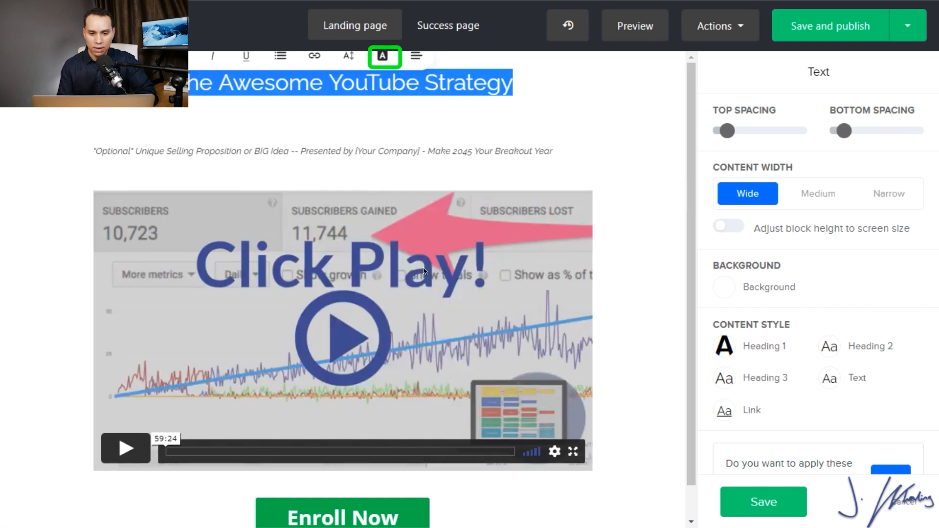
click(385, 56)
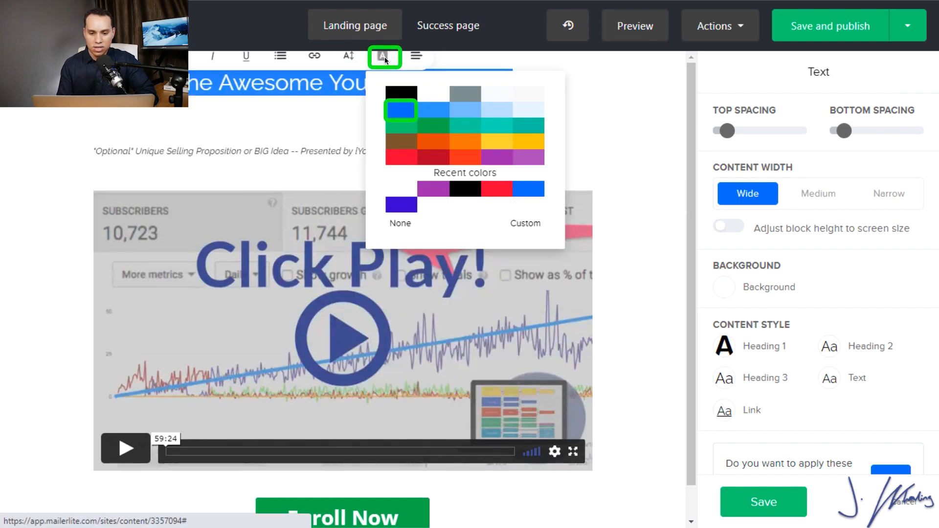
click(404, 110)
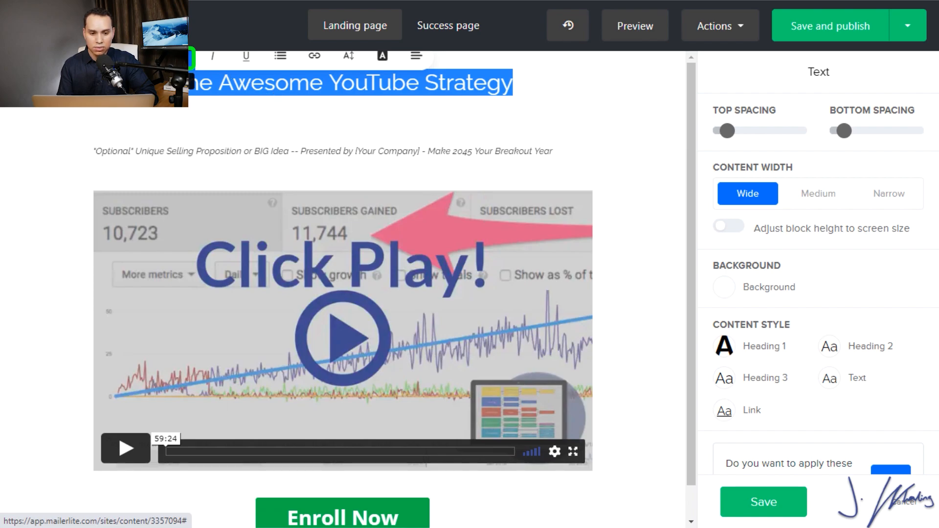
key(ctrl+b)
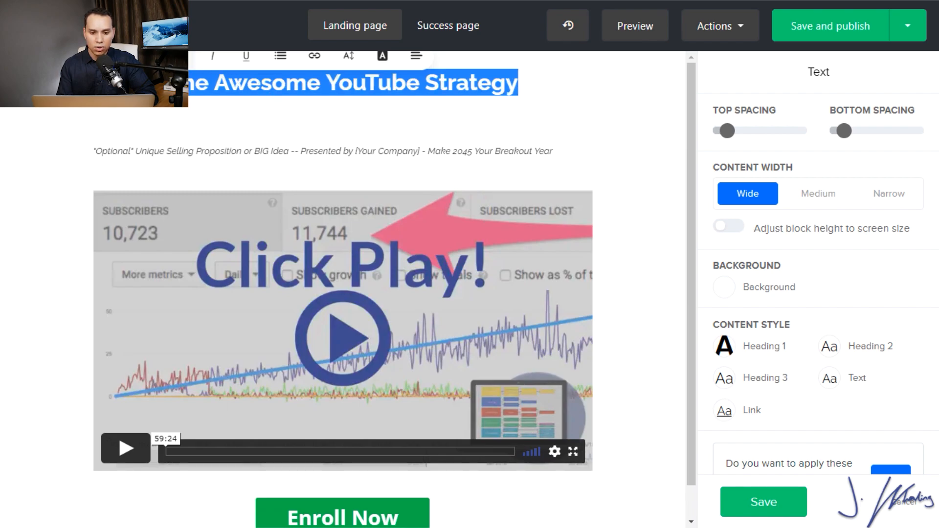
click(566, 101)
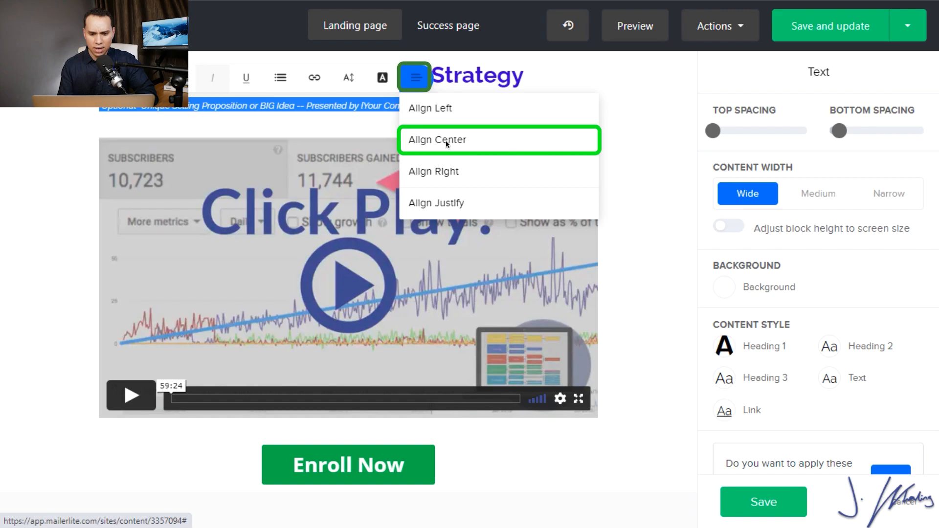
- Center the unique selling proposition line above the video and save the text block
click(446, 140)
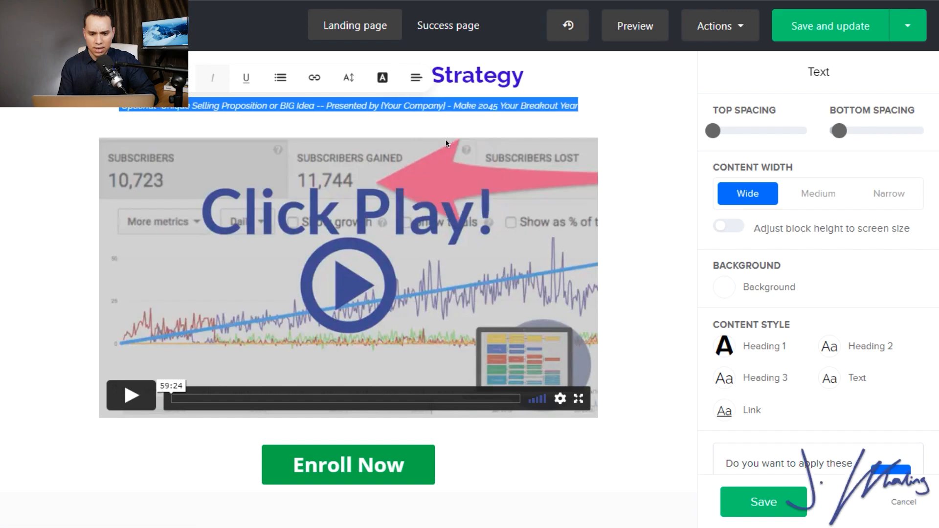
click(394, 107)
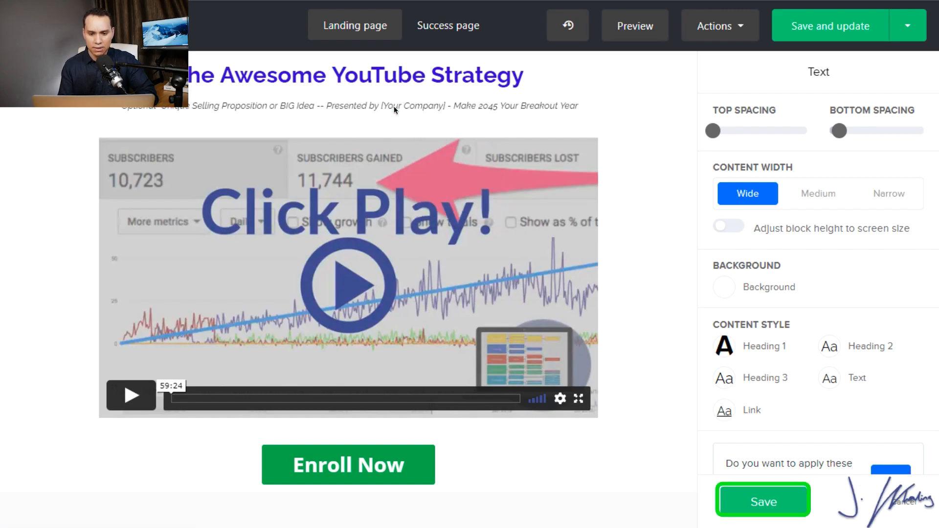
key(Return)
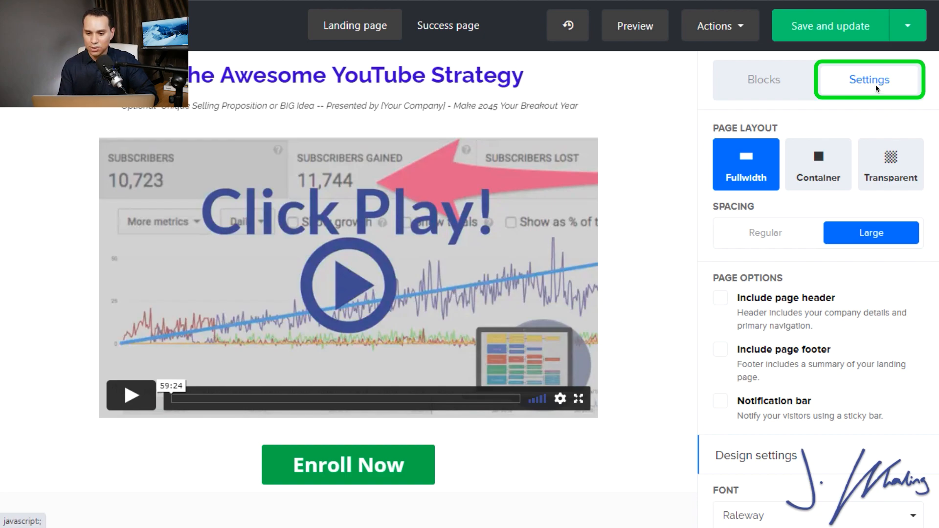
- Set the landing page's body background to white in the page's design settings
scroll(877, 88, down, 7)
click(752, 223)
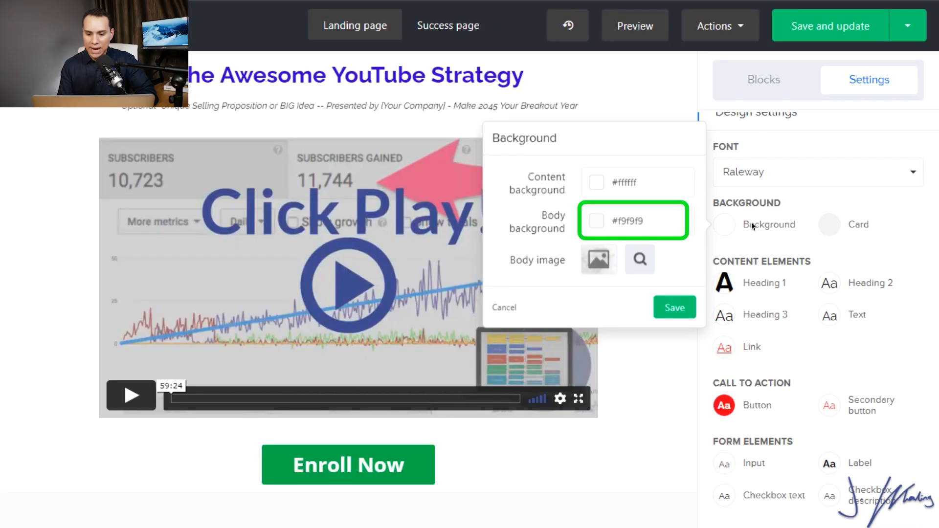
click(600, 219)
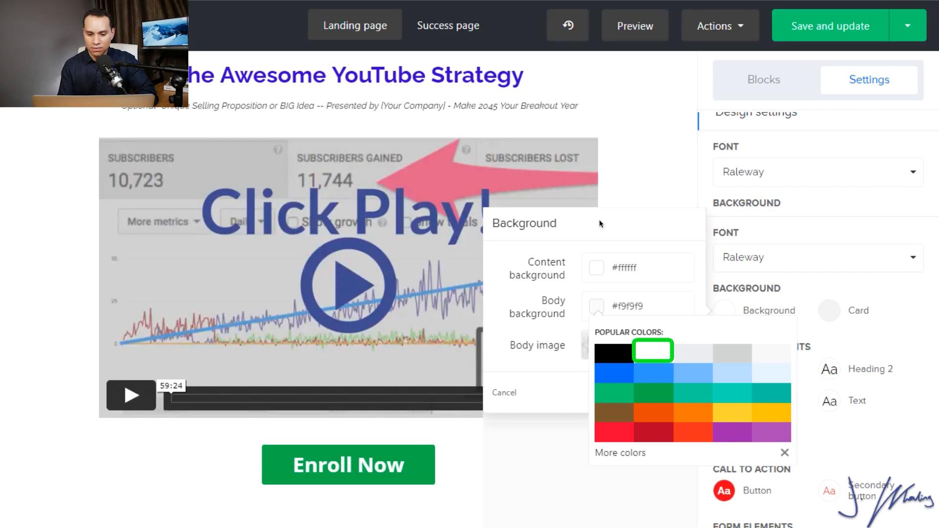
click(660, 349)
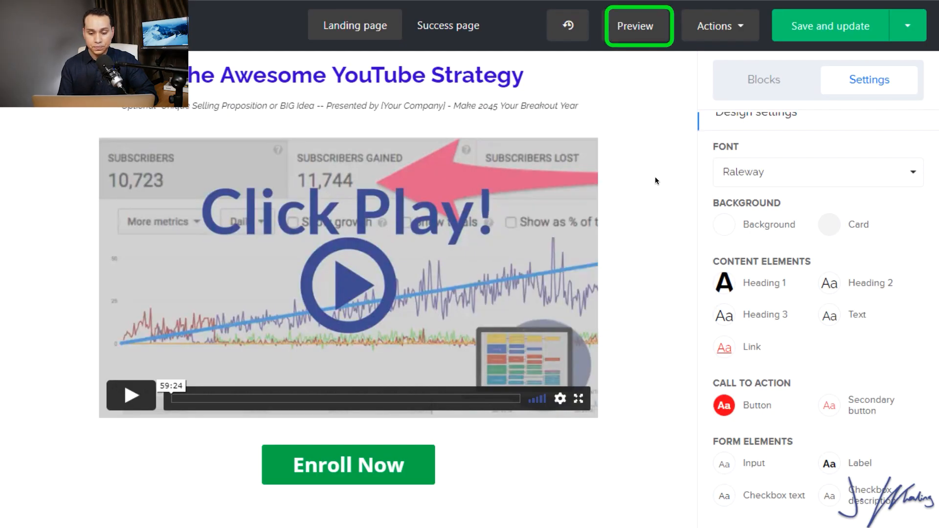
- Preview the sales page, then save and update it
click(636, 29)
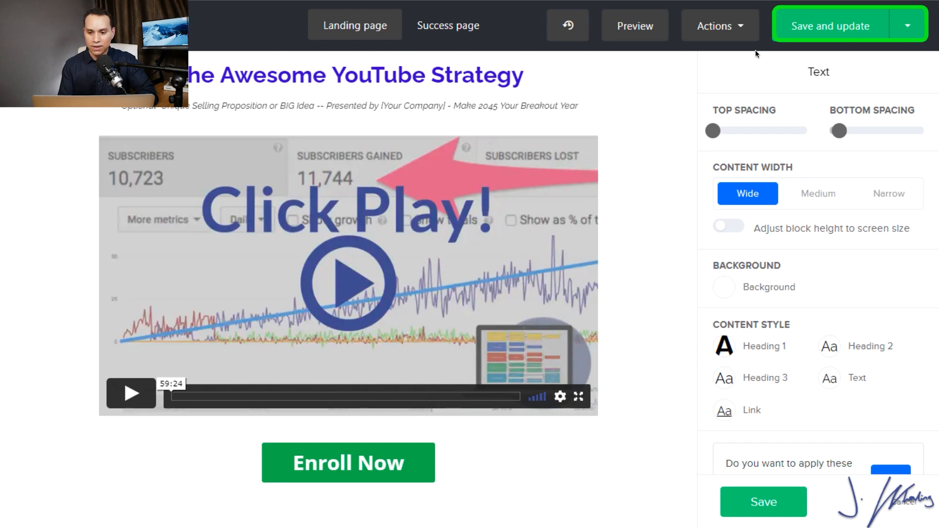
click(833, 22)
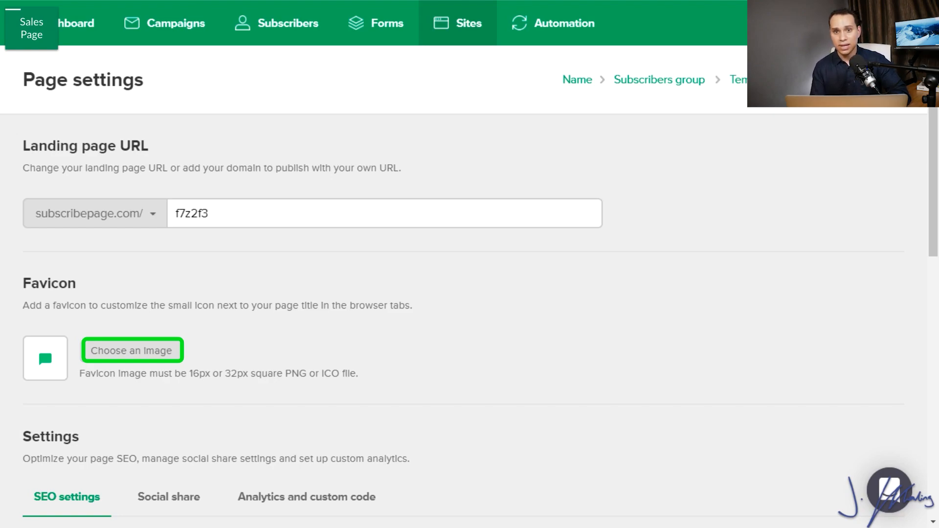
- Choose "ACT Logo.png" from the file manager as the landing page's favicon
click(132, 351)
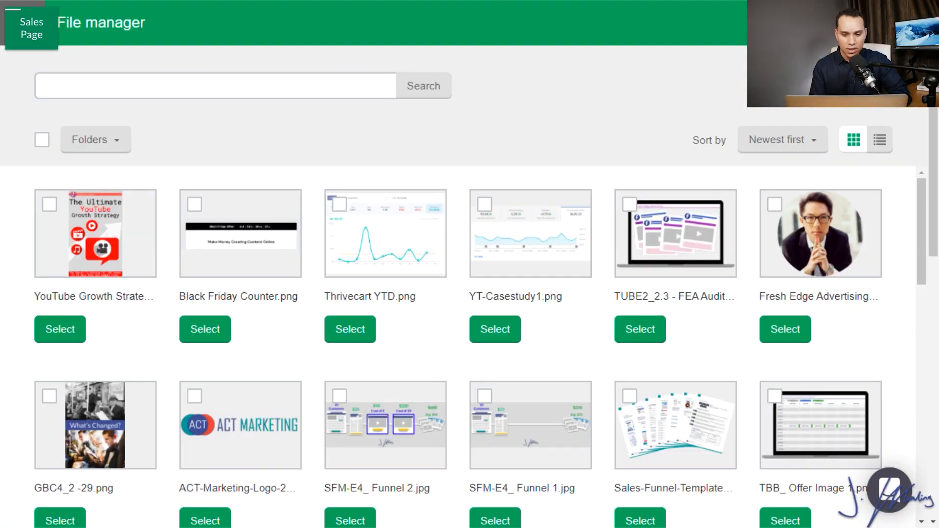
scroll(348, 219, down, 10)
click(156, 250)
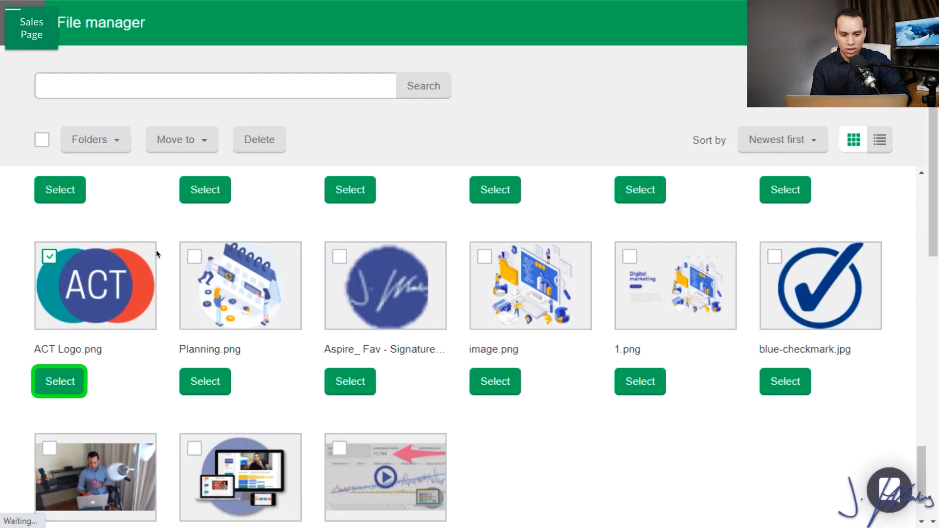
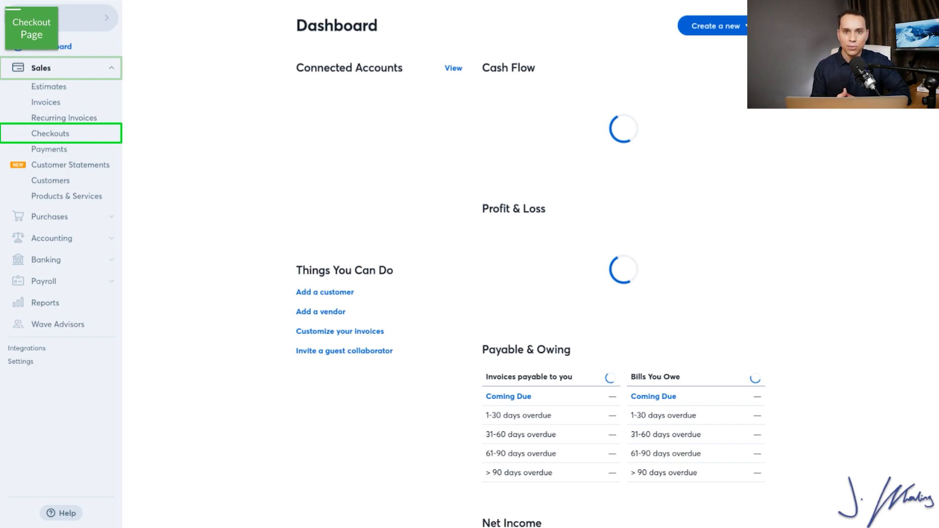
- Create a Wave checkout for "Sales Funnel Consulting" at 500.00 with phone number request on and a post-payment welcome message, and turn it on
click(90, 135)
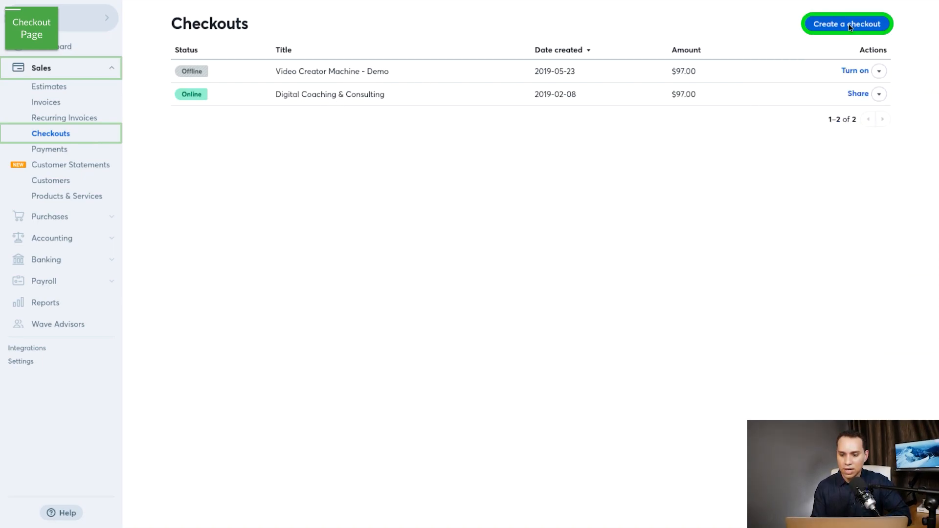
click(850, 24)
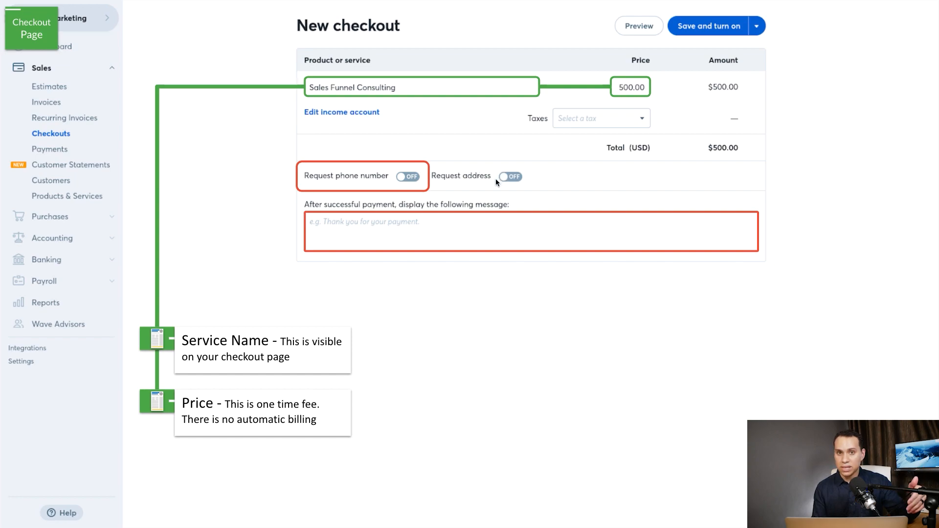
click(384, 178)
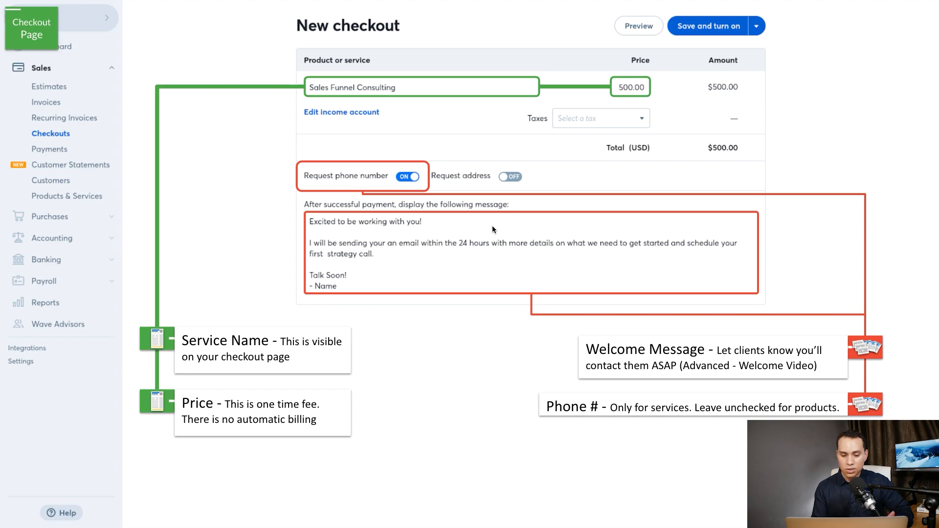
click(700, 27)
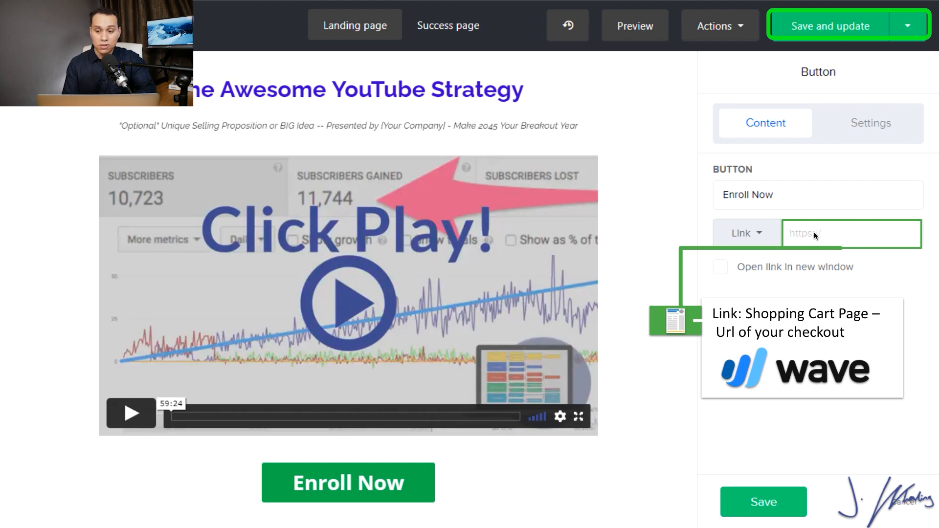
- Switch to MailerLite and save and update the sales page containing the "Enroll Now" button
click(811, 29)
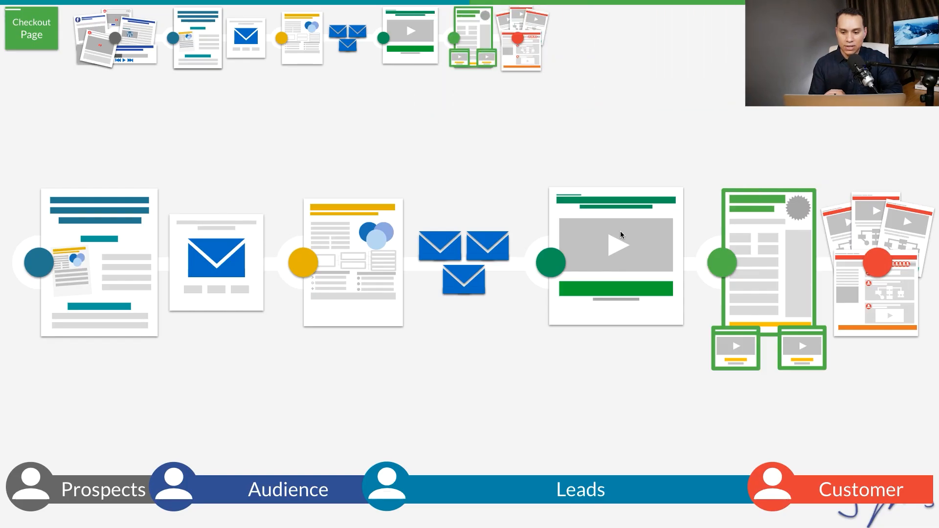
key(Right)
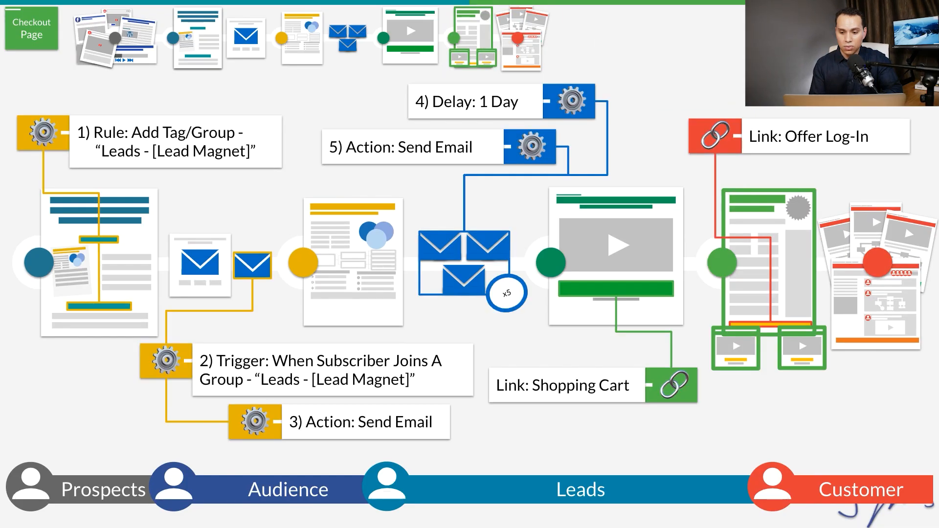